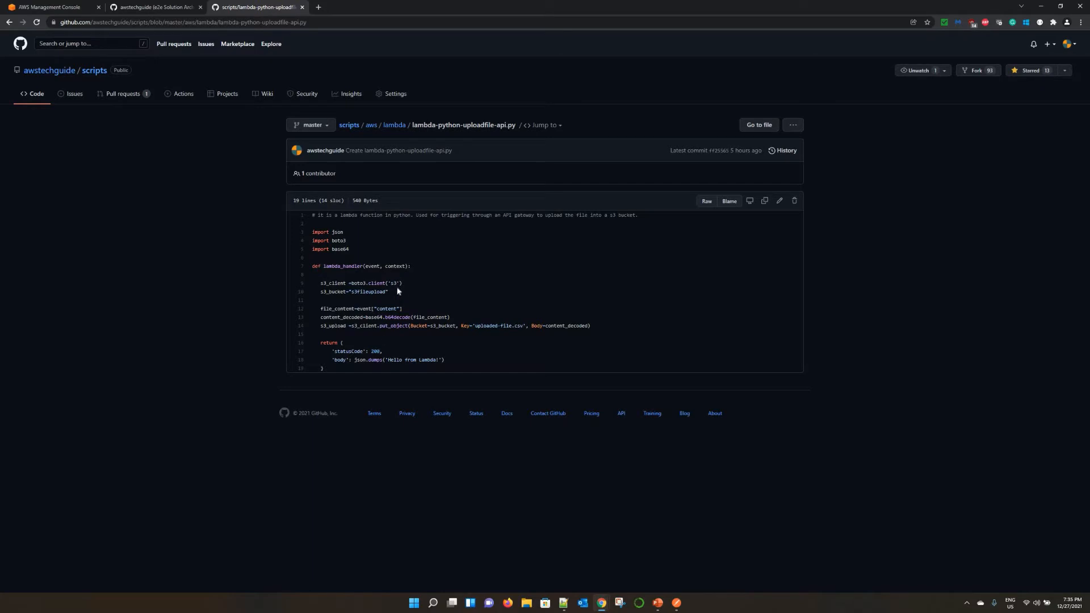
# In the AWS console, open the S3 service and create a bucket named e2esa-fileupload with the default settings.
pyautogui.click(36, 4)
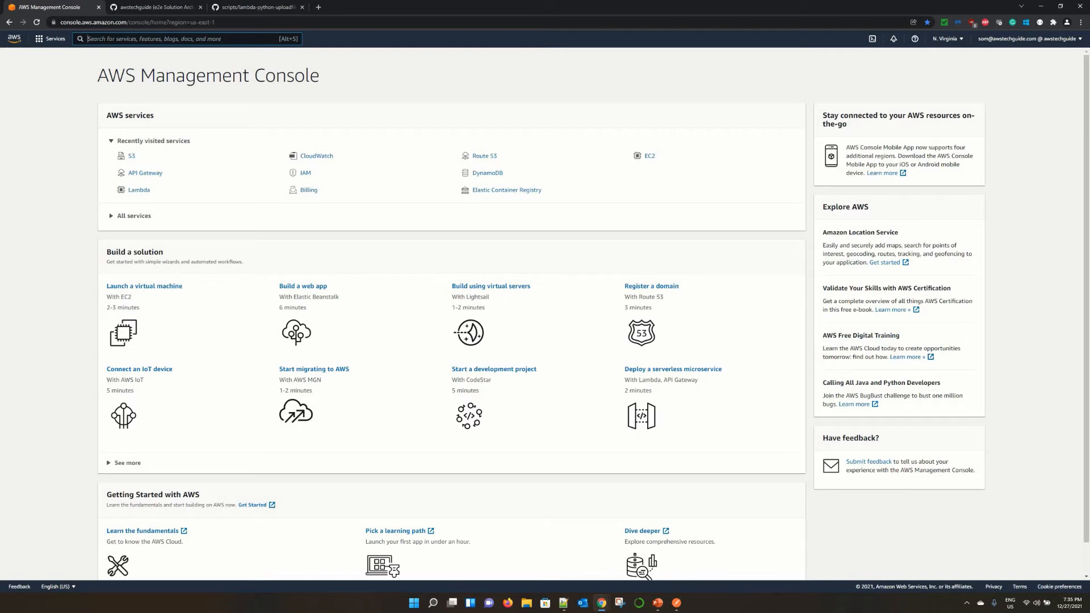
pyautogui.write('s3')
pyautogui.click(206, 105)
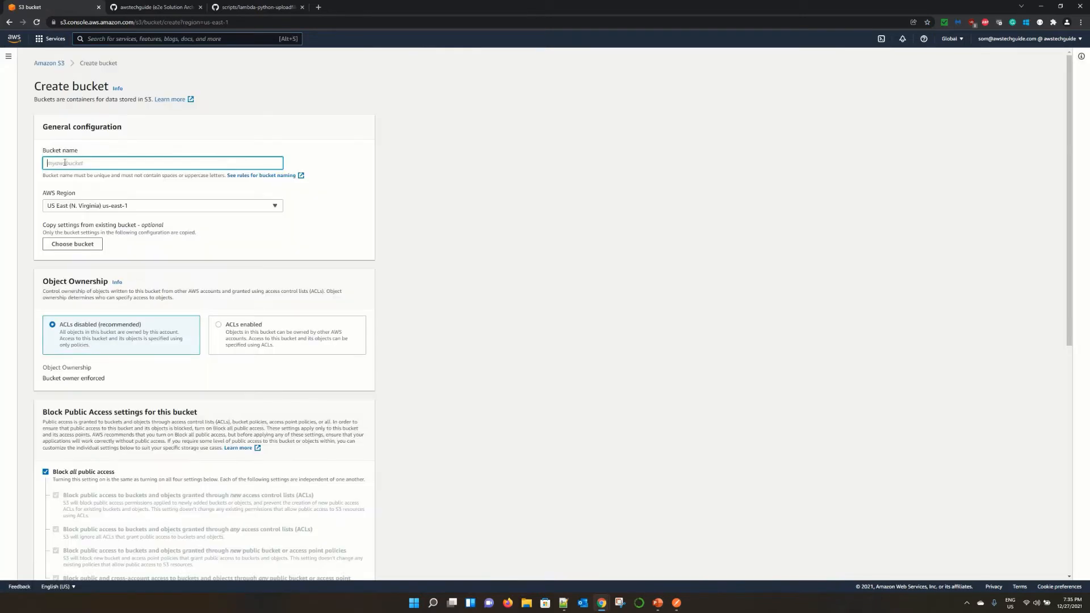
pyautogui.write('e2e')
pyautogui.write('sa-fileupload')
pyautogui.scroll(-6, 258, 333)
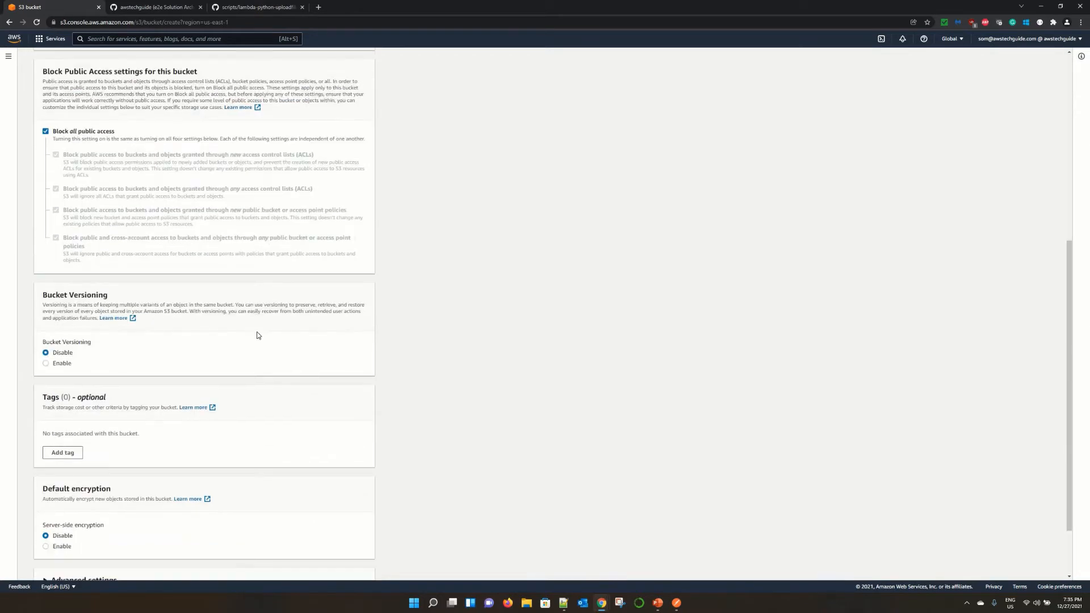
pyautogui.scroll(-2, 257, 335)
pyautogui.click(345, 566)
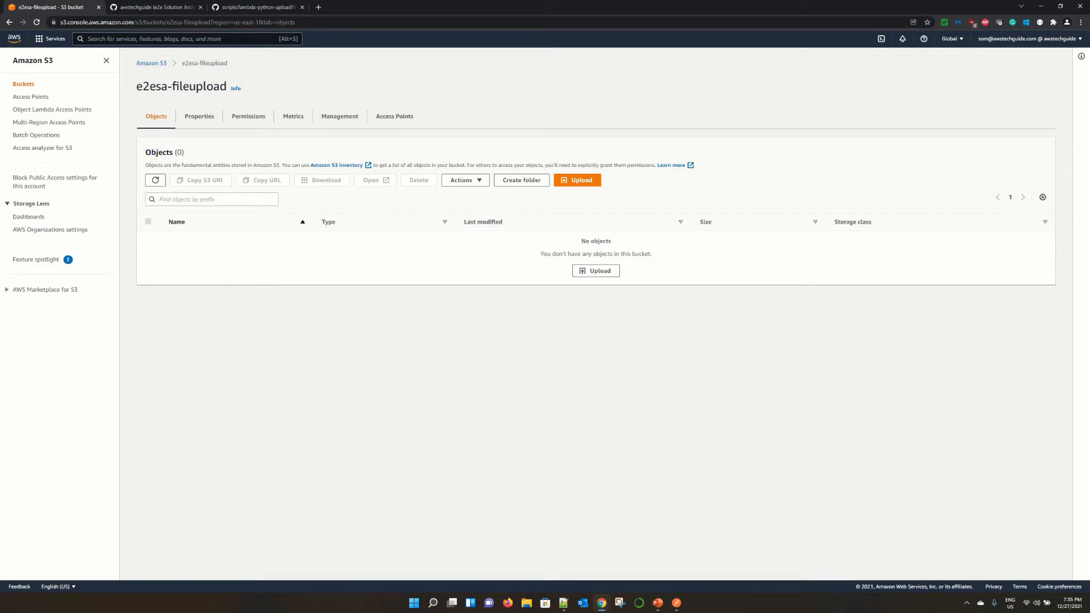
pyautogui.hotkey('alt', 'Tab')
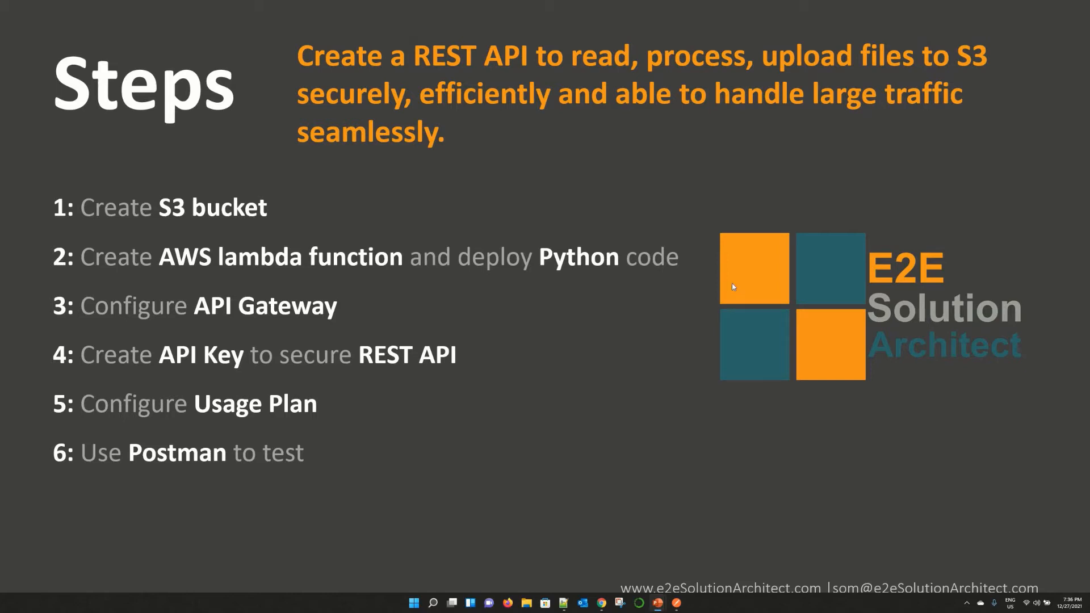
pyautogui.hotkey('alt', 'Tab')
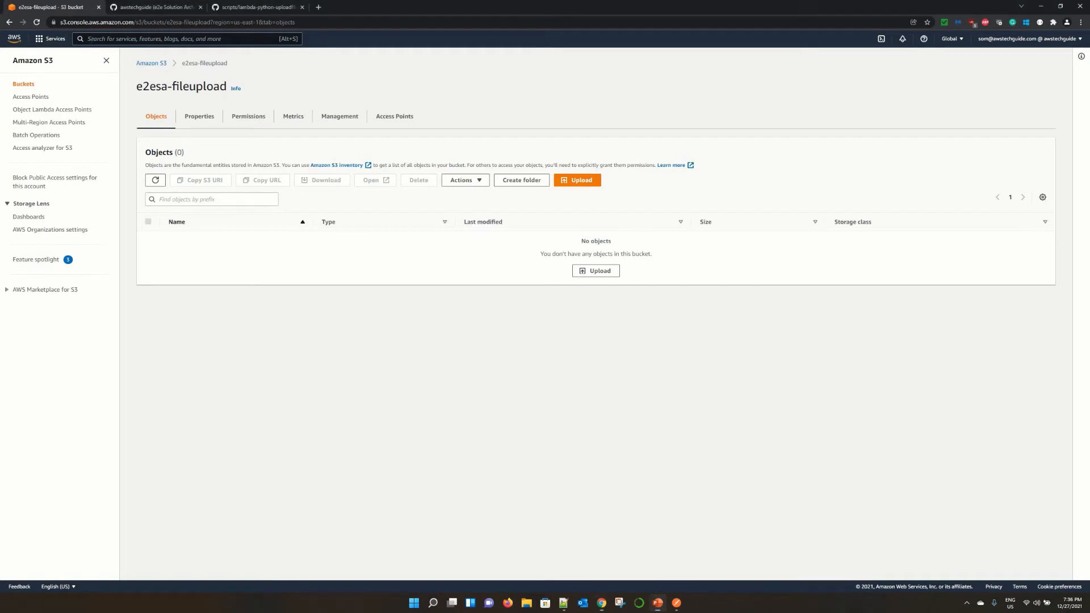
# Open the Lambda service in a new browser tab and start creating a function.
pyautogui.write('lamb')
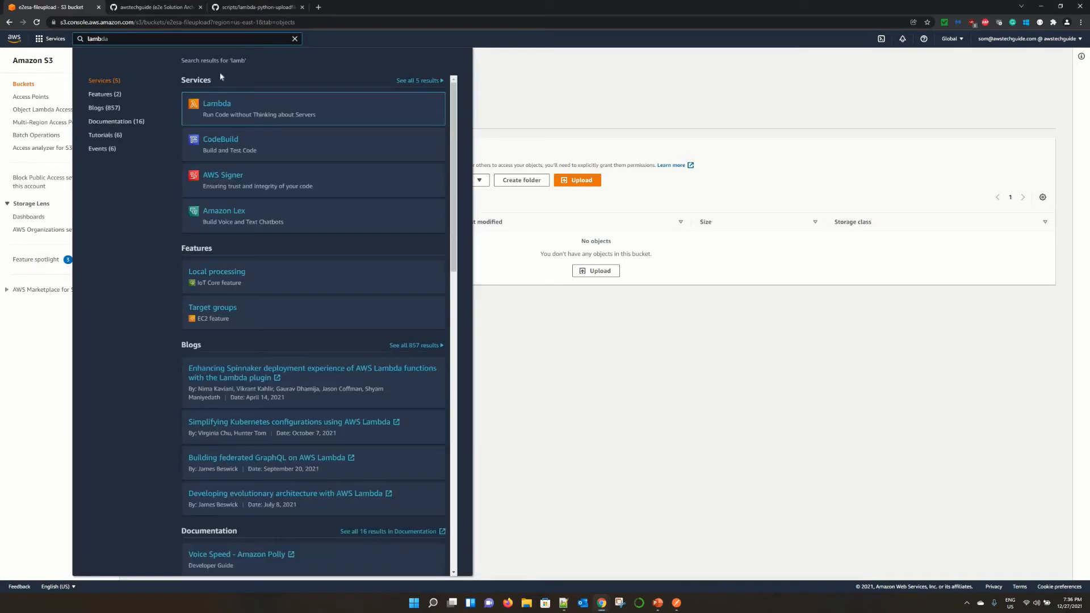
pyautogui.middleClick(207, 106)
pyautogui.click(172, 3)
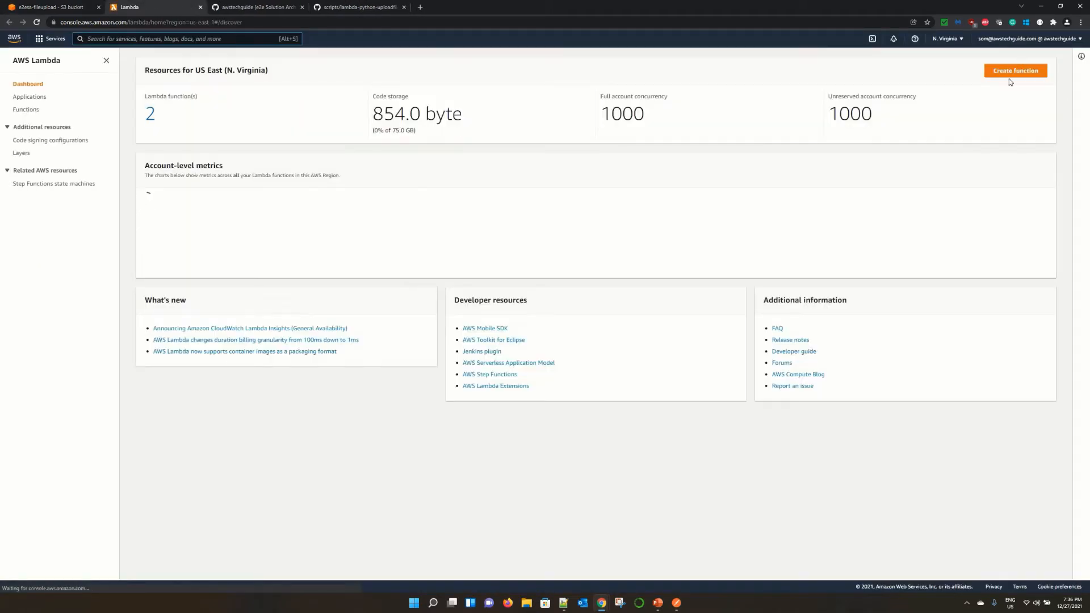
pyautogui.click(1011, 73)
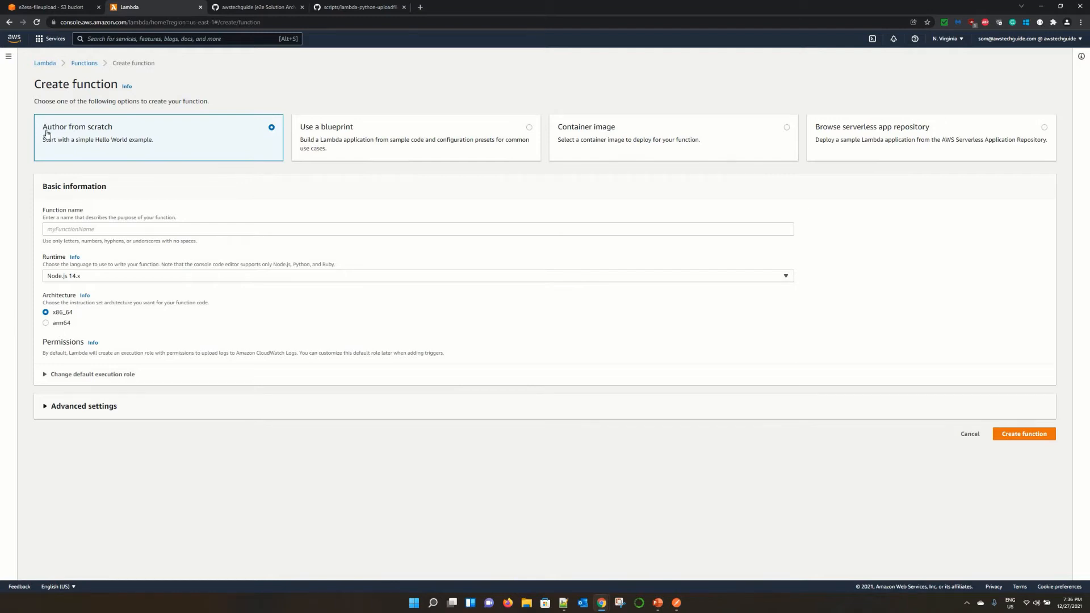
# Name the new function e2esa-fileupload and set its runtime to Python 3.9.
pyautogui.click(85, 232)
pyautogui.write('e2esa-')
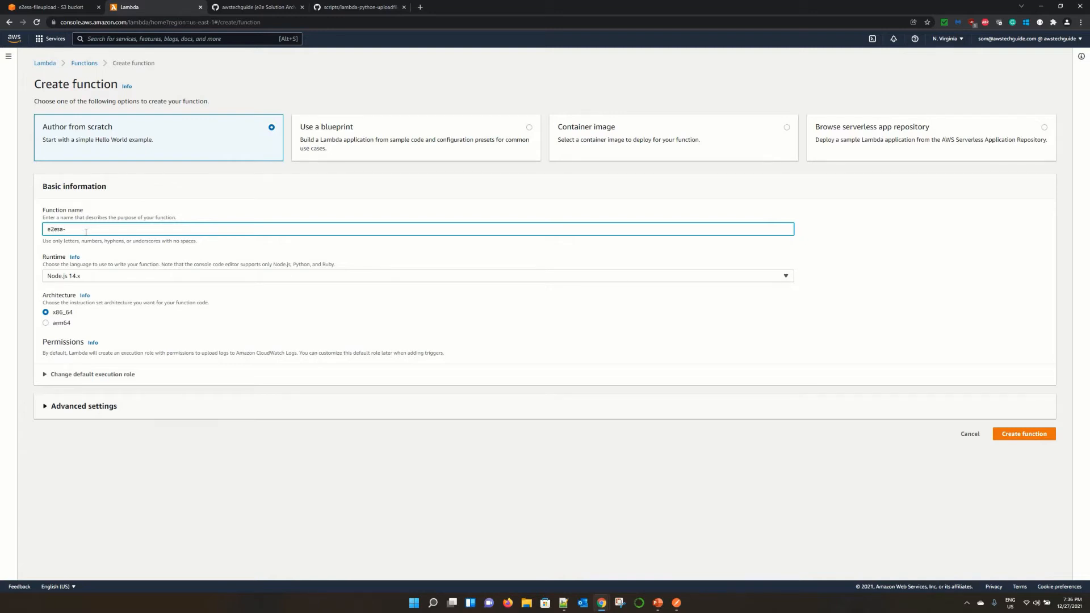
pyautogui.write('fileupload')
pyautogui.click(85, 276)
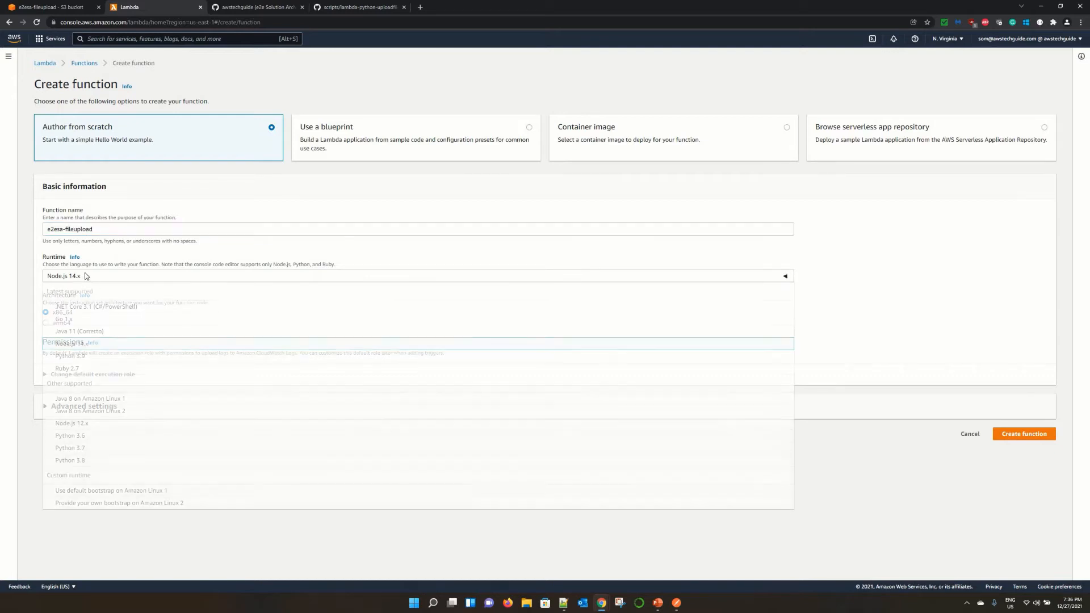
pyautogui.click(84, 356)
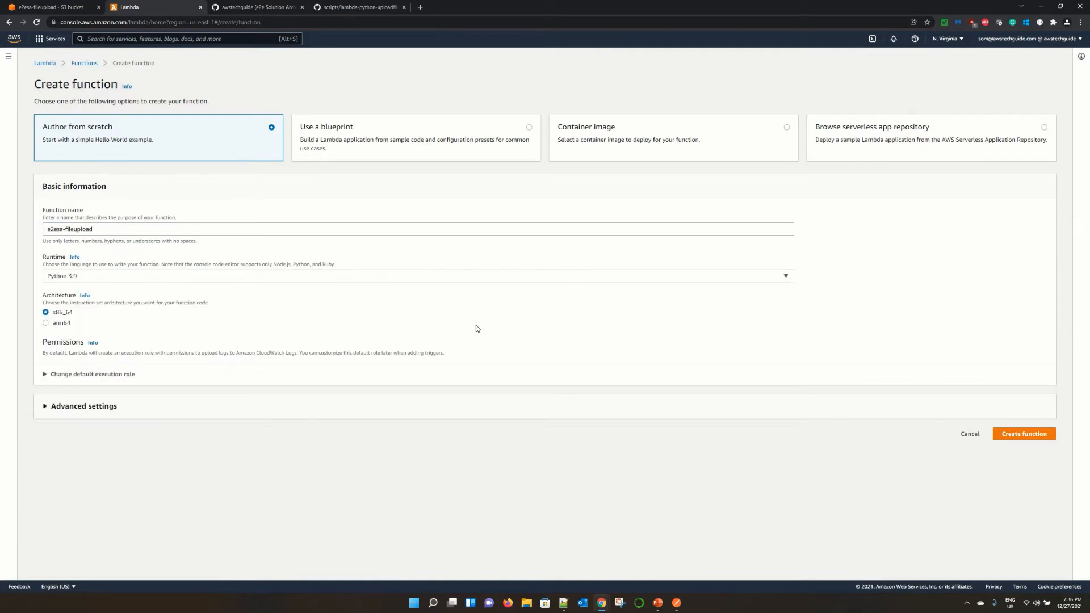
# Set the function's execution role to the existing role service-role/file-reader-role-qpt80gmo.
pyautogui.click(80, 376)
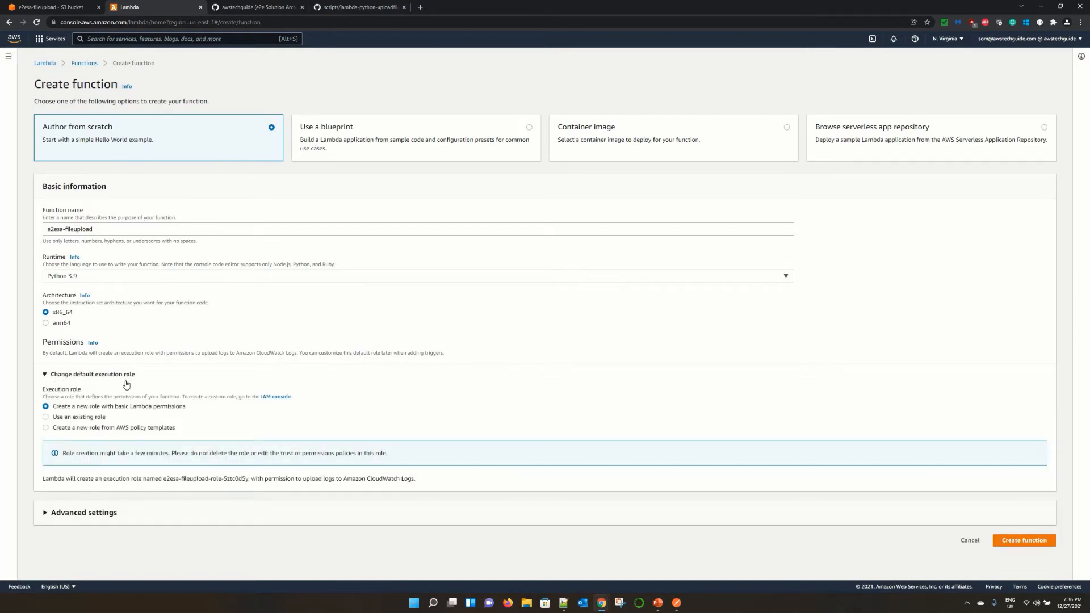
pyautogui.click(69, 419)
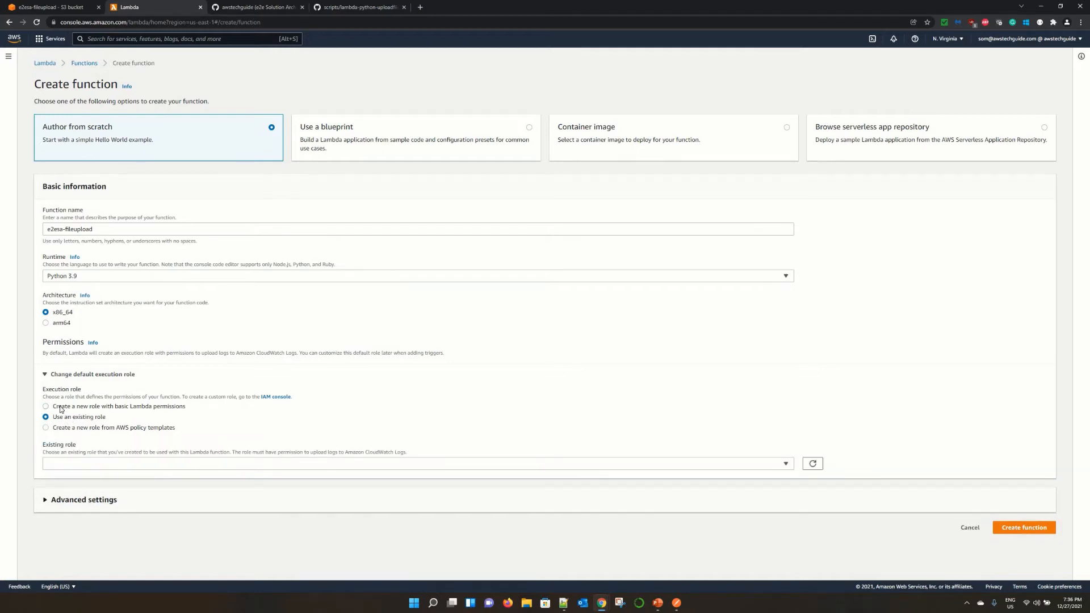
pyautogui.click(61, 408)
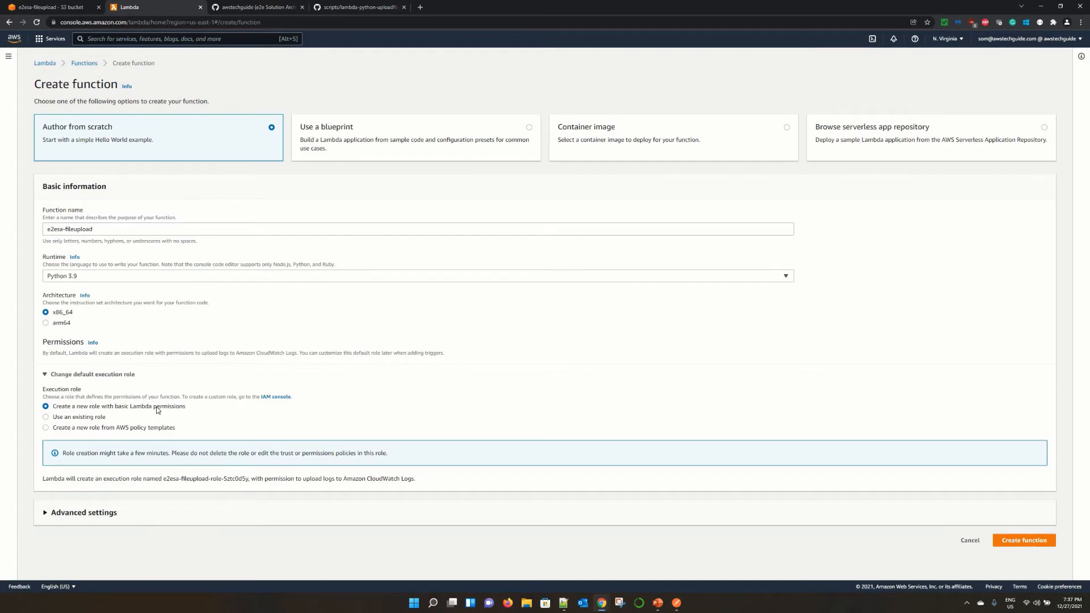
pyautogui.click(74, 421)
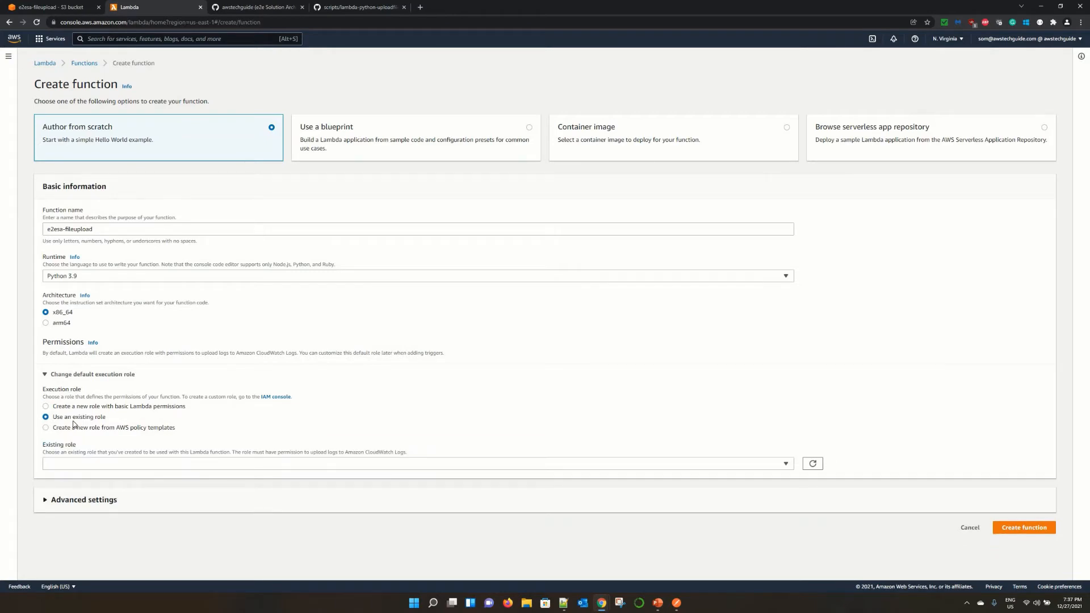
pyautogui.click(85, 464)
pyautogui.click(81, 502)
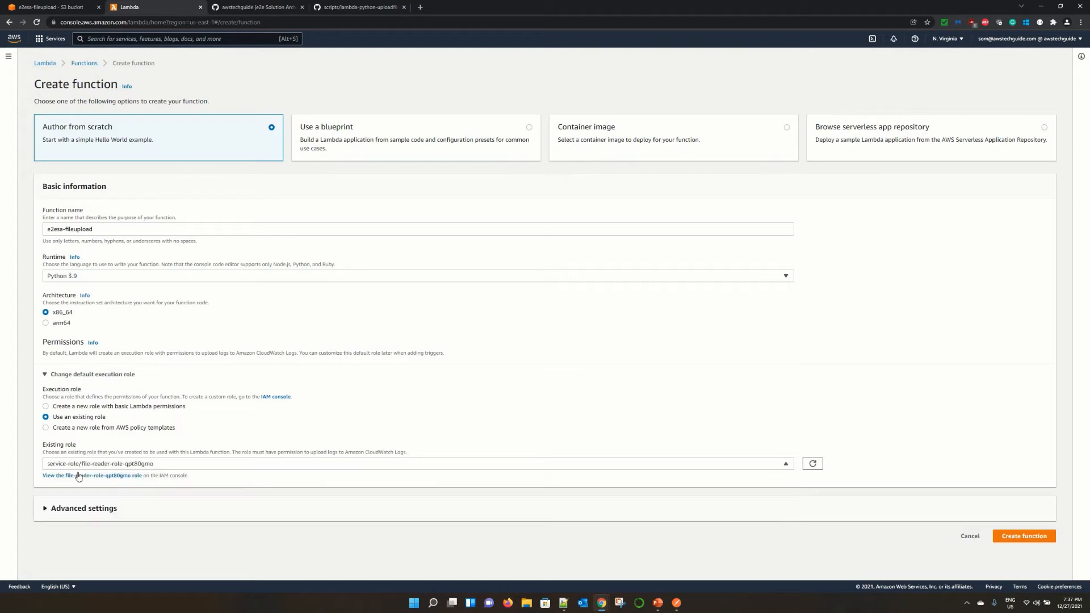
# Inspect the chosen role in IAM, examining the AmazonS3FullAccess policy's summary and JSON statement.
pyautogui.click(68, 477)
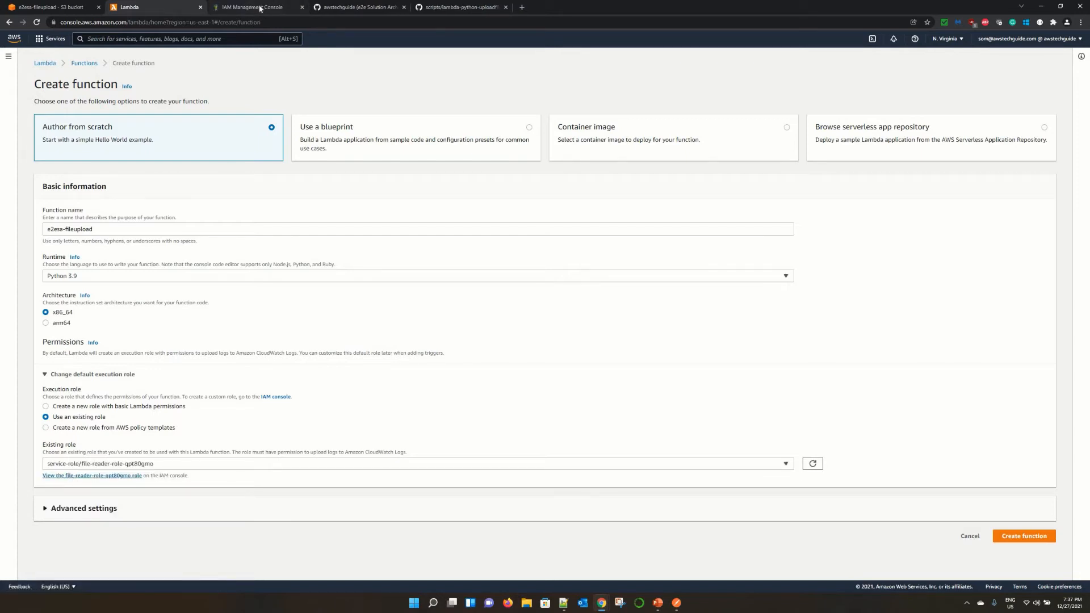
pyautogui.click(259, 8)
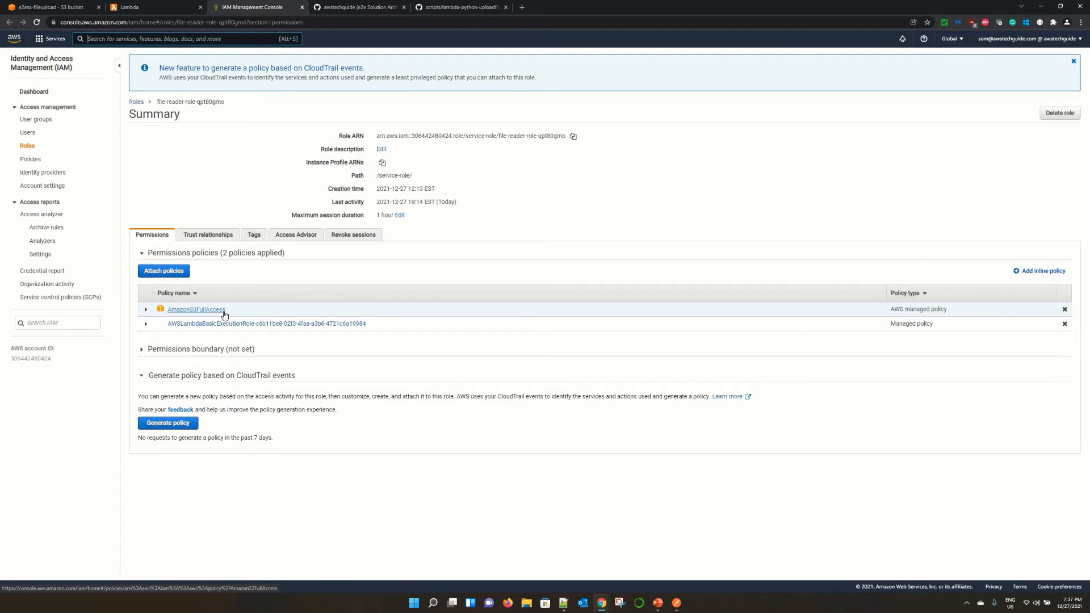
pyautogui.click(146, 309)
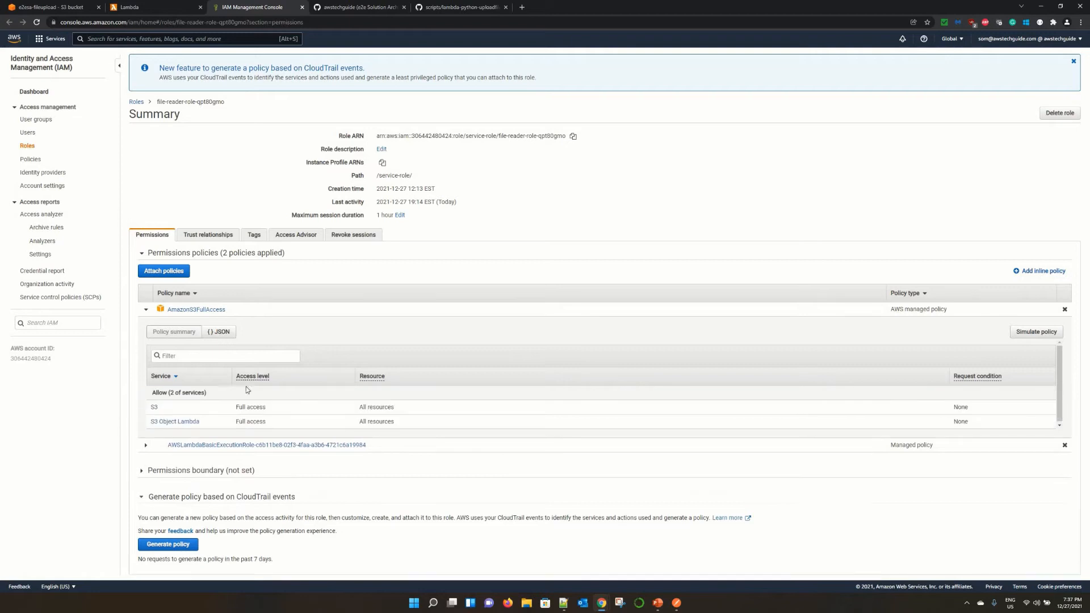
pyautogui.click(220, 335)
pyautogui.doubleClick(242, 393)
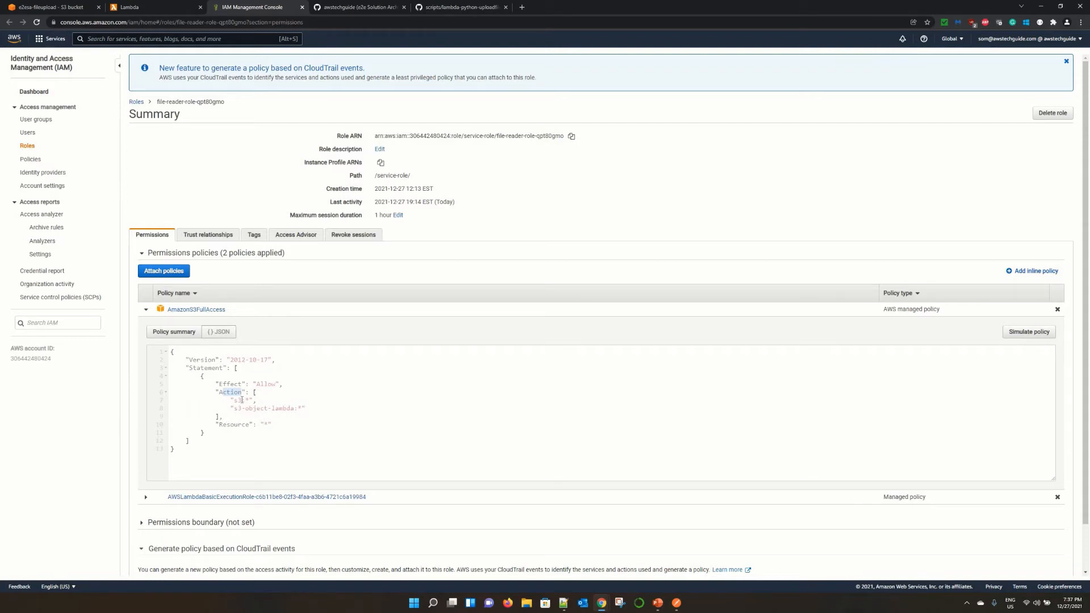
pyautogui.click(146, 309)
# Return to the Lambda function form and create the function with the configured settings.
pyautogui.click(150, 7)
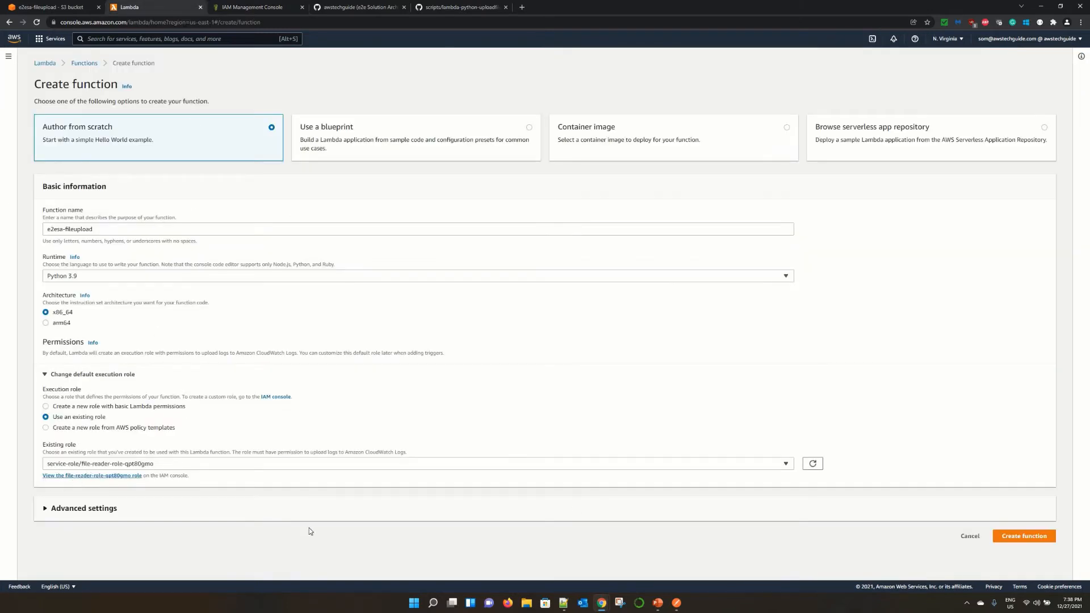
pyautogui.click(1017, 539)
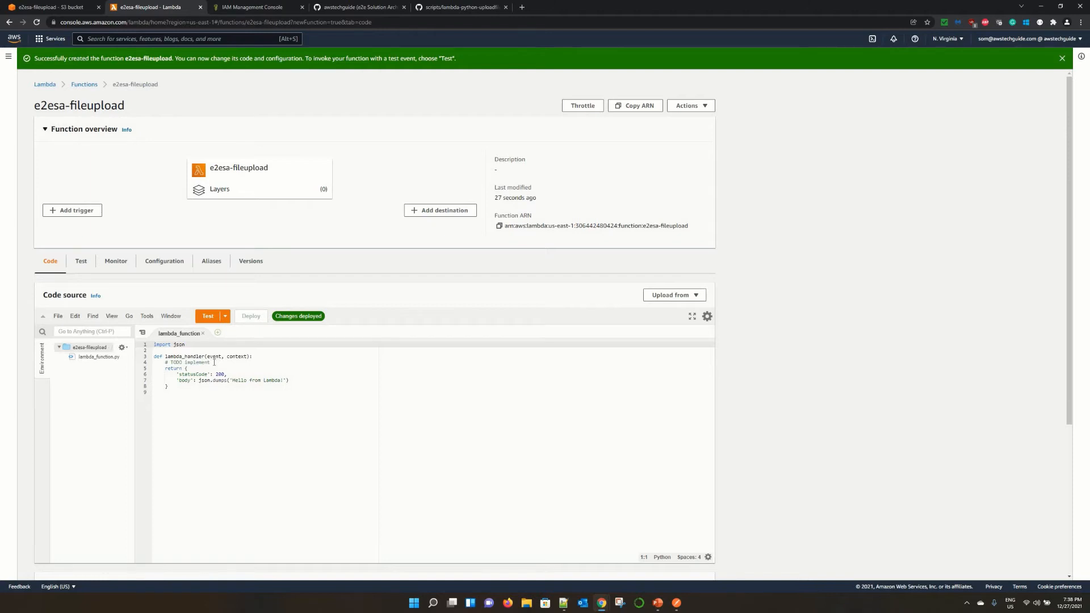
# Replace the TODO comment inside lambda_handler with blank lines above the return statement.
pyautogui.moveTo(214, 362); pyautogui.dragTo(164, 363)
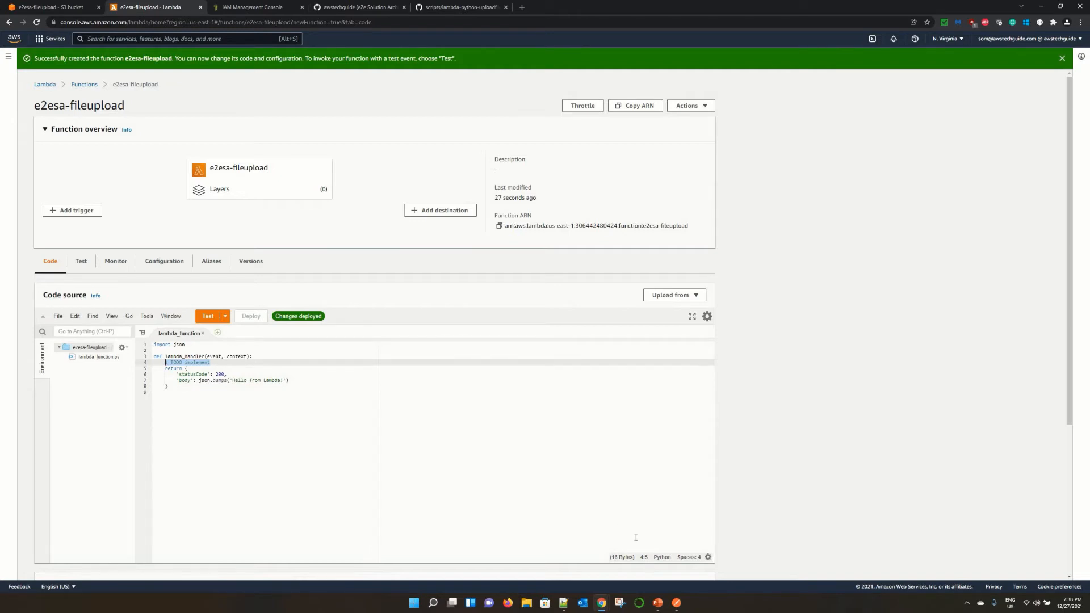
pyautogui.press('BackSpace')
pyautogui.press('Return')
pyautogui.press('Up')
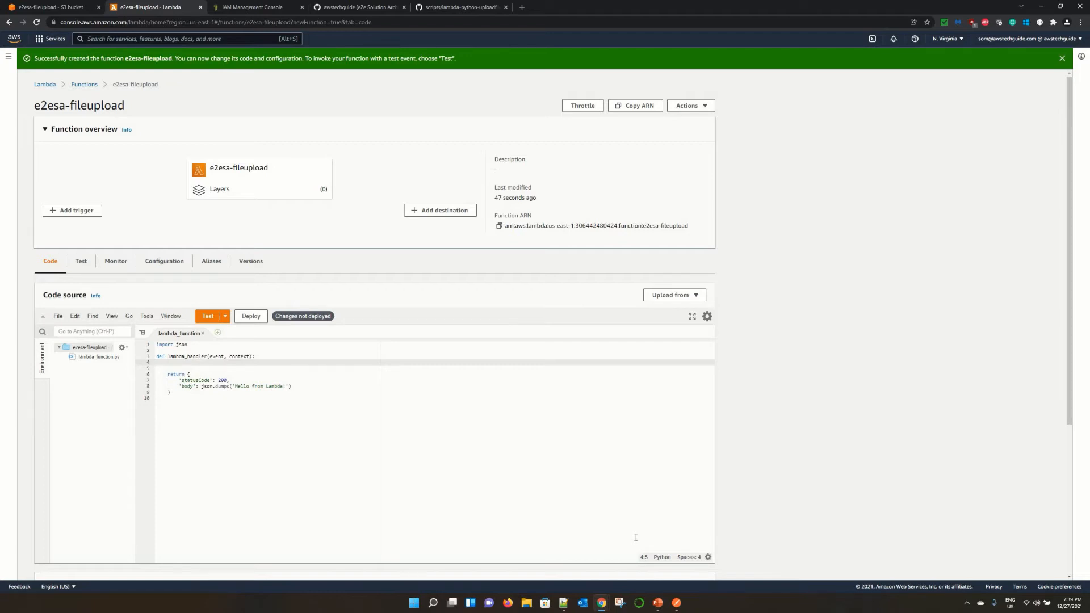
# Add the line "import boto3" directly below "import json" in the function code.
pyautogui.press('Up')
pyautogui.press('Up')
pyautogui.press('Up')
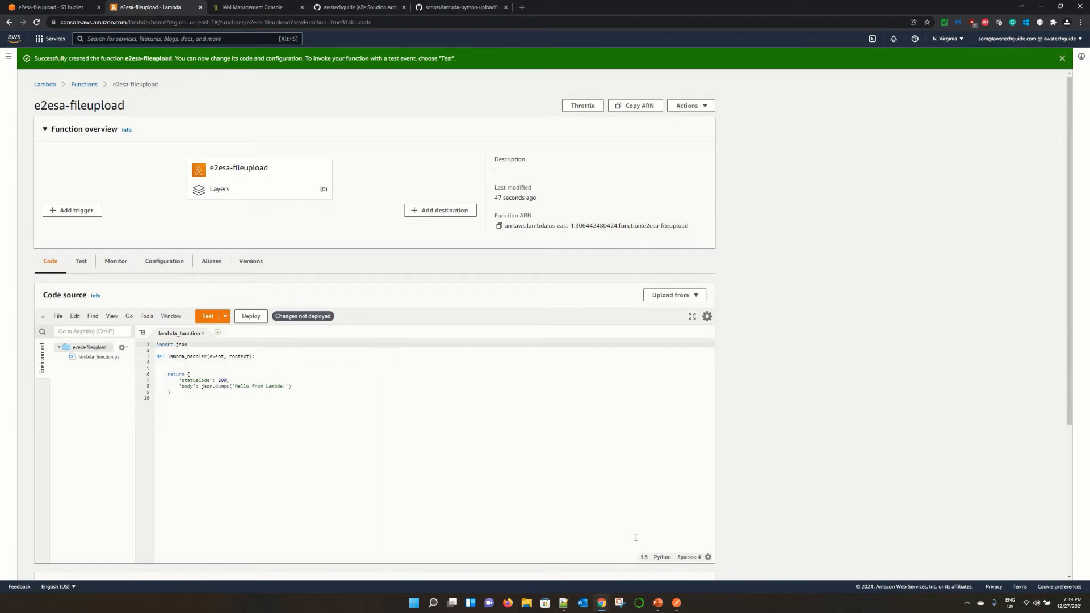
pyautogui.press('End')
pyautogui.press('Return')
pyautogui.write('impor')
pyautogui.write('t b')
pyautogui.write('to')
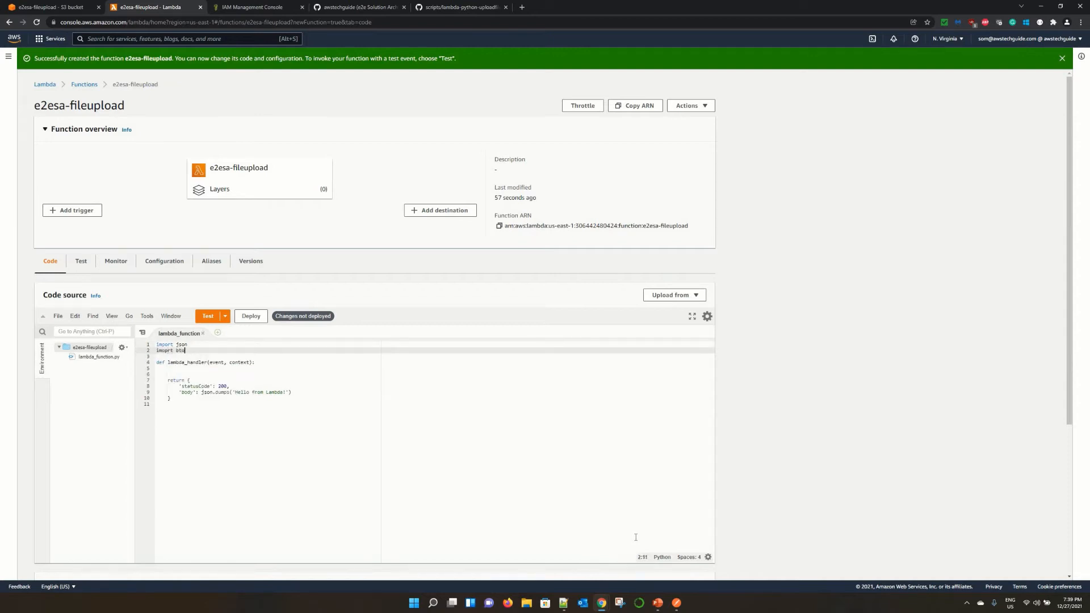
pyautogui.press('Left')
pyautogui.press('Left')
pyautogui.press('Left')
pyautogui.write('o')
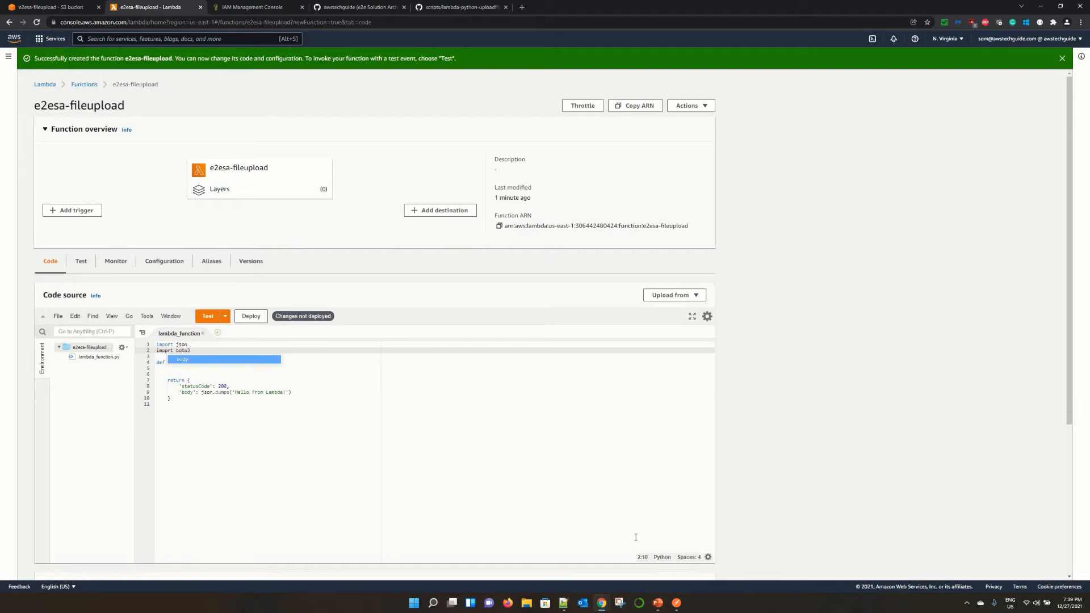
pyautogui.press('Left')
pyautogui.press('BackSpace')
pyautogui.press('BackSpace')
pyautogui.write('po')
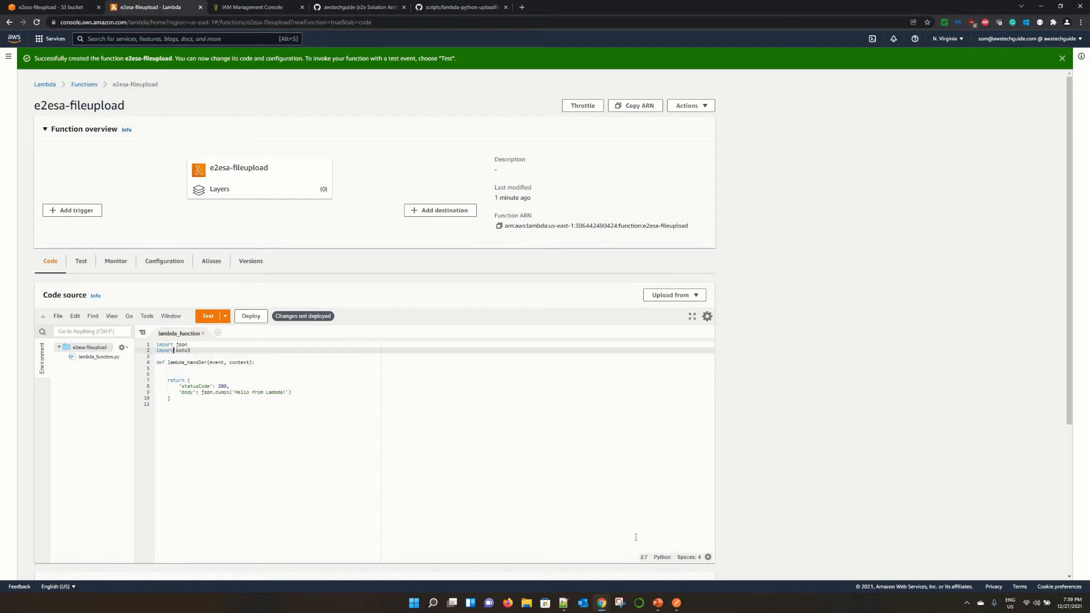
# Inside lambda_handler, add the line s3_client= boto3.client('s3') above the return statement, followed by a new line.
pyautogui.press('Down')
pyautogui.press('Down')
pyautogui.press('Down')
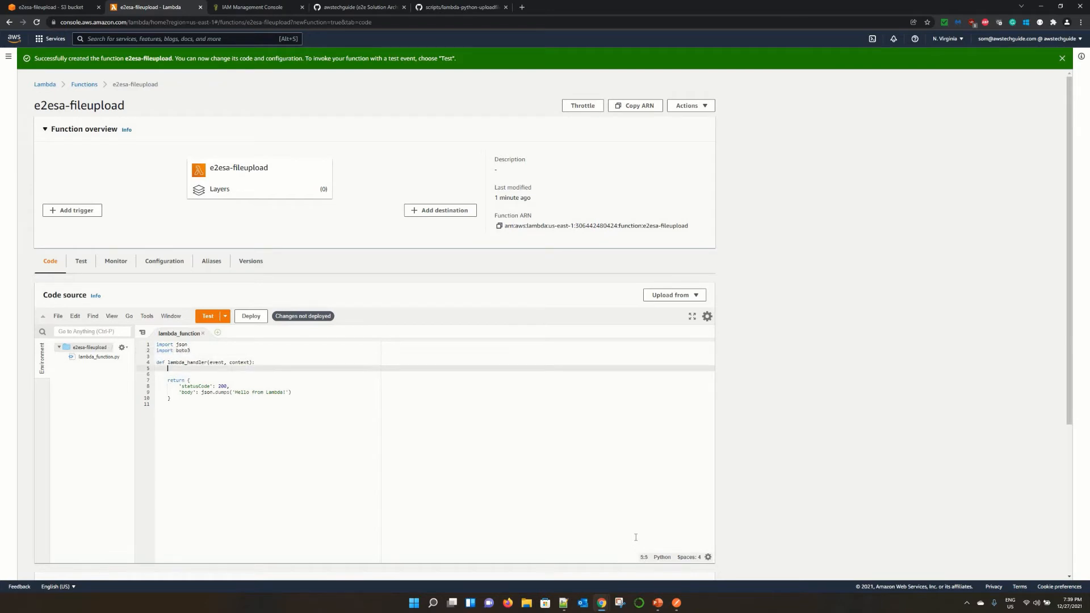
pyautogui.press('Return')
pyautogui.write('s')
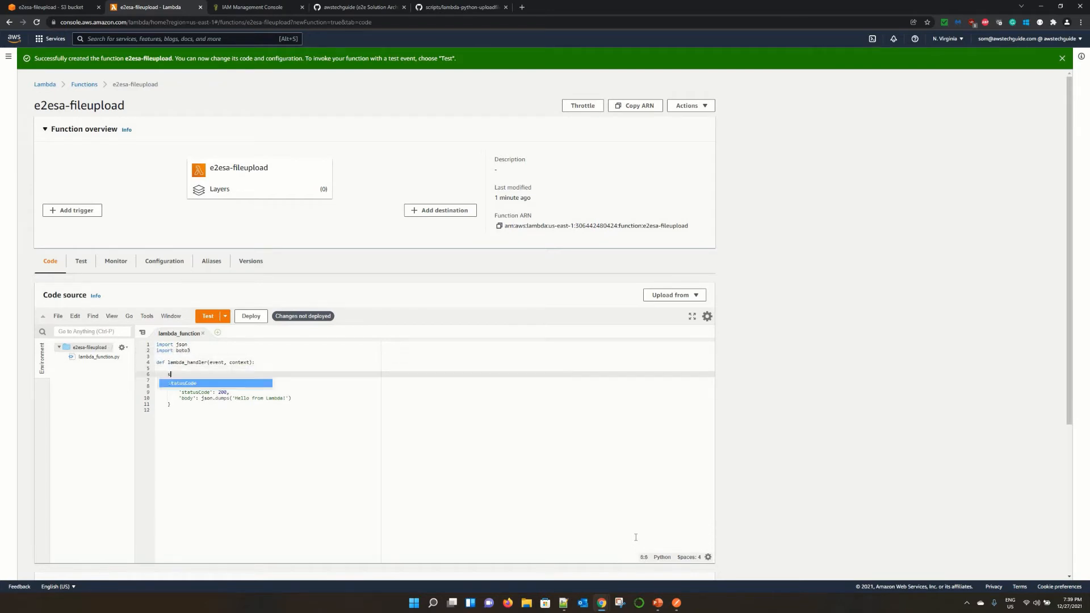
pyautogui.write('3_client')
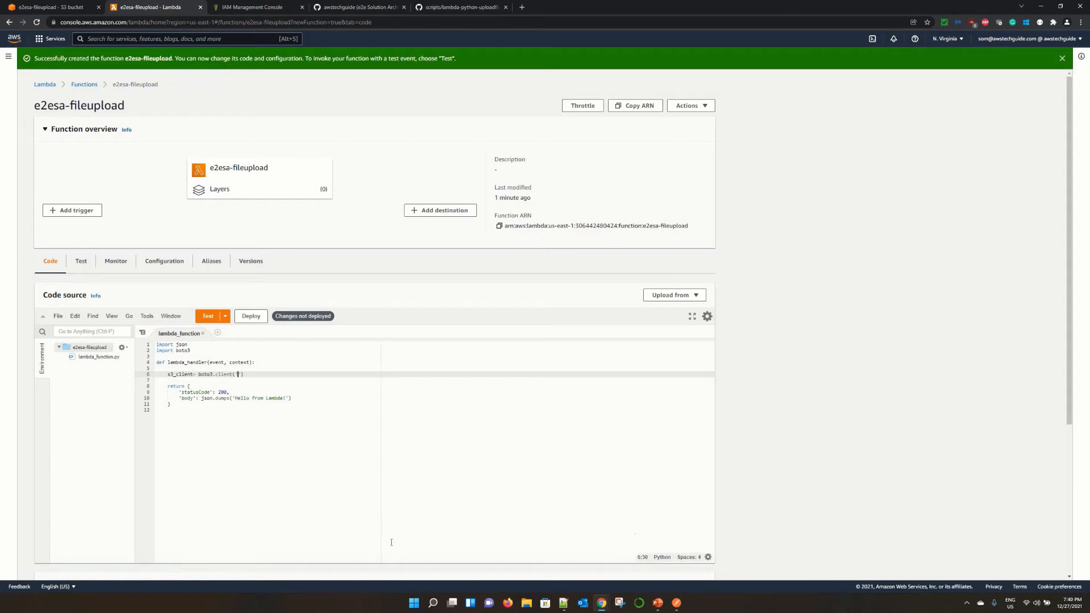
pyautogui.write("= boto3.client('s3")
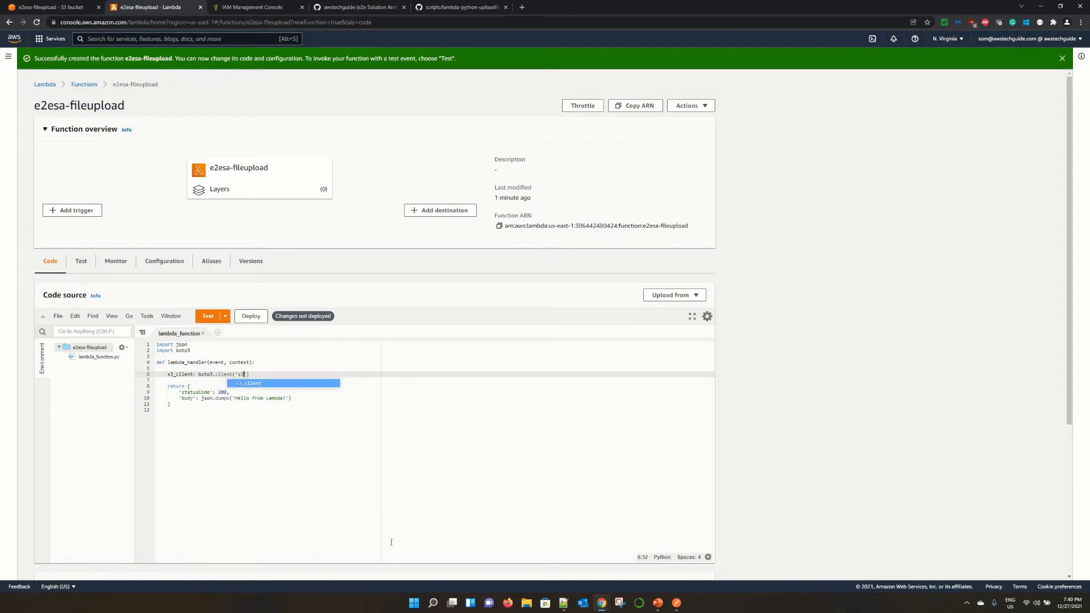
pyautogui.write("')")
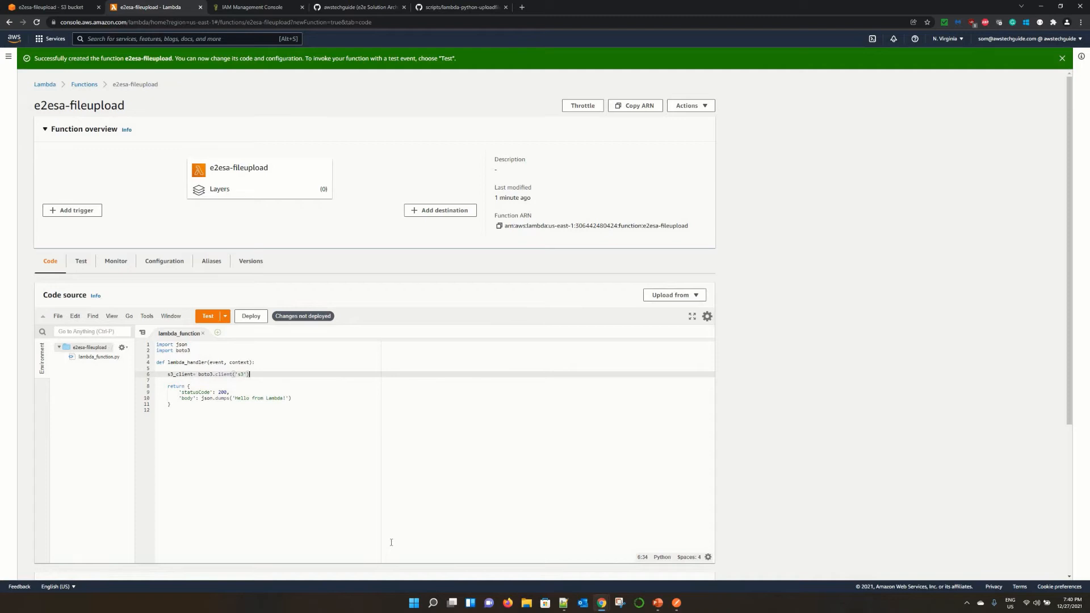
pyautogui.press('Return')
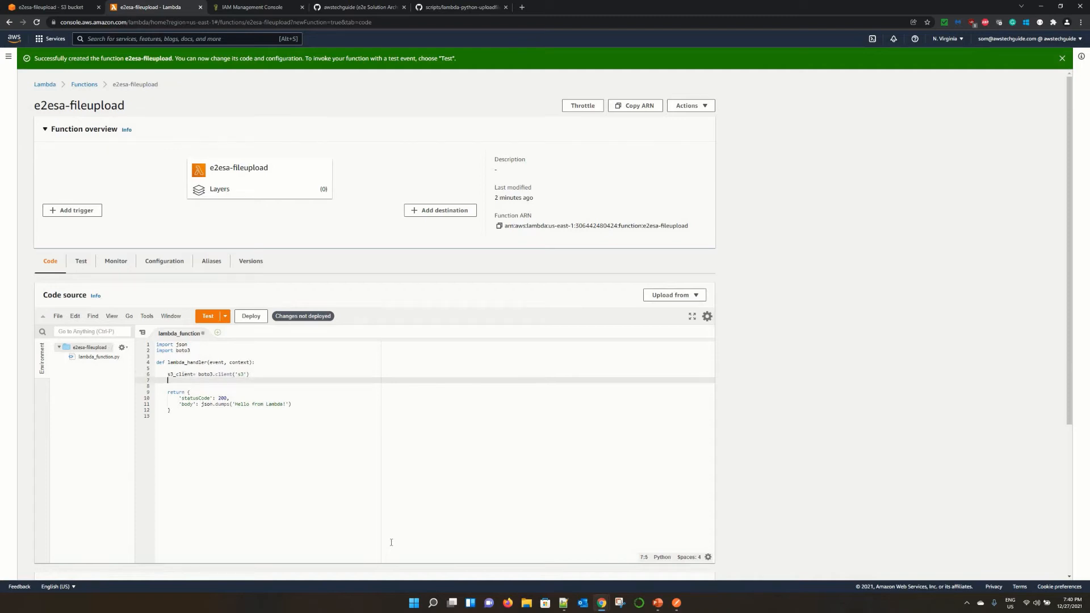
# Below the s3_client line, add s3_bucket='e2esa-fileupload' using the bucket name copied from the S3 bucket page.
pyautogui.write('s3_')
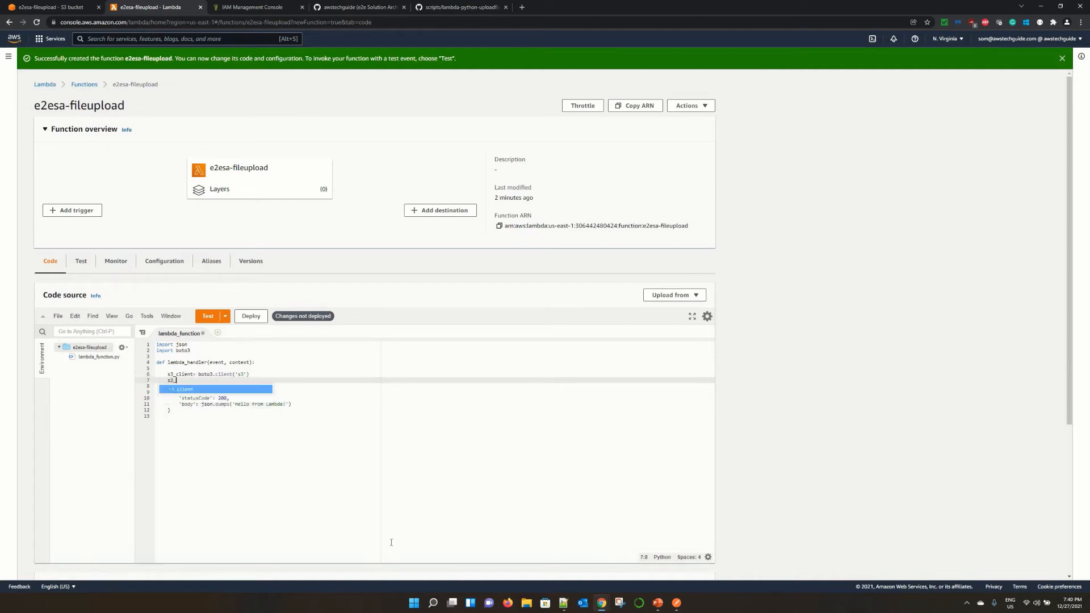
pyautogui.write('buck')
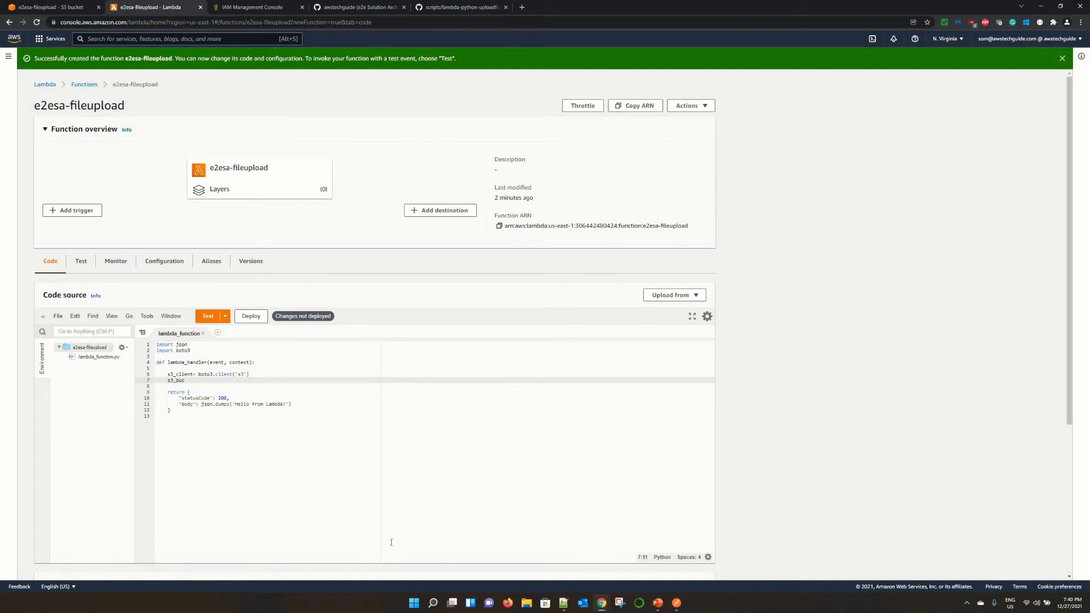
pyautogui.write("et='")
pyautogui.hotkey('ctrl', 'shift', 'Tab')
pyautogui.click(563, 108)
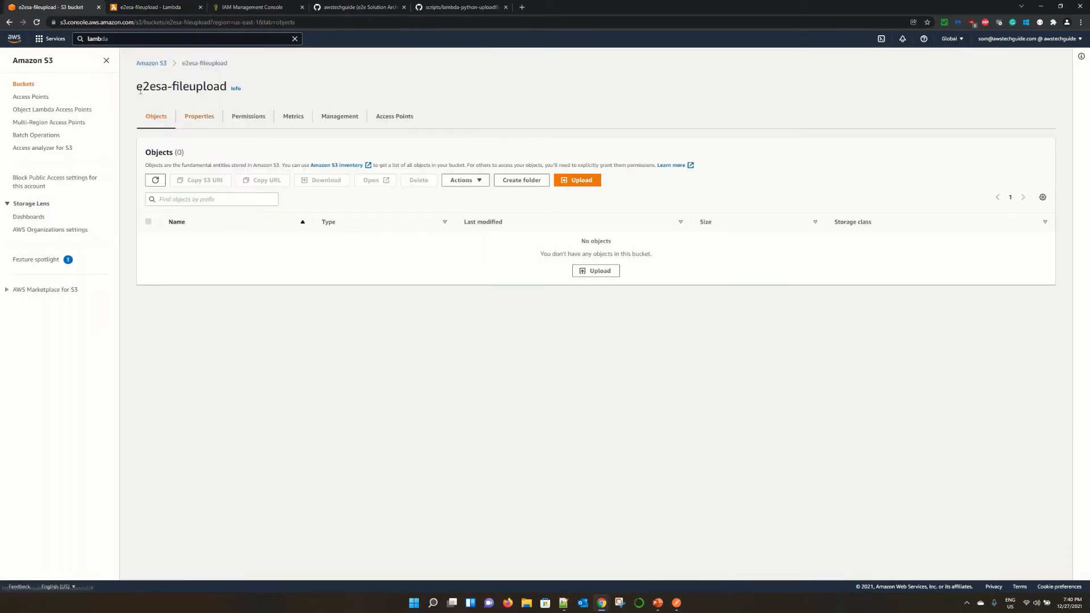
pyautogui.moveTo(136, 86); pyautogui.dragTo(227, 86)
pyautogui.hotkey('ctrl', 'c')
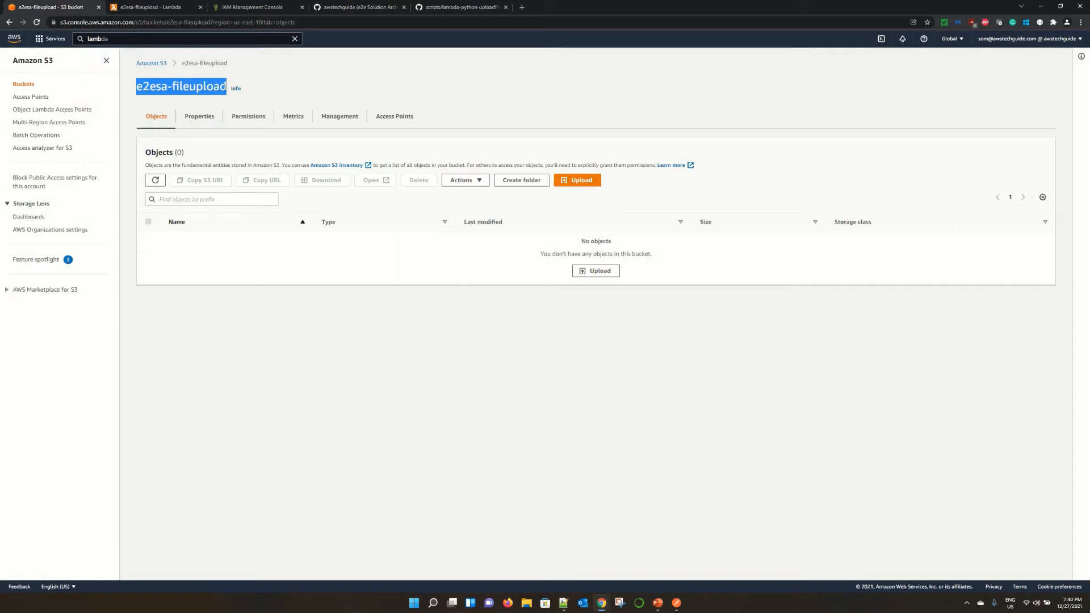
pyautogui.click(182, 3)
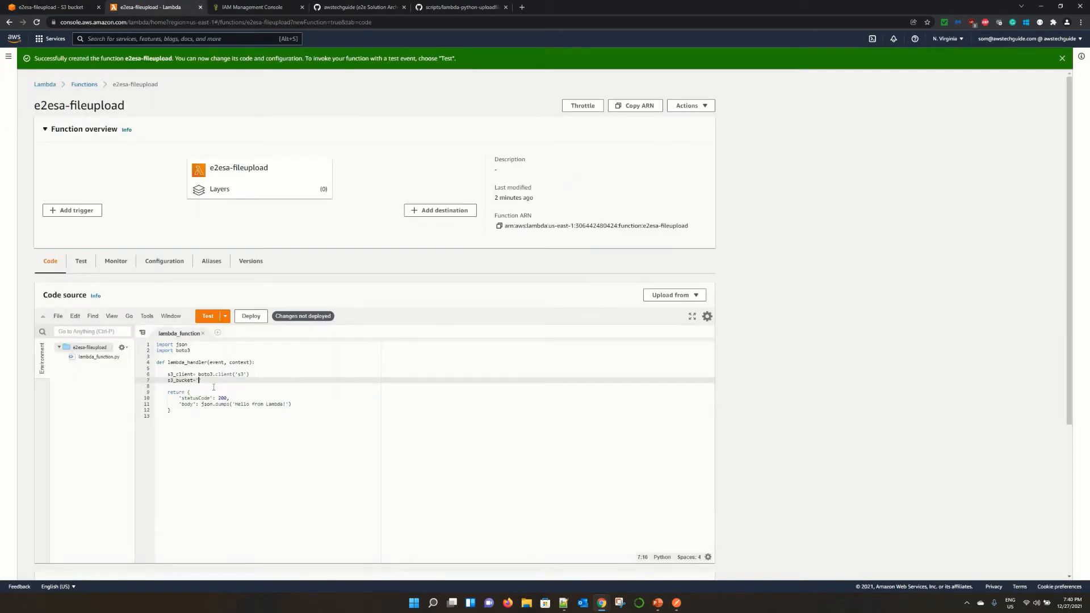
pyautogui.hotkey('ctrl', 'v')
pyautogui.press('Return')
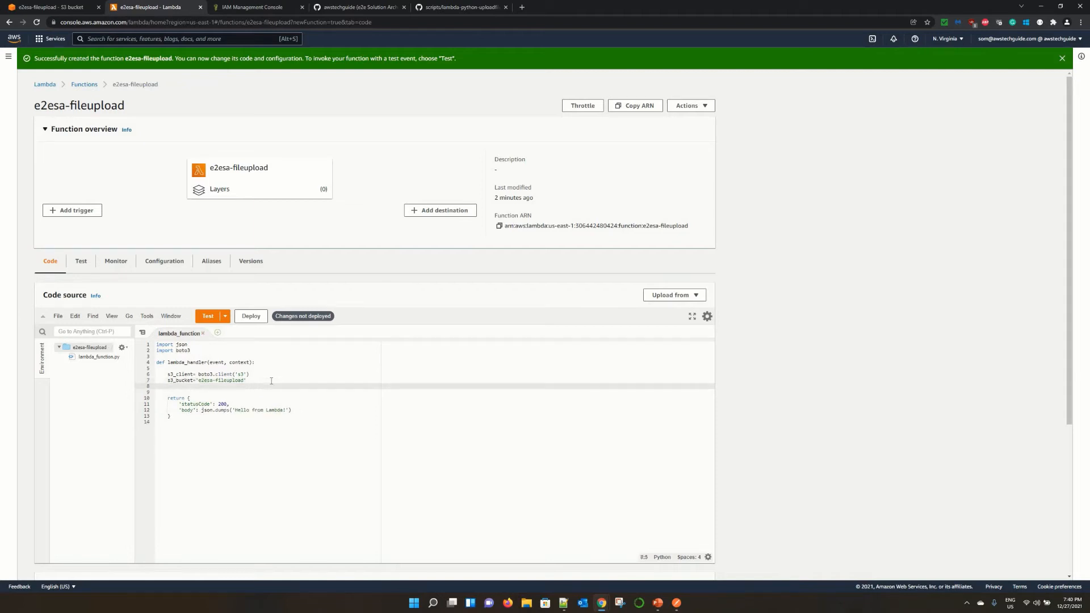
# Below the s3_bucket line, add file_content=event["content"] to read the file content from the event.
pyautogui.write('file')
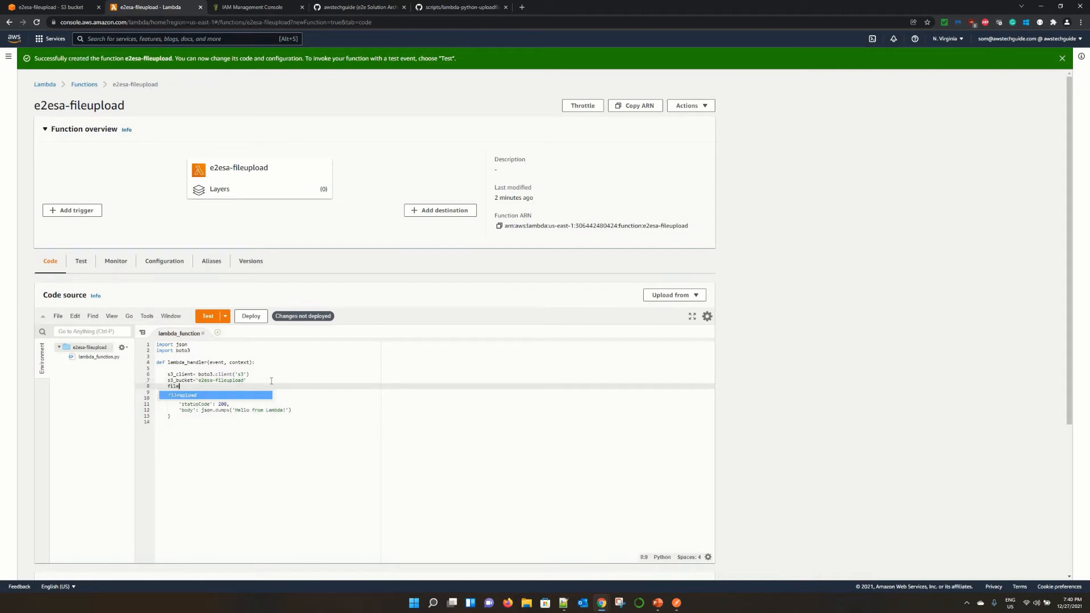
pyautogui.write('_content=')
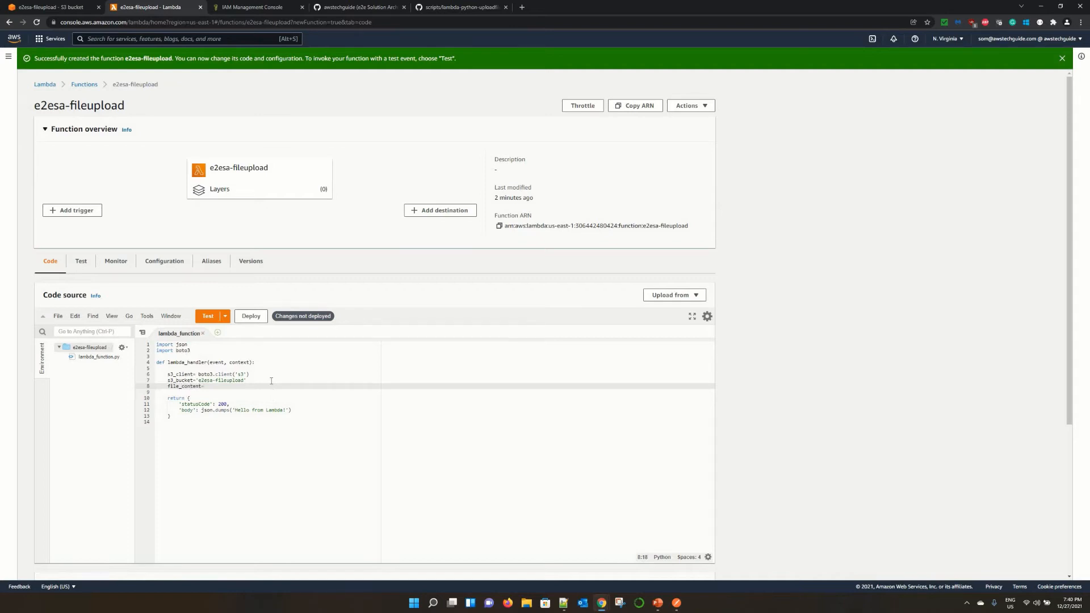
pyautogui.write('event["content')
pyautogui.doubleClick(235, 386)
pyautogui.press('End')
pyautogui.press('Return')
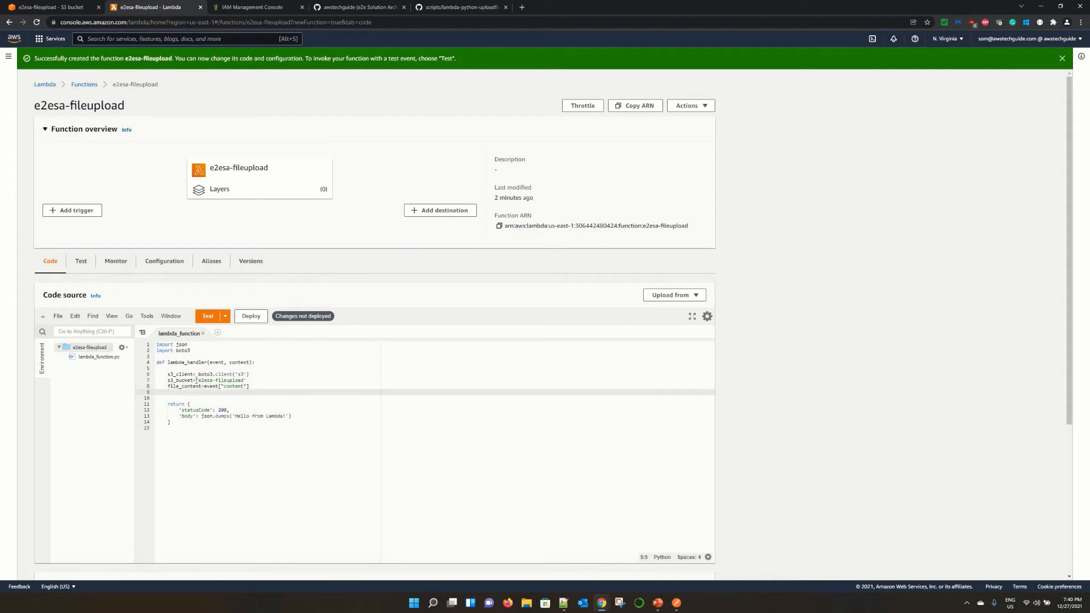
# Below the file_content line, add content_decoded = base64.b64decode(file_content).
pyautogui.doubleClick(188, 386)
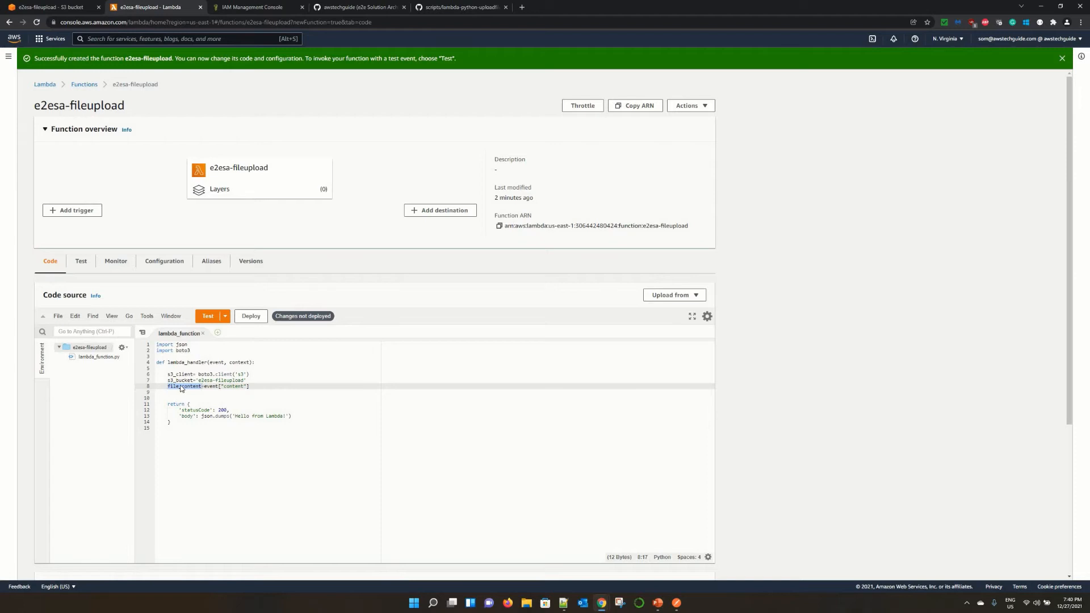
pyautogui.click(182, 394)
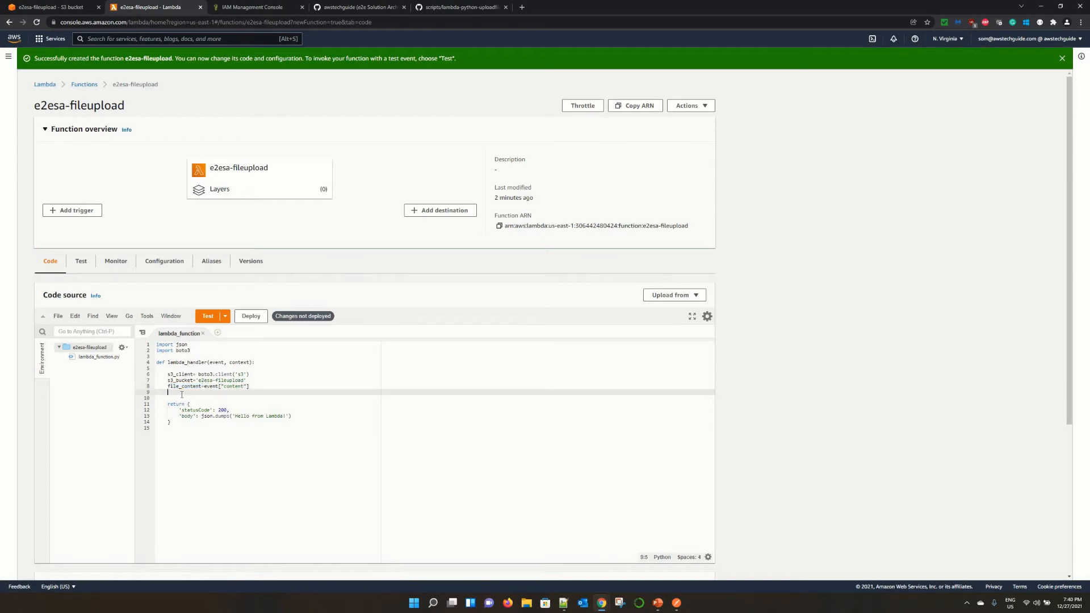
pyautogui.write('content_decoded = base64.b')
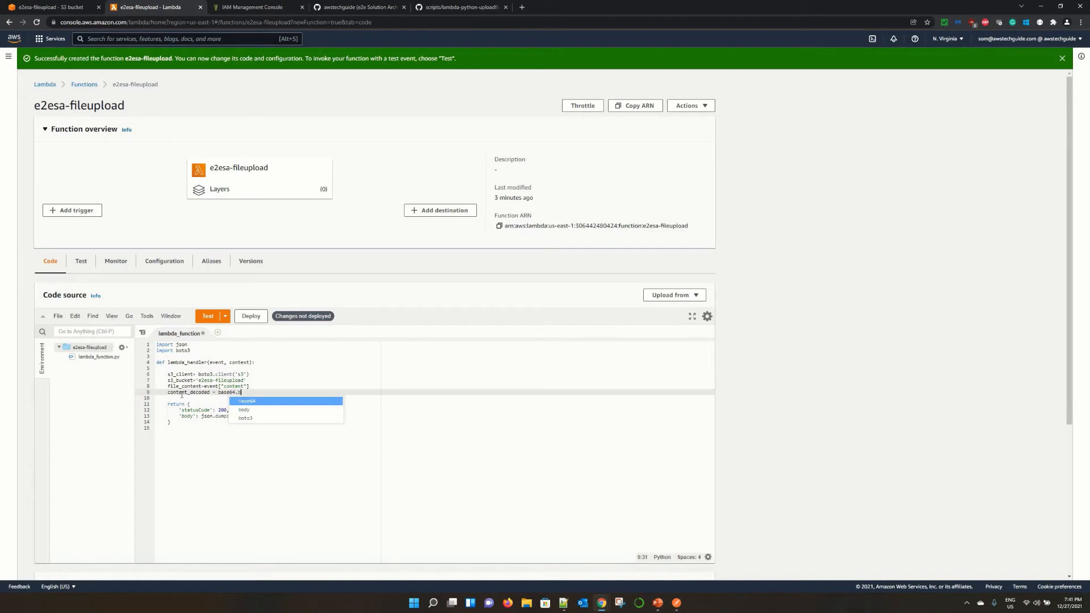
pyautogui.write('64decode(file_content')
pyautogui.click(281, 387)
# Add the line "import base64" directly below "import boto3".
pyautogui.doubleClick(228, 393)
pyautogui.hotkey('ctrl', 'c')
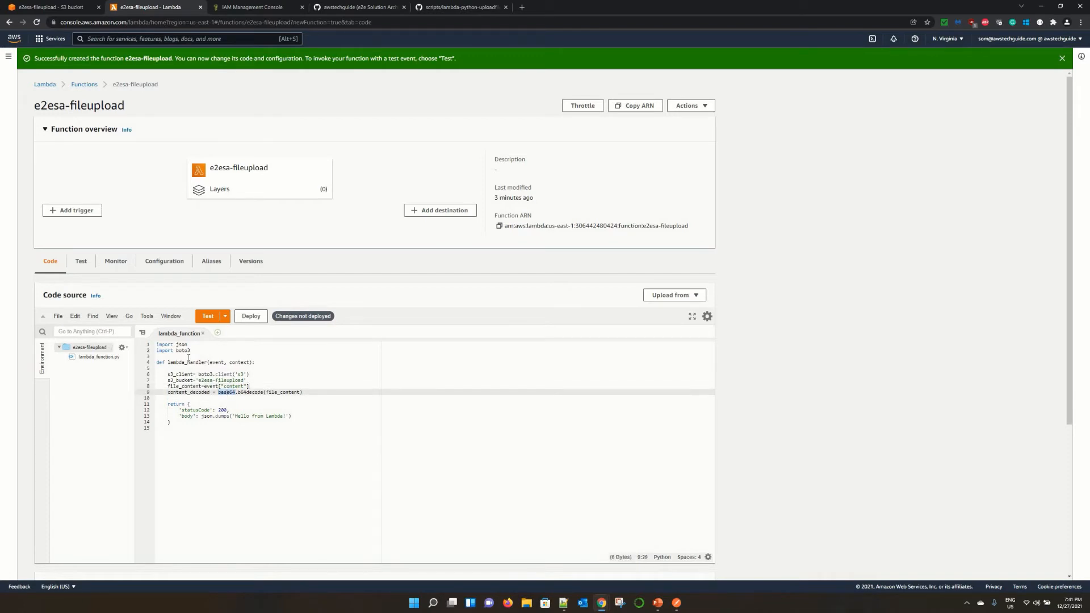
pyautogui.click(192, 351)
pyautogui.press('Return')
pyautogui.write('import')
pyautogui.hotkey('ctrl', 'v')
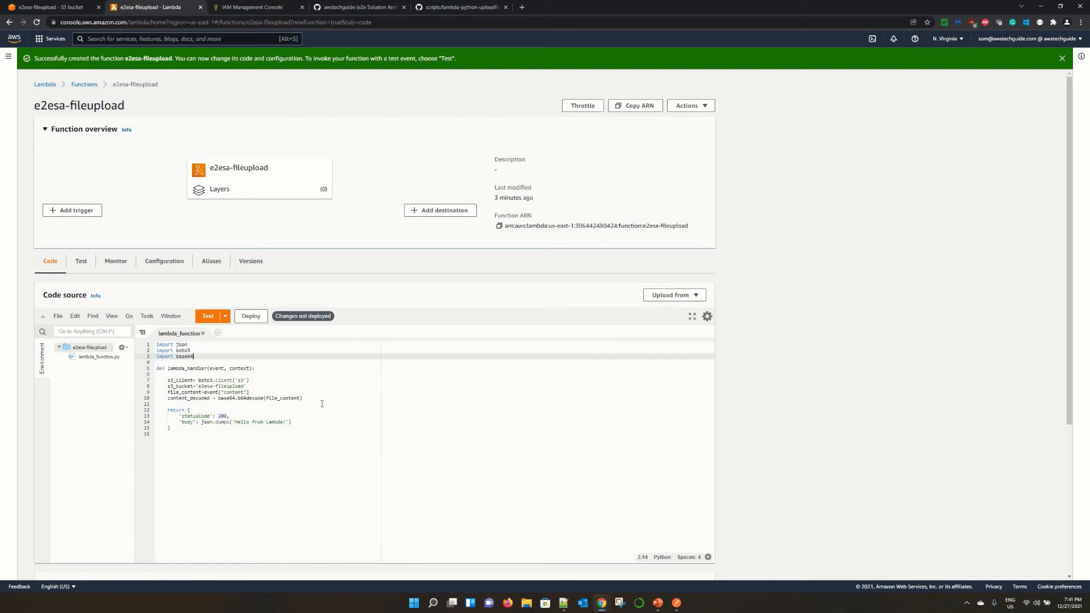
# After a blank line below content_decoded, begin the statement s3_upload = s3_client.
pyautogui.doubleClick(176, 398)
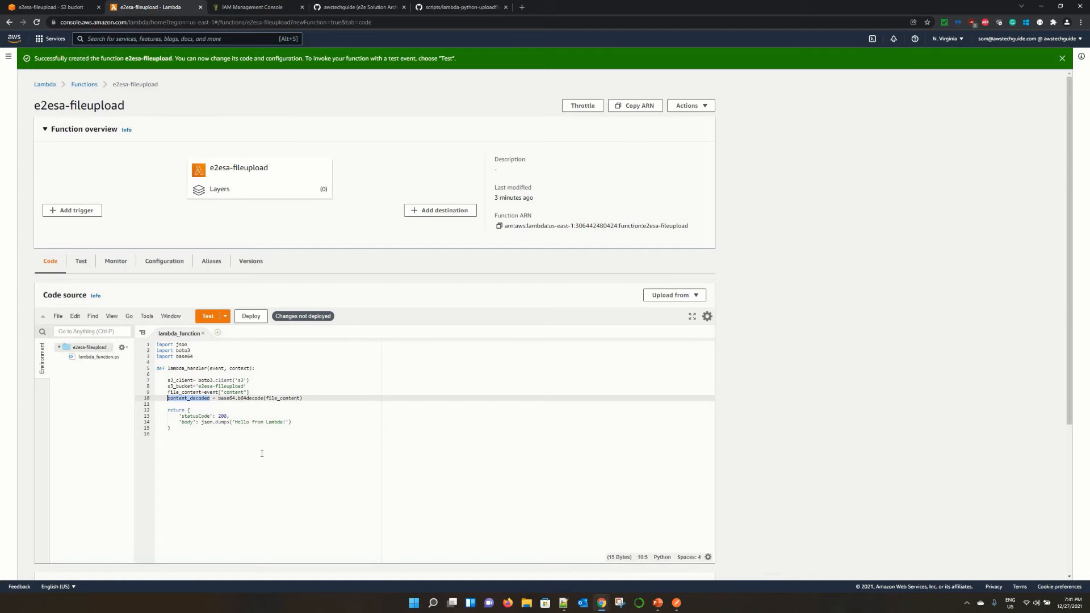
pyautogui.press('End')
pyautogui.press('Return')
pyautogui.press('Return')
pyautogui.write('s')
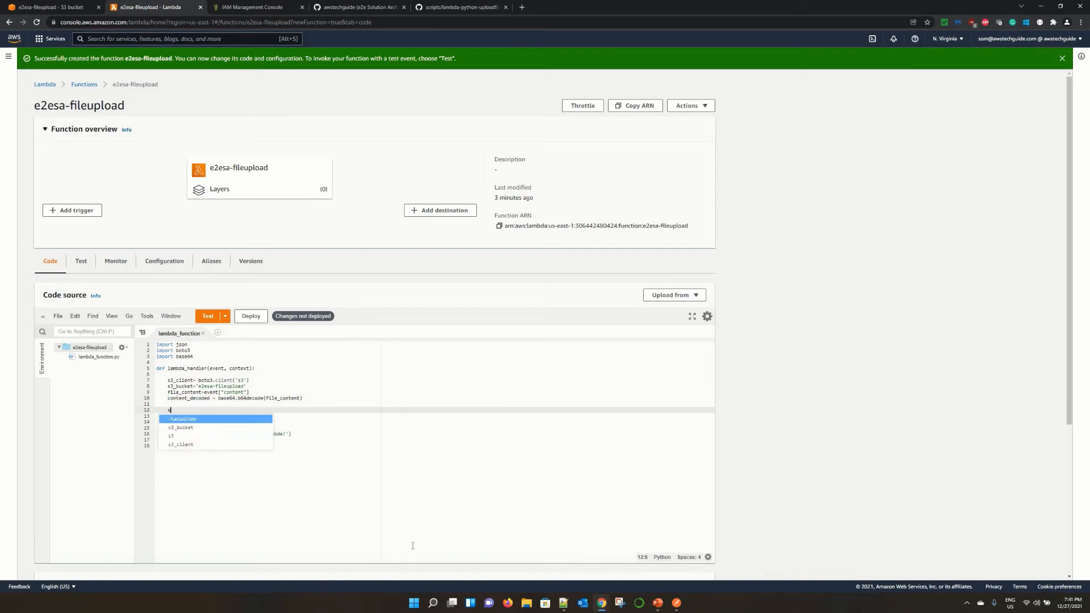
pyautogui.write('3_upload =')
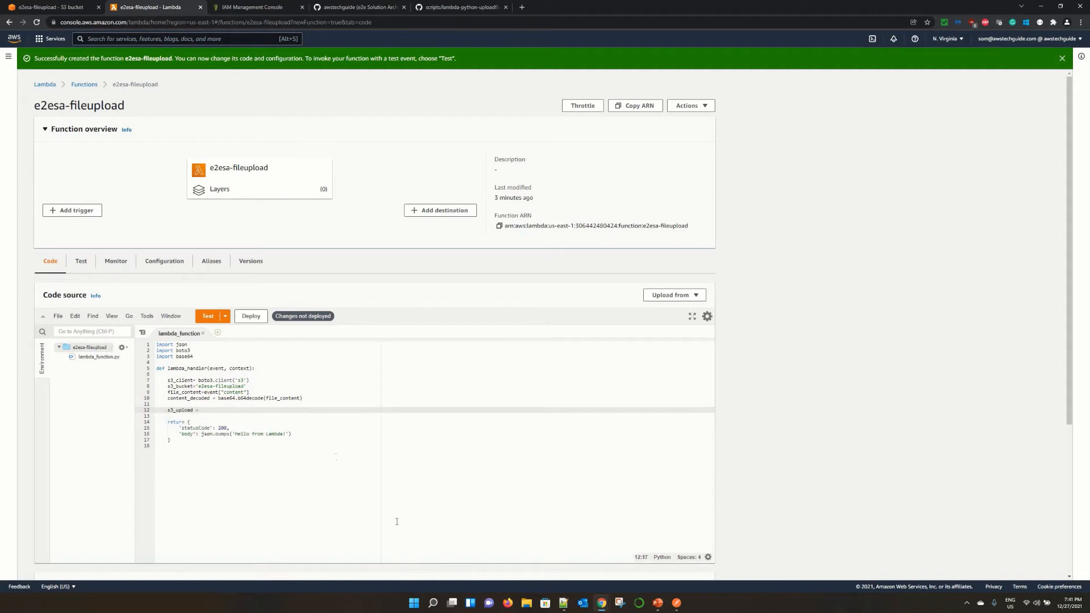
pyautogui.doubleClick(177, 381)
pyautogui.hotkey('ctrl', 'c')
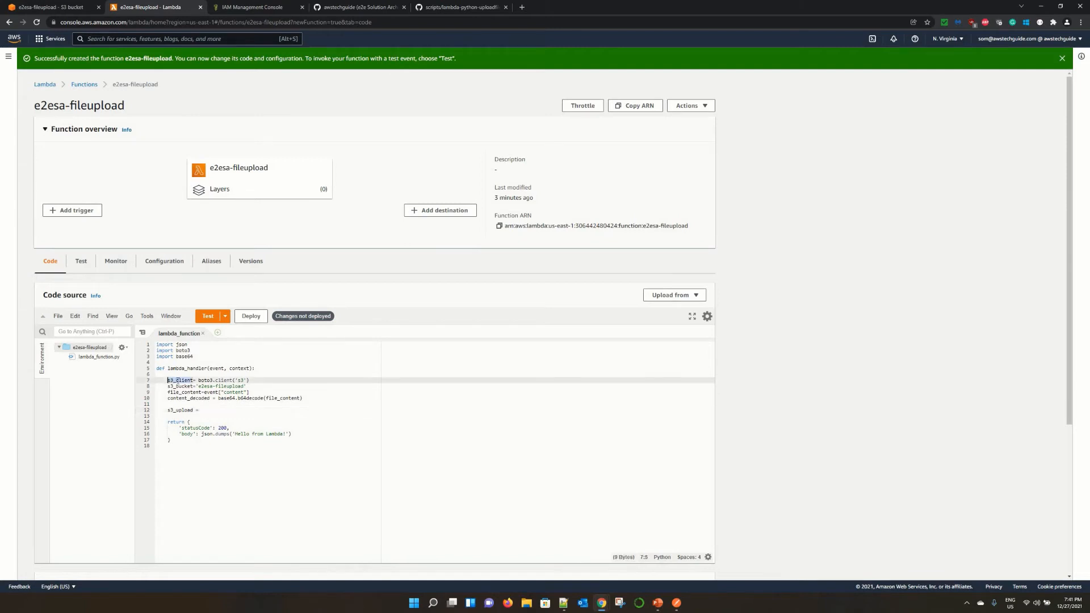
pyautogui.press('Down')
pyautogui.press('Down')
pyautogui.press('Down')
pyautogui.press('Down')
pyautogui.press('Down')
pyautogui.press('End')
pyautogui.hotkey('ctrl', 'v')
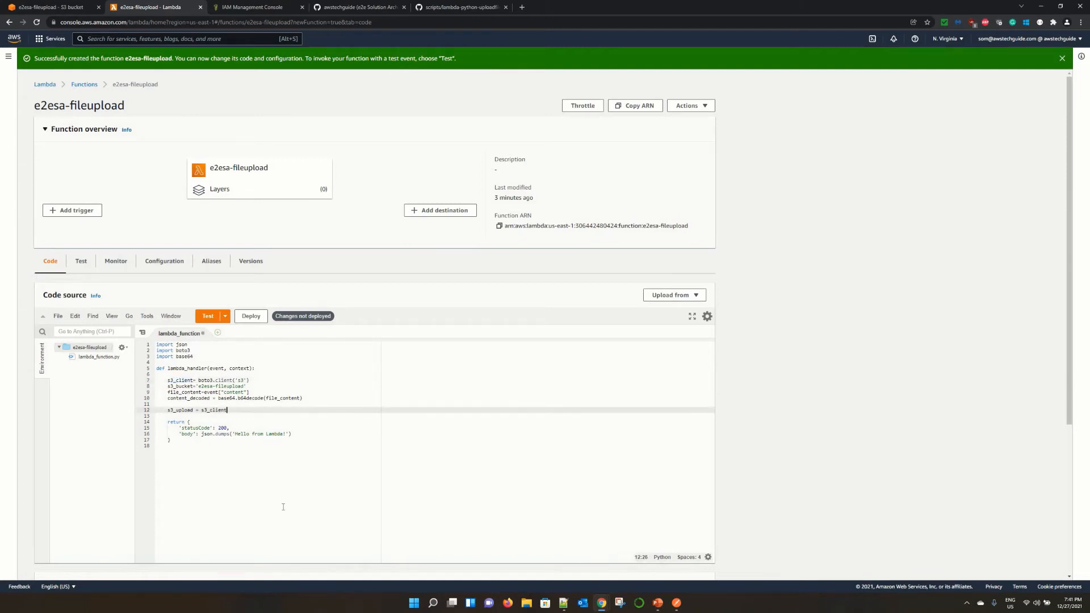
# Extend the s3_upload statement with a put_object call that takes Bucket=s3_bucket as its argument.
pyautogui.write('.put_object(')
pyautogui.write('Bucket=')
pyautogui.doubleClick(181, 386)
pyautogui.hotkey('ctrl', 'c')
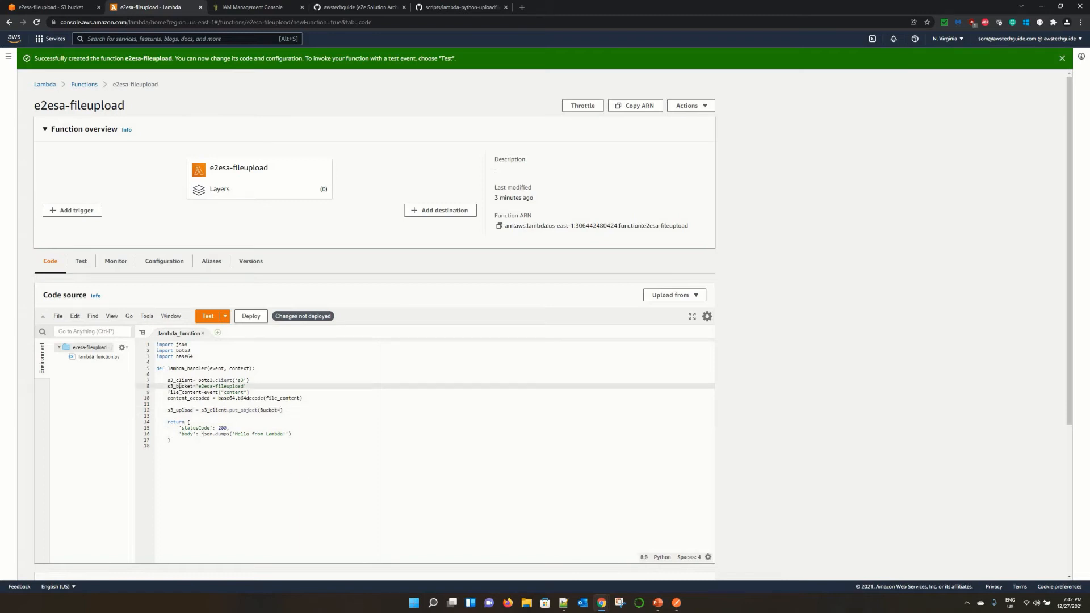
pyautogui.click(283, 410)
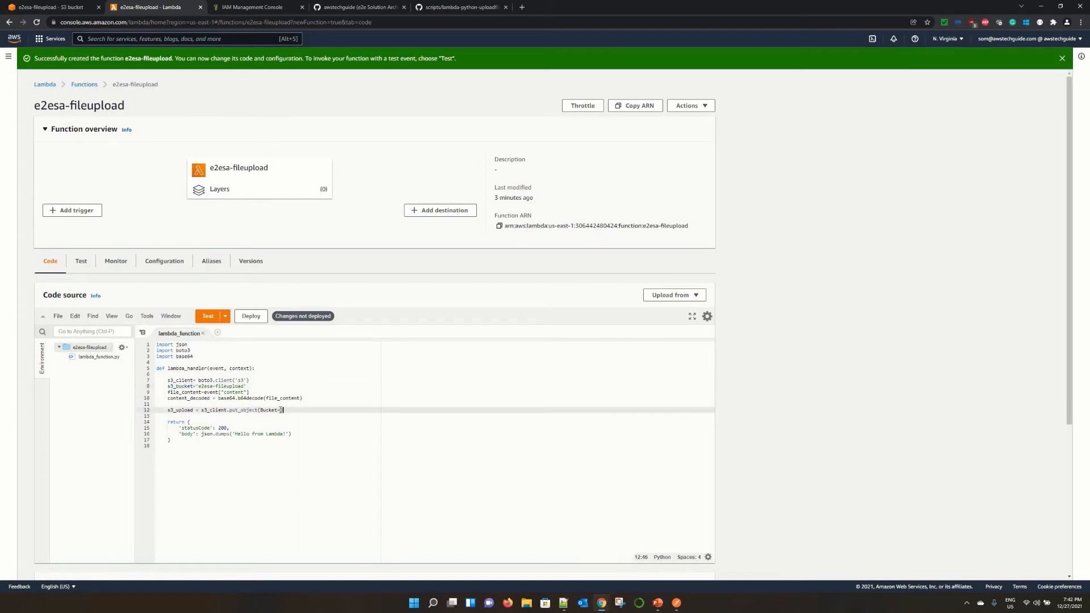
pyautogui.hotkey('ctrl', 'v')
# Add the argument Key='uploadfile.json' to the put_object call, followed by a comma.
pyautogui.write(', Key=')
pyautogui.write("''")
pyautogui.write(',')
pyautogui.write('upload')
pyautogui.write('file')
pyautogui.write('.j')
pyautogui.write("son',")
# Add Body=content_decoded as the final argument of the put_object call.
pyautogui.write('Bosy')
pyautogui.write('=')
pyautogui.press('BackSpace')
pyautogui.press('BackSpace')
pyautogui.press('BackSpace')
pyautogui.write('dy')
pyautogui.doubleClick(186, 401)
pyautogui.hotkey('ctrl', 'c')
pyautogui.click(387, 413)
pyautogui.hotkey('ctrl', 'v')
pyautogui.click(307, 400)
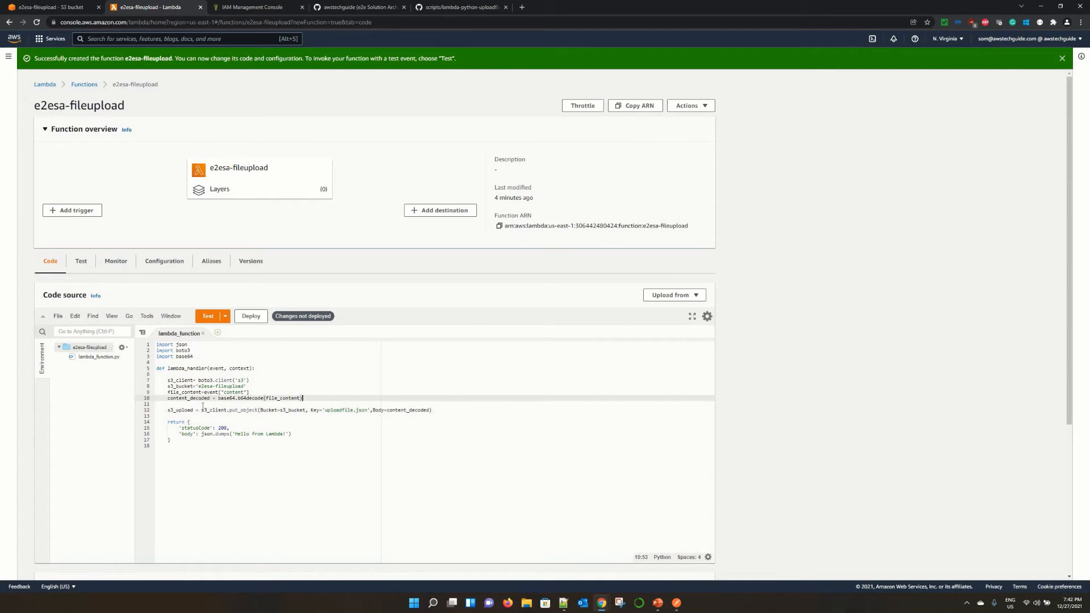
# Review the put_object call with its bucket, key and body arguments, and the status code in the return statement.
pyautogui.moveTo(202, 410); pyautogui.dragTo(294, 410)
pyautogui.click(233, 381)
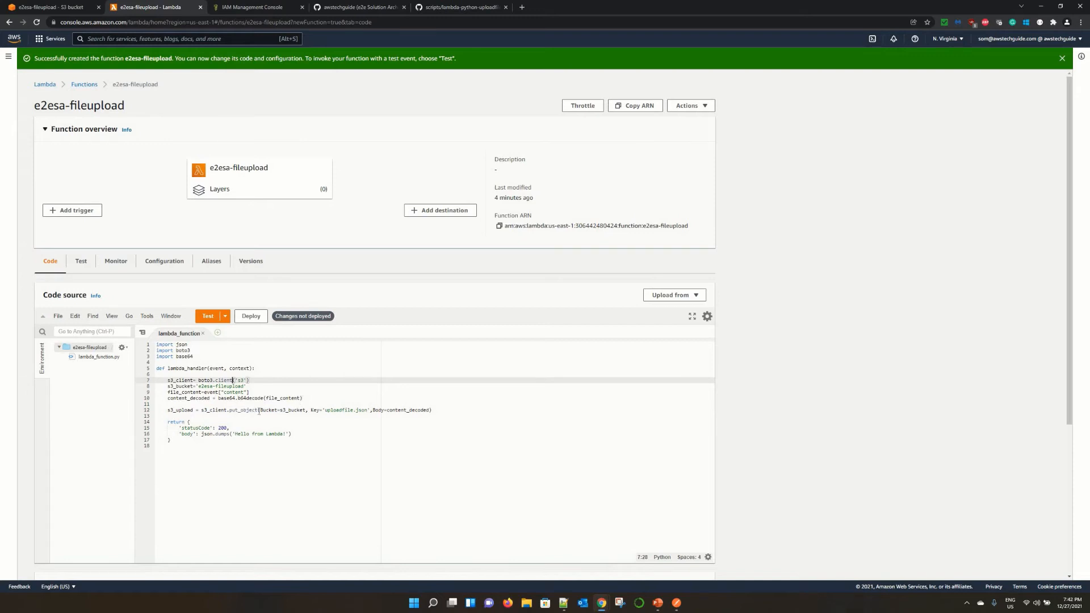
pyautogui.moveTo(211, 410); pyautogui.dragTo(301, 412)
pyautogui.doubleClick(301, 411)
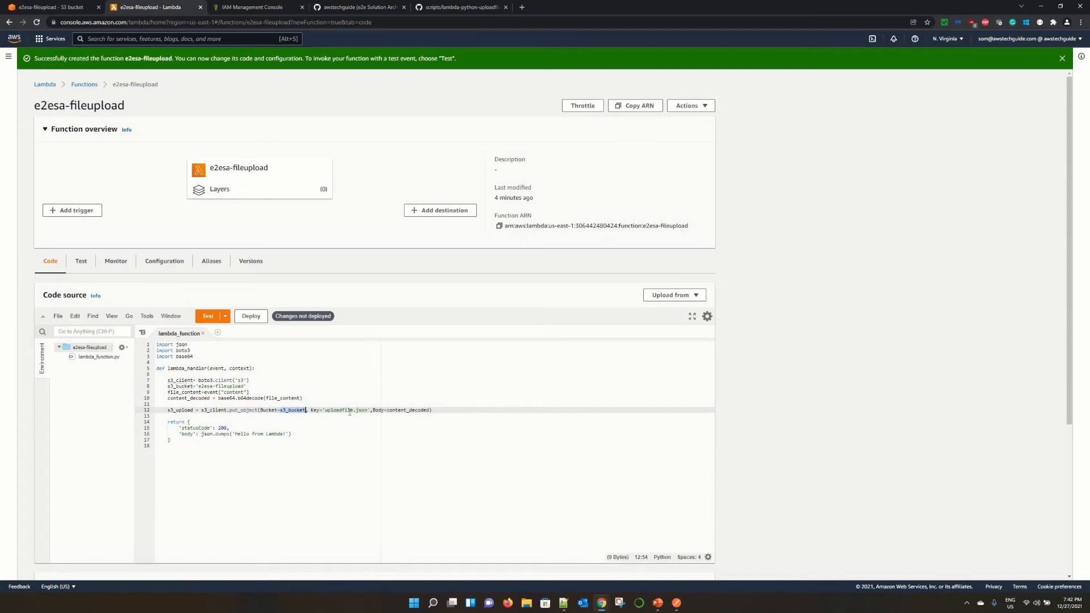
pyautogui.doubleClick(349, 410)
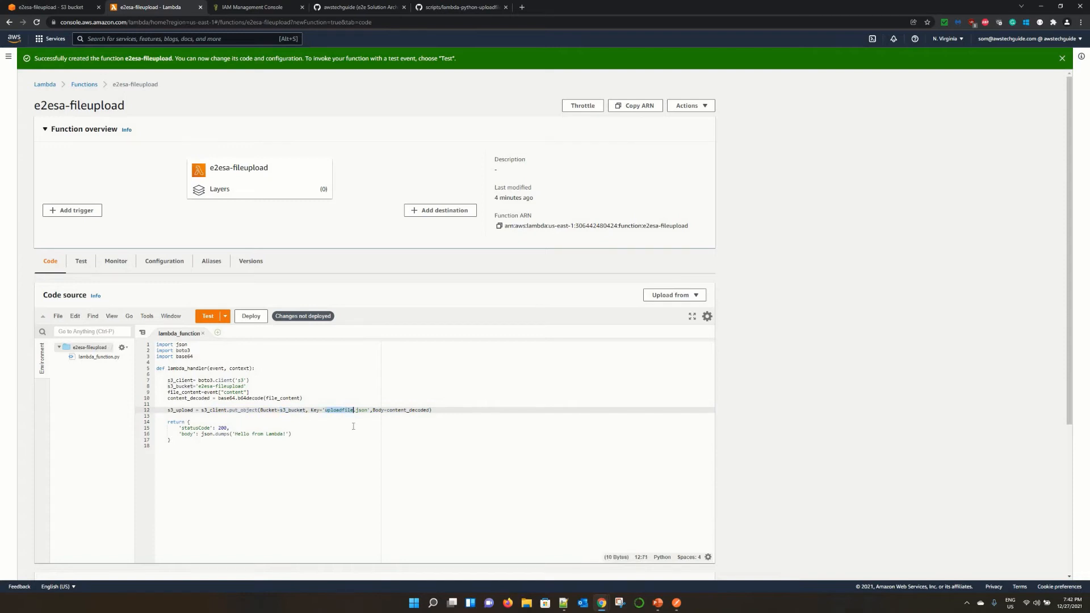
pyautogui.doubleClick(397, 411)
pyautogui.click(434, 410)
pyautogui.doubleClick(223, 428)
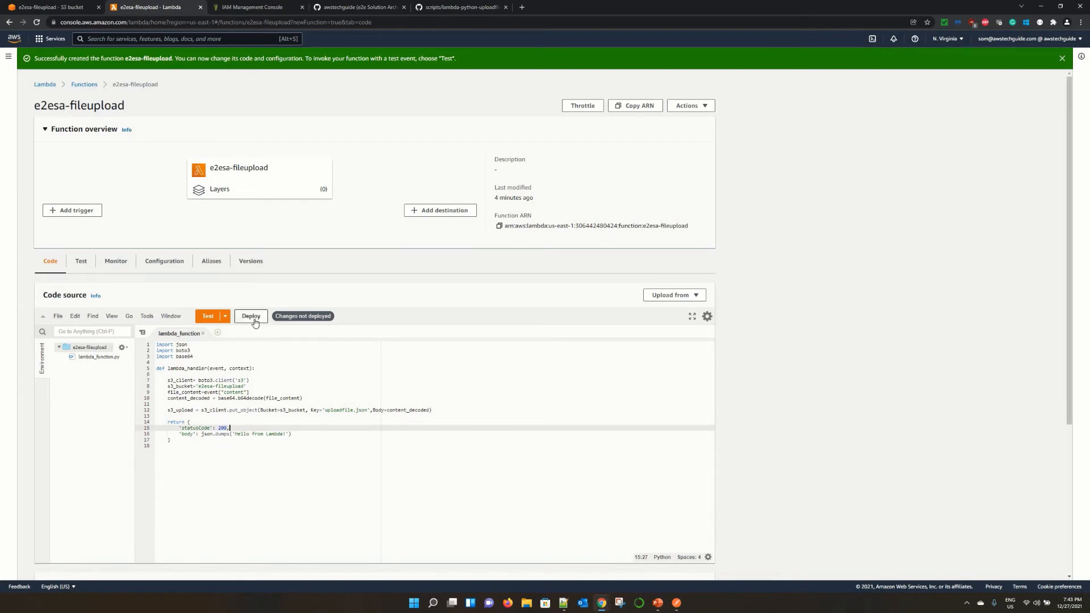
# Deploy the edited code of the e2esa-fileupload Lambda function.
pyautogui.click(278, 378)
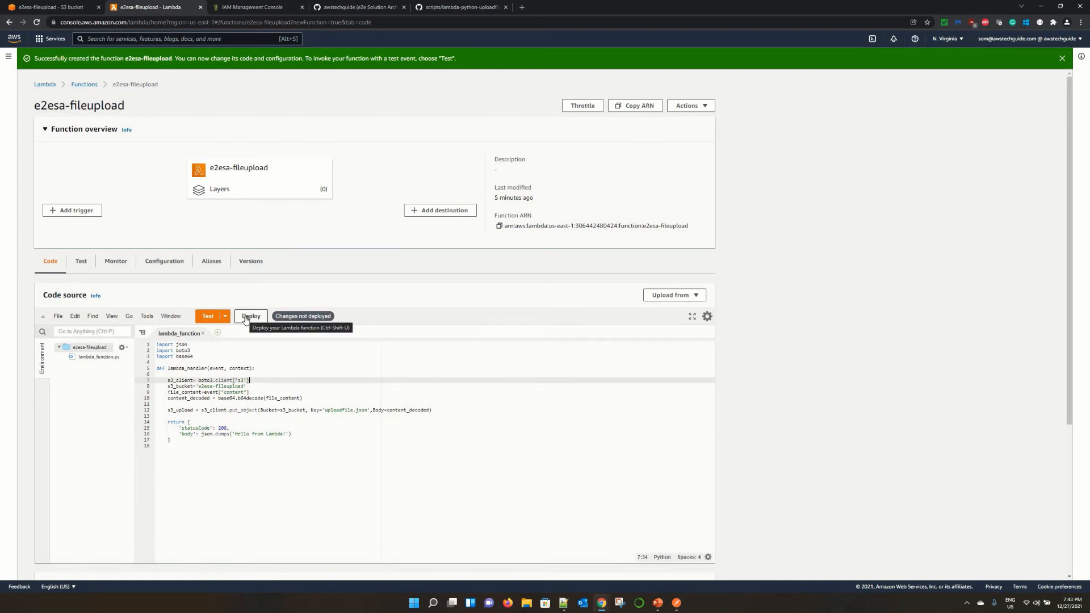
pyautogui.click(245, 318)
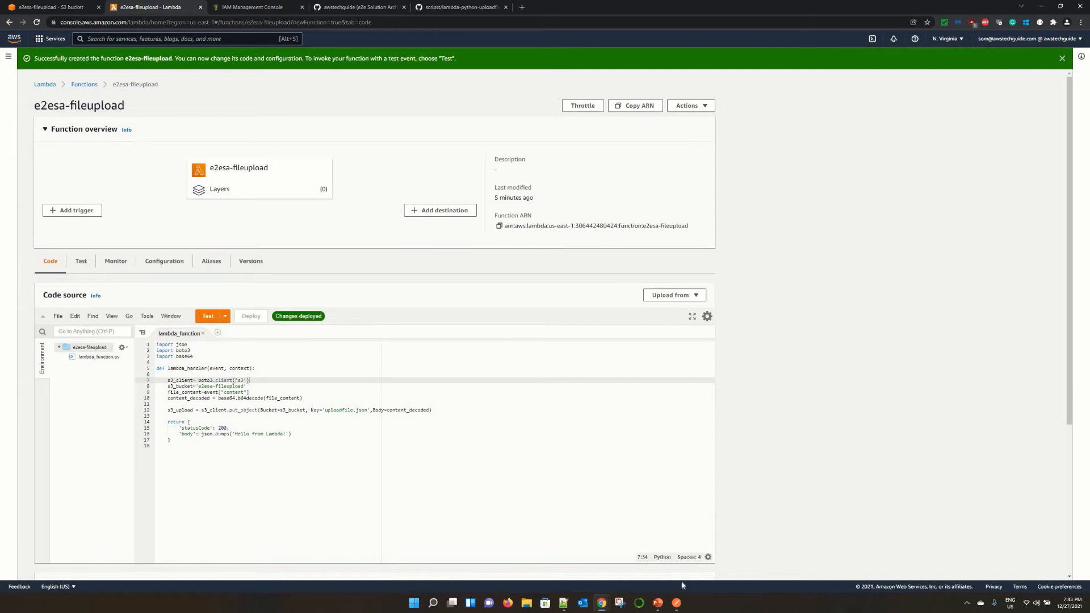
# Find the API Gateway service with the search term "api" in the AWS console and open it.
pyautogui.click(658, 603)
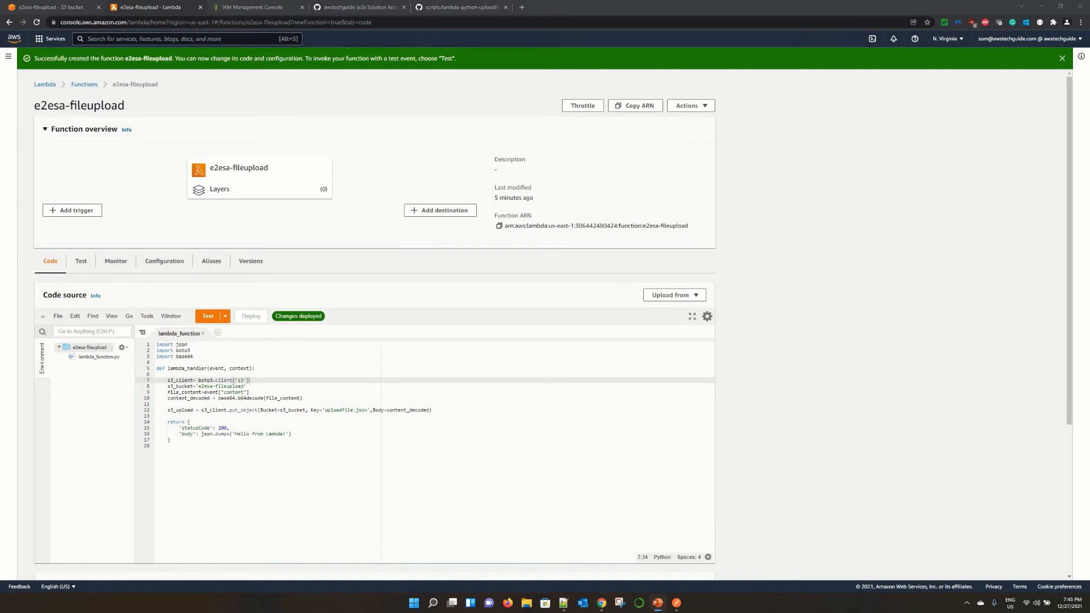
pyautogui.click(696, 548)
pyautogui.click(250, 7)
pyautogui.hotkey('alt', 's')
pyautogui.write('api')
pyautogui.click(228, 108)
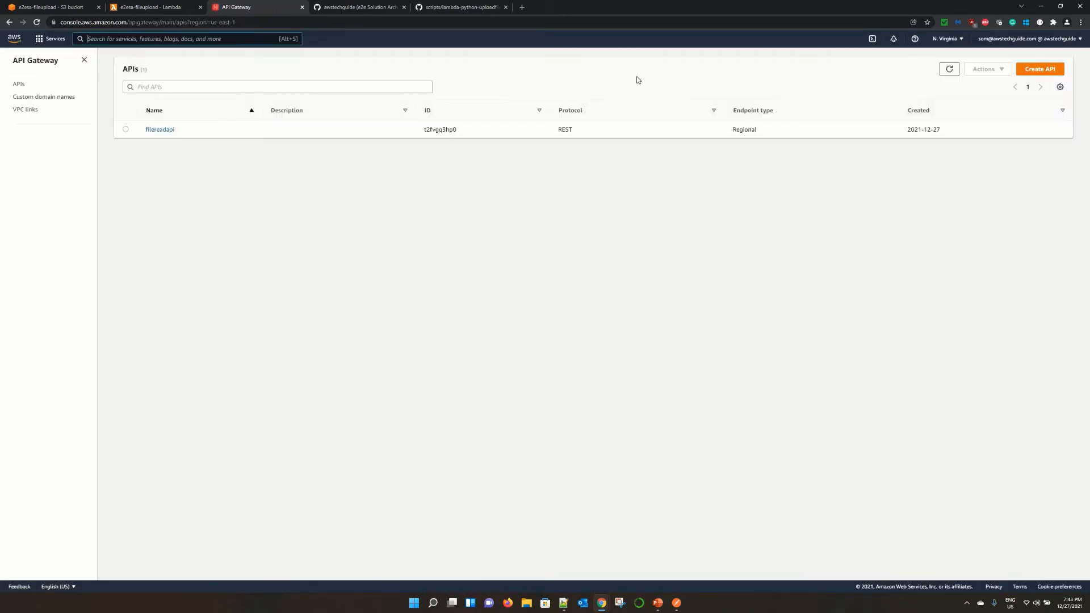
# Start creating a new API and choose to build the public REST API type.
pyautogui.click(1053, 69)
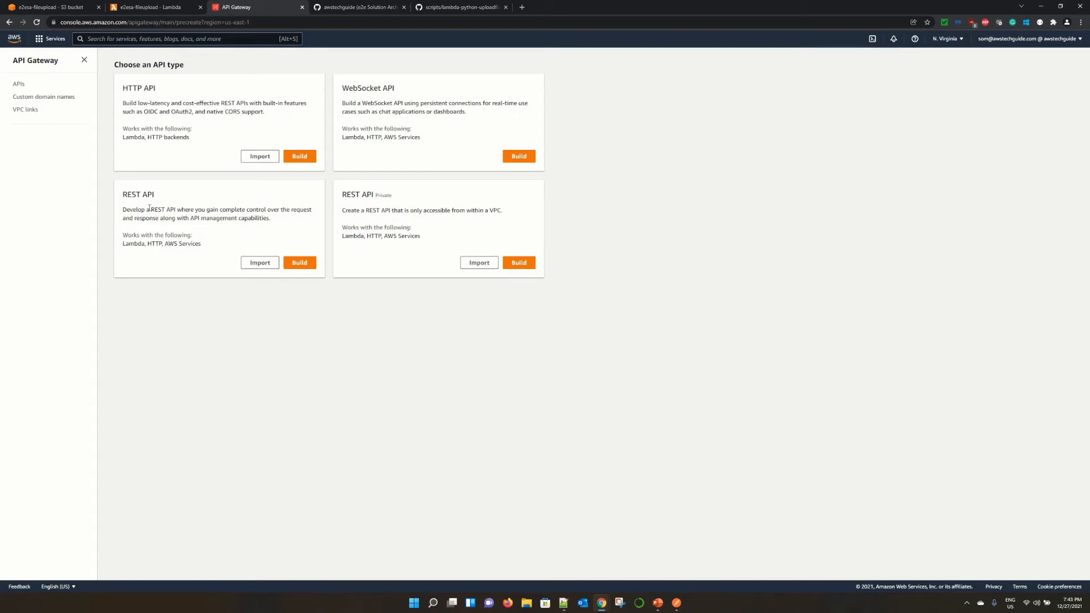
pyautogui.moveTo(151, 209); pyautogui.dragTo(264, 225)
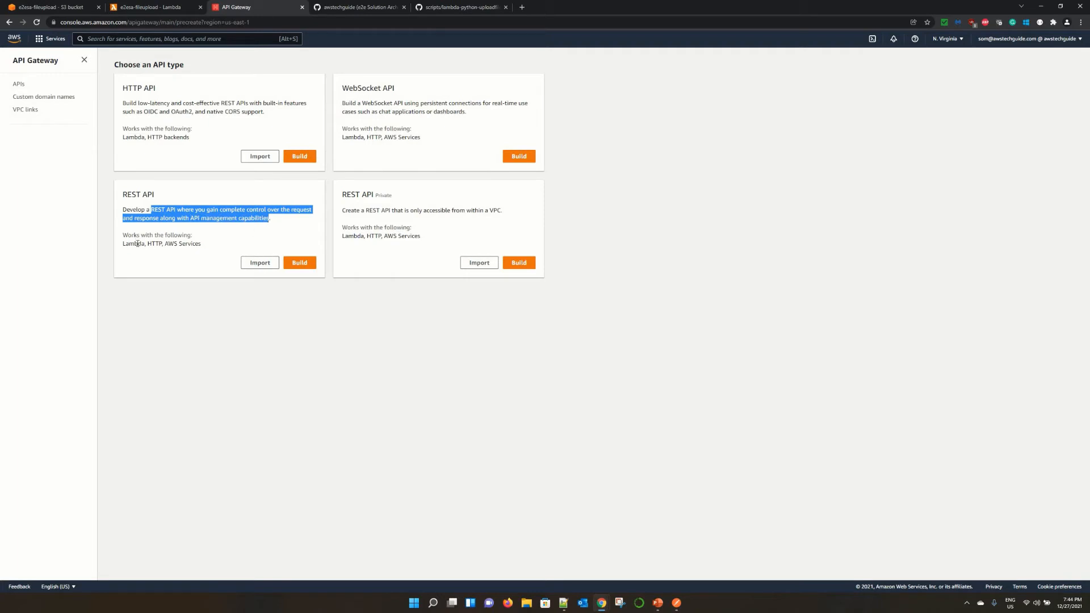
pyautogui.doubleClick(138, 244)
pyautogui.moveTo(126, 233); pyautogui.dragTo(193, 235)
pyautogui.click(178, 252)
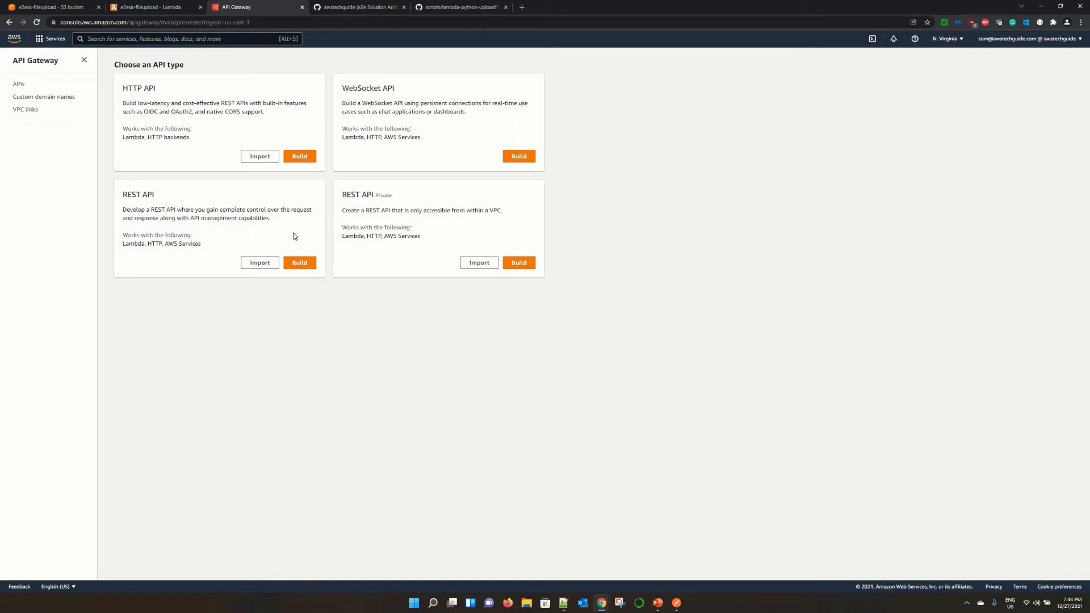
pyautogui.click(305, 264)
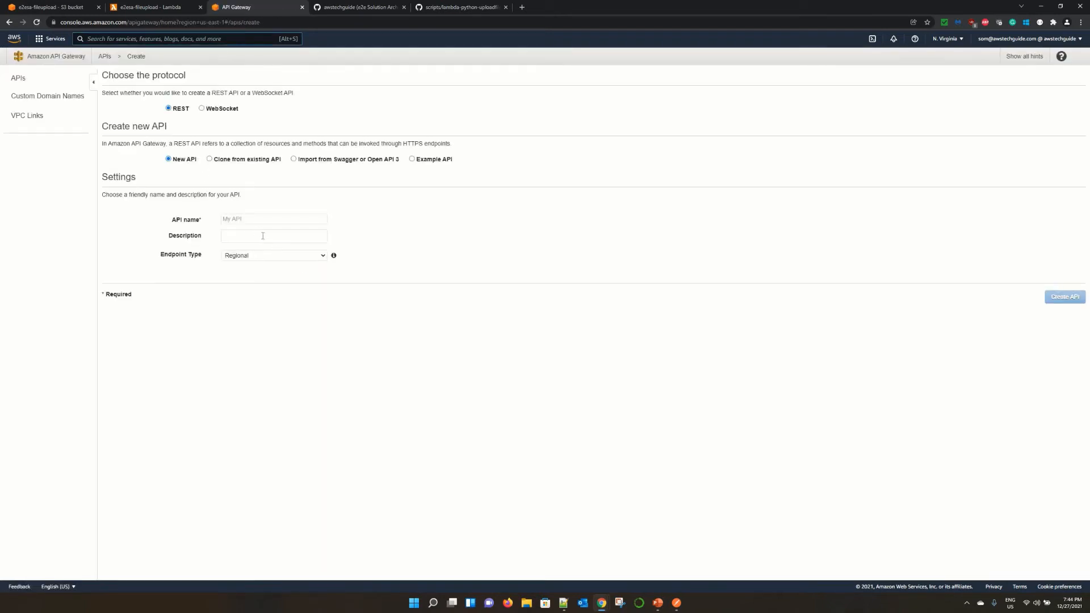
# Create a new REST API named e2esa-fileupload-api with the Regional endpoint type.
pyautogui.click(283, 221)
pyautogui.write('e2esa')
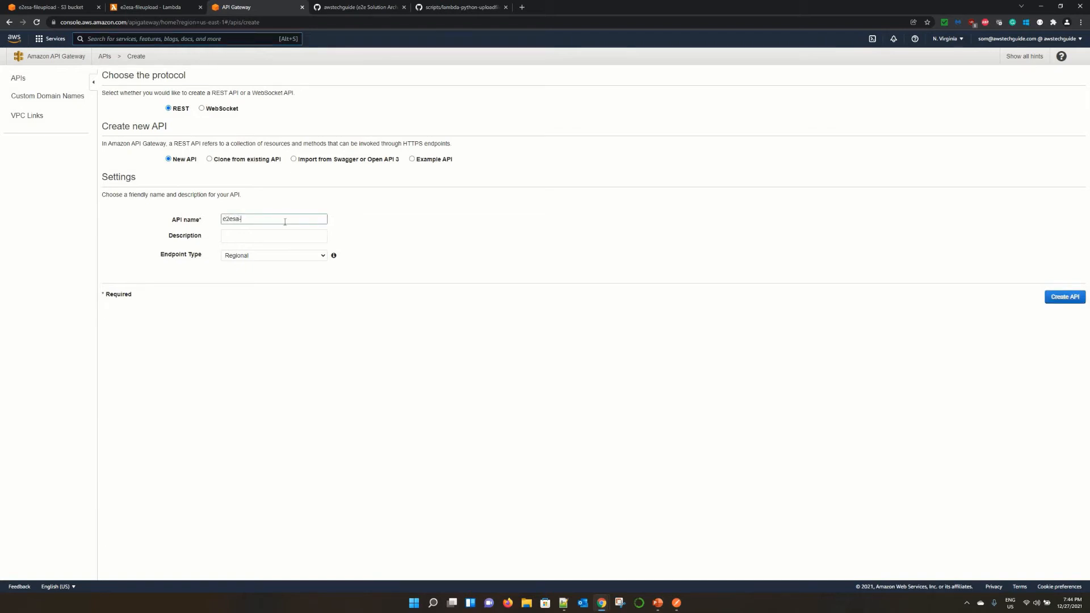
pyautogui.write('-fileupload-api')
pyautogui.click(1066, 296)
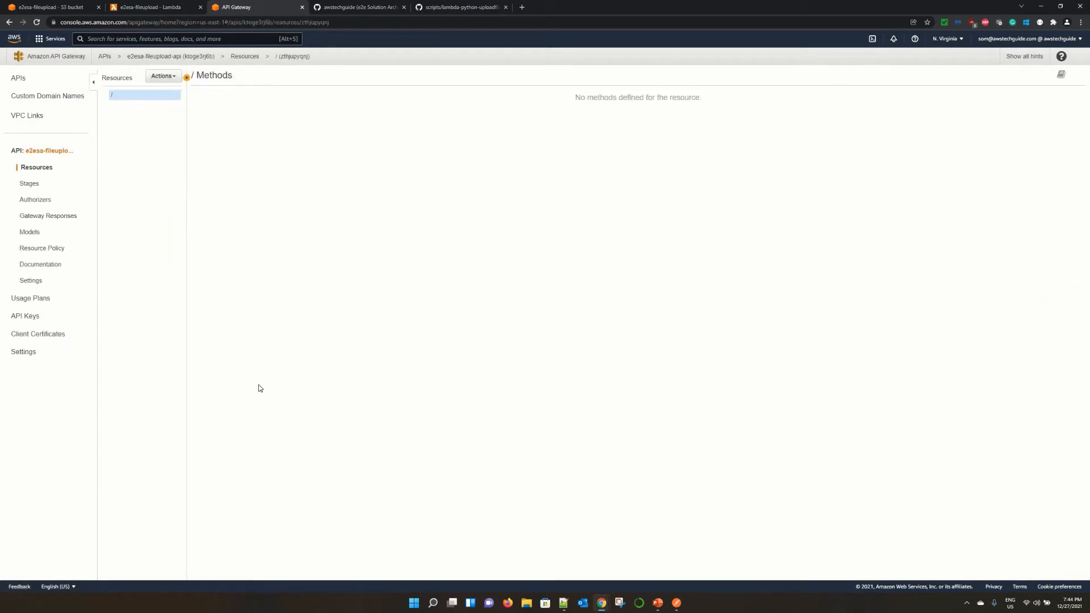
# Create a child resource named upload under the API's root resource.
pyautogui.click(172, 80)
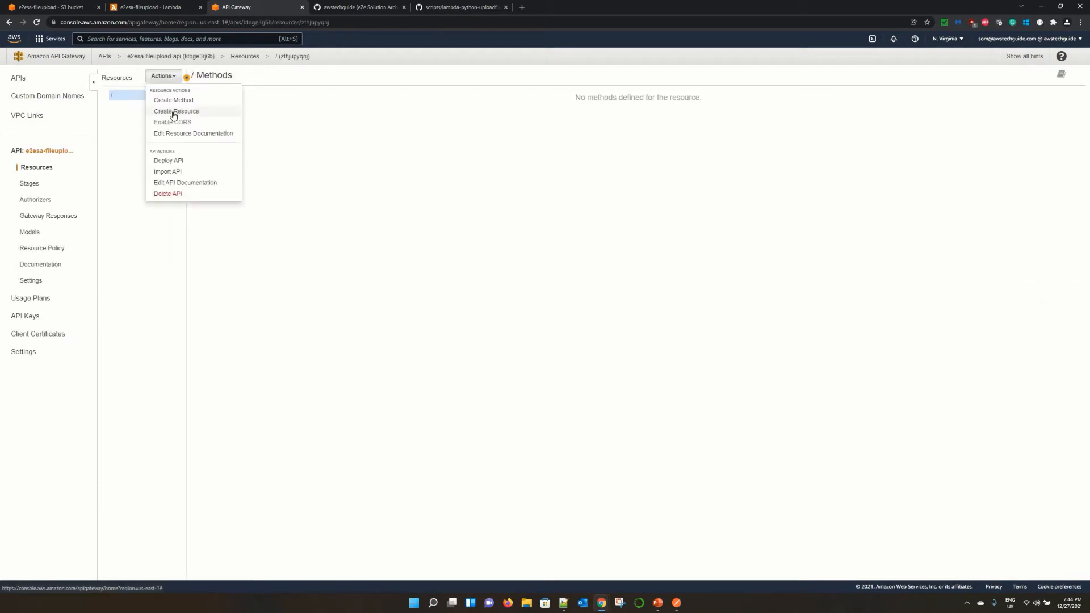
pyautogui.click(174, 112)
pyautogui.click(339, 123)
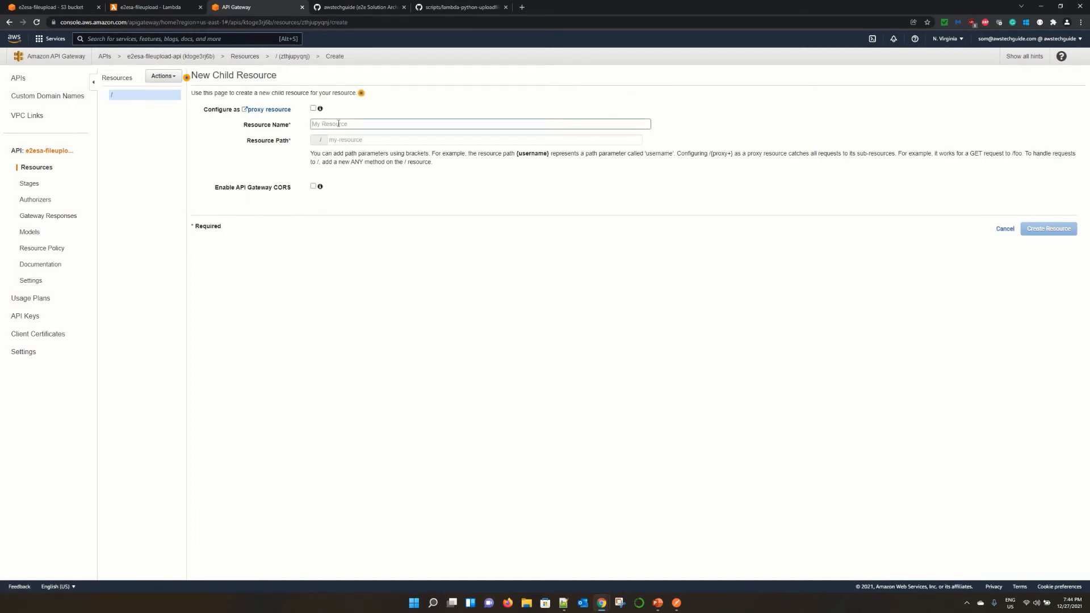
pyautogui.write('upload')
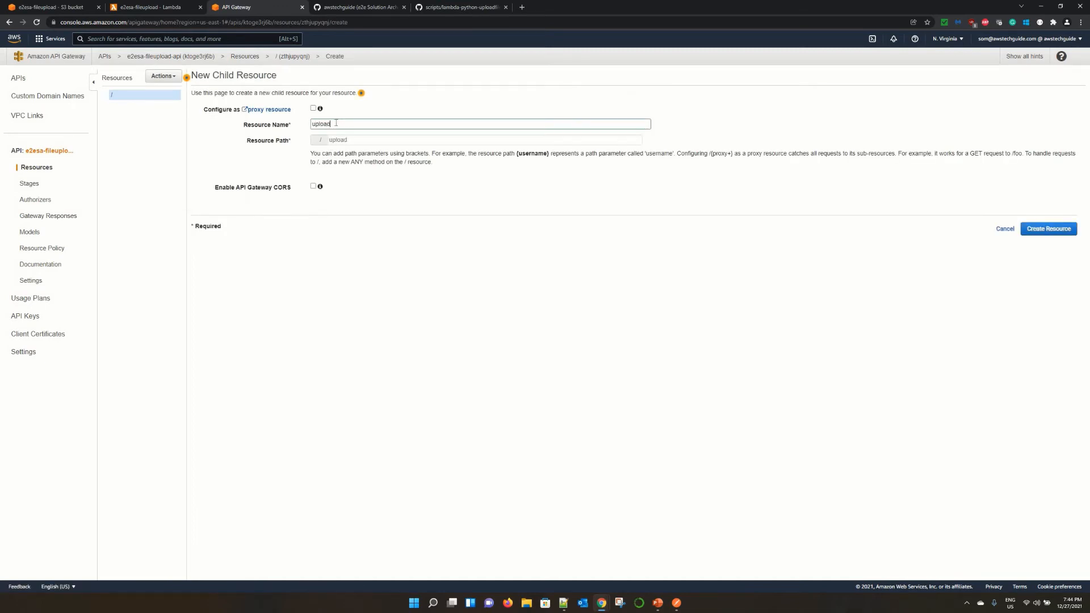
pyautogui.click(1043, 230)
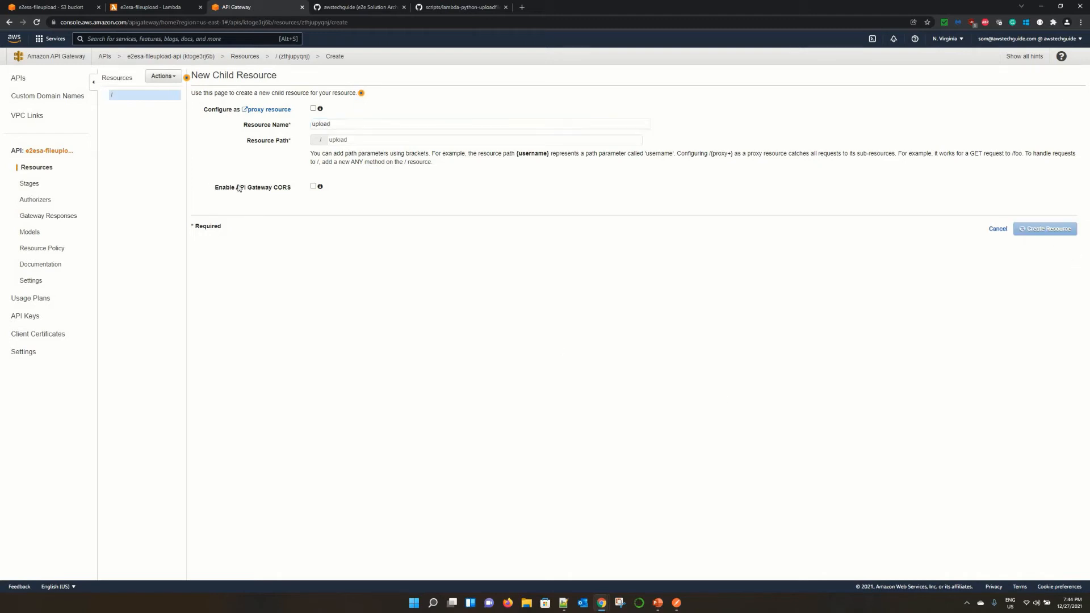
# Add a POST method to the /upload resource.
pyautogui.click(171, 78)
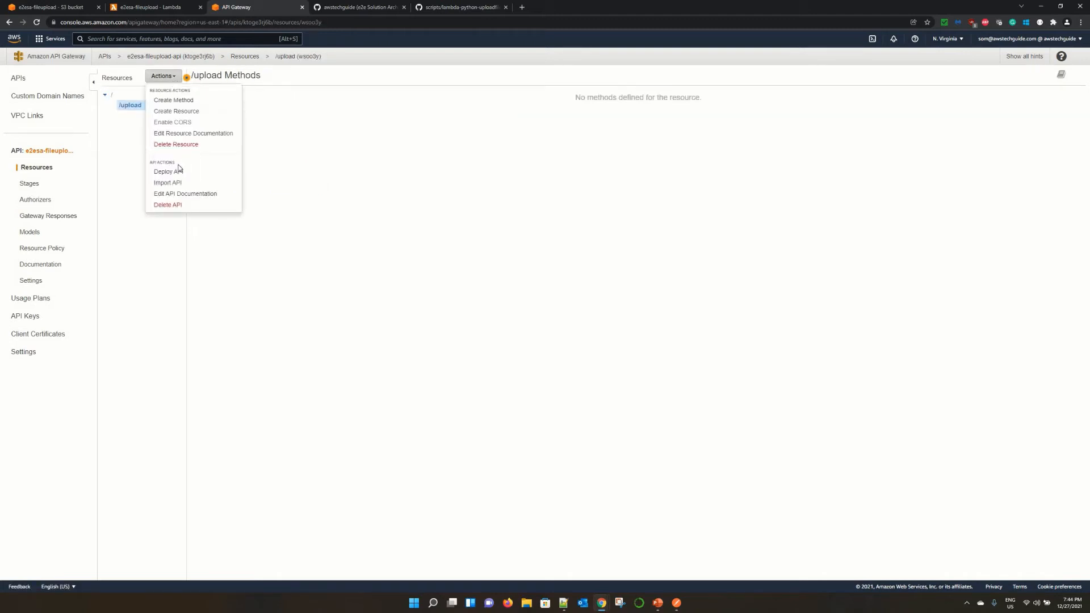
pyautogui.click(171, 100)
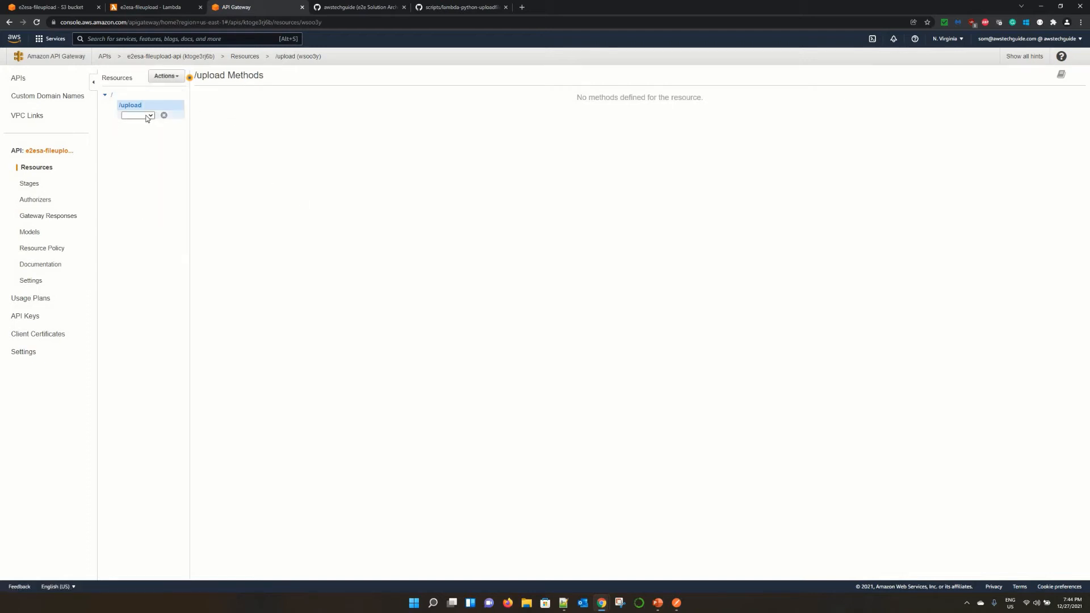
pyautogui.click(150, 116)
pyautogui.click(139, 220)
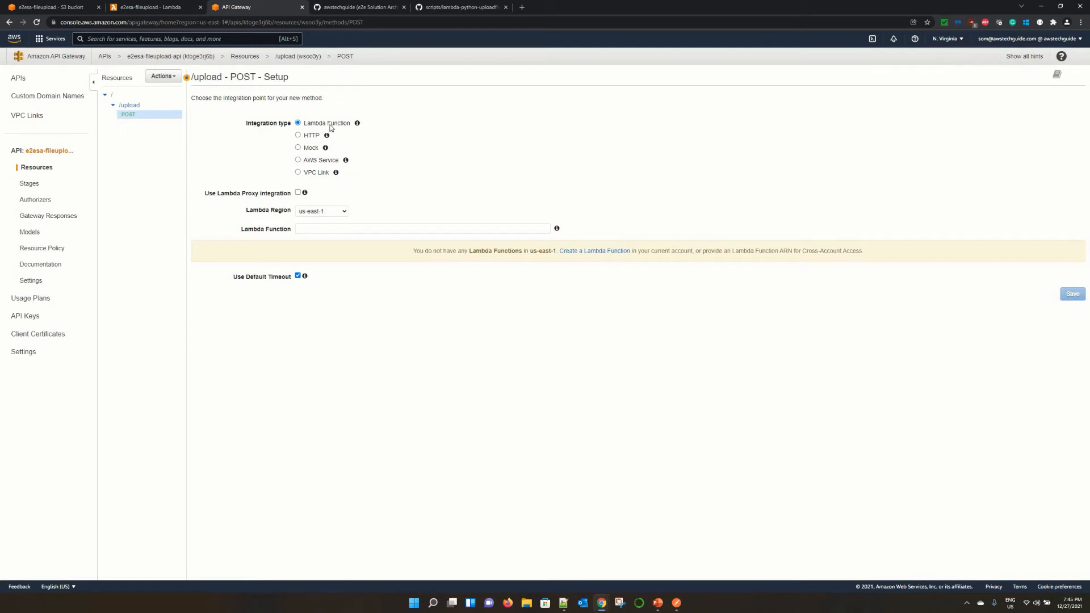
# Choose e2esa-fileupload as the Lambda function for the POST method's integration.
pyautogui.click(343, 230)
pyautogui.rightClick(343, 232)
pyautogui.write('e2e')
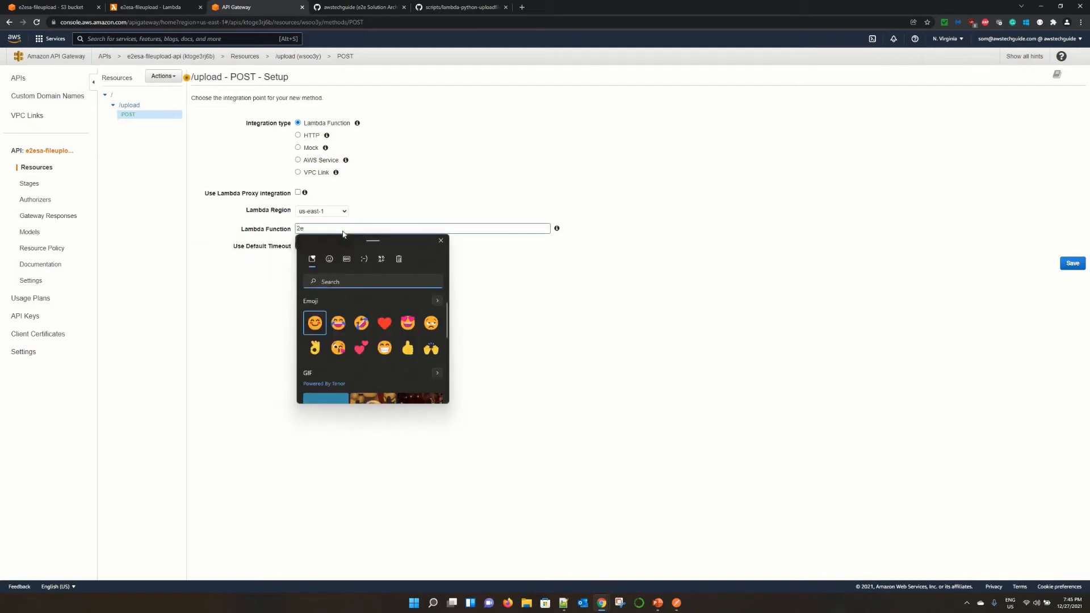
pyautogui.write('e2e')
pyautogui.click(333, 230)
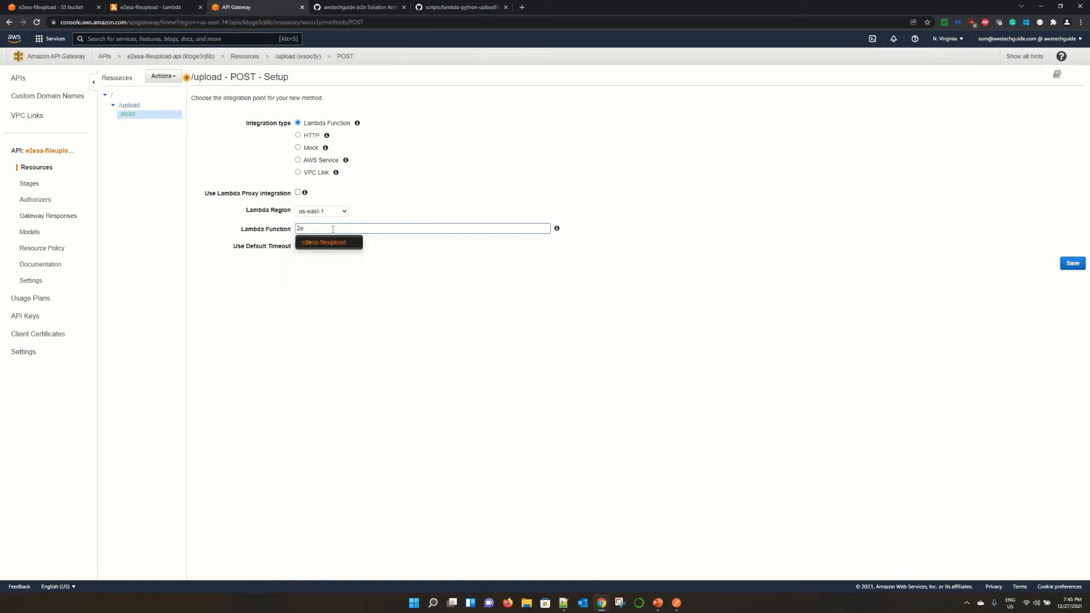
pyautogui.click(316, 243)
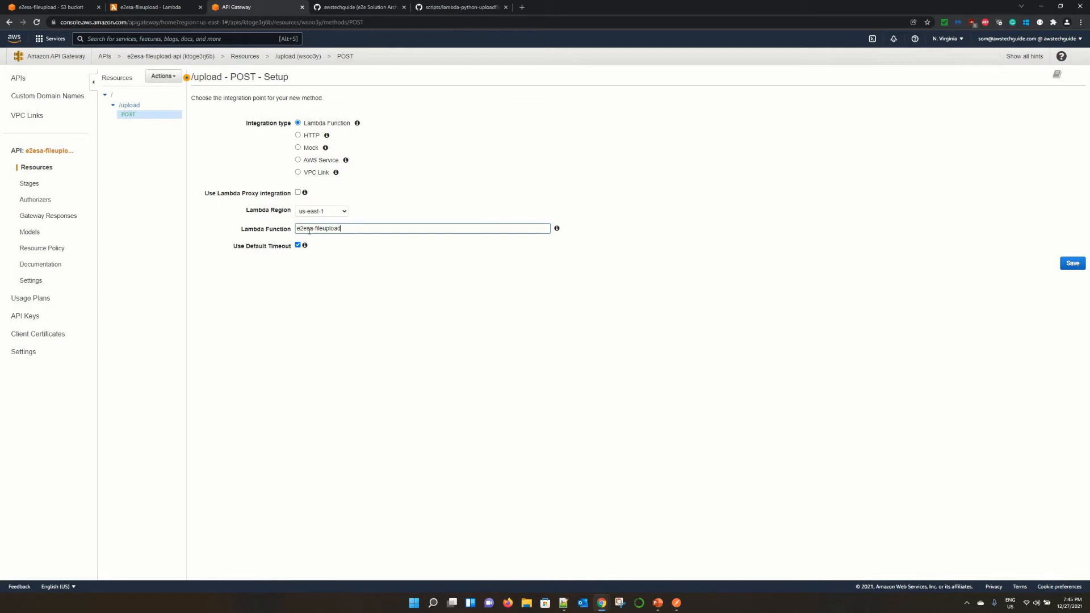
# Check the function name on the Lambda page, then save the POST integration and grant API Gateway permission to invoke the function.
pyautogui.click(150, 6)
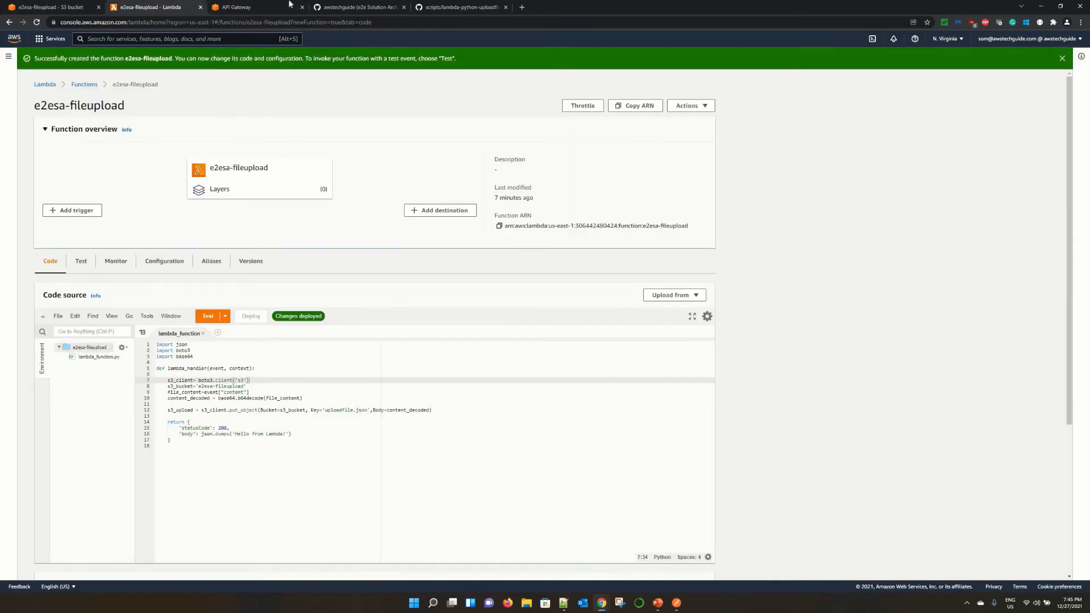
pyautogui.click(258, 6)
pyautogui.click(1073, 264)
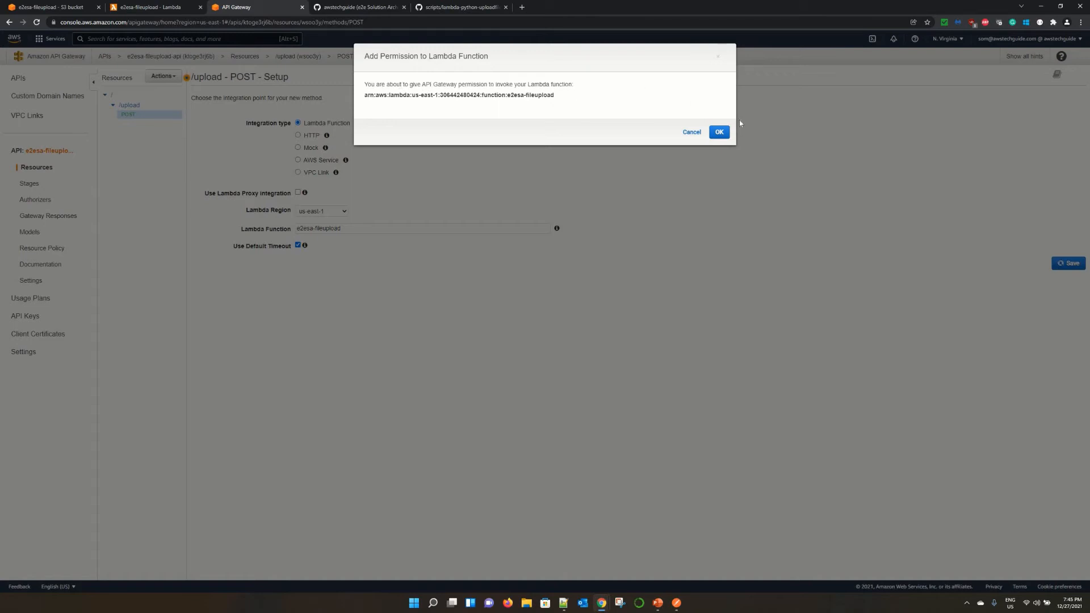
pyautogui.click(720, 133)
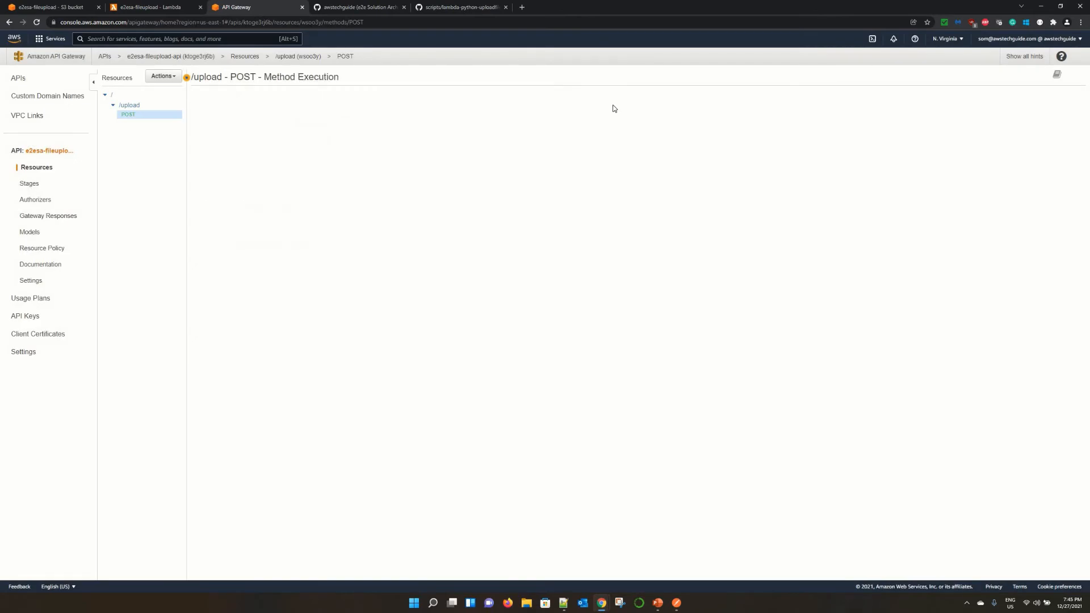
# Open the Integration Request settings of the /upload POST method.
pyautogui.moveTo(111, 67); pyautogui.dragTo(217, 82)
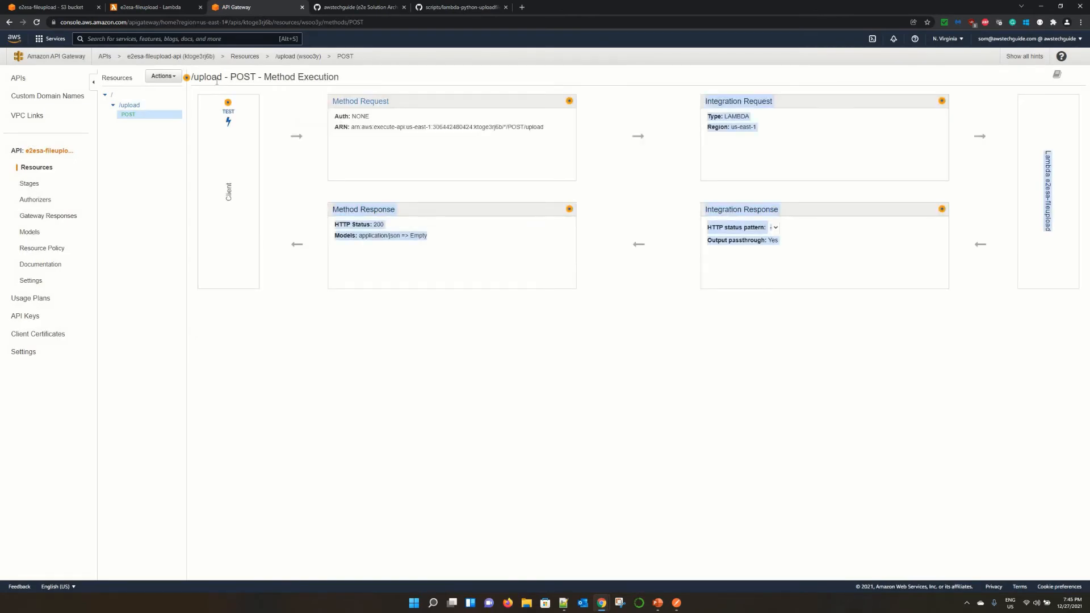
pyautogui.rightClick(216, 81)
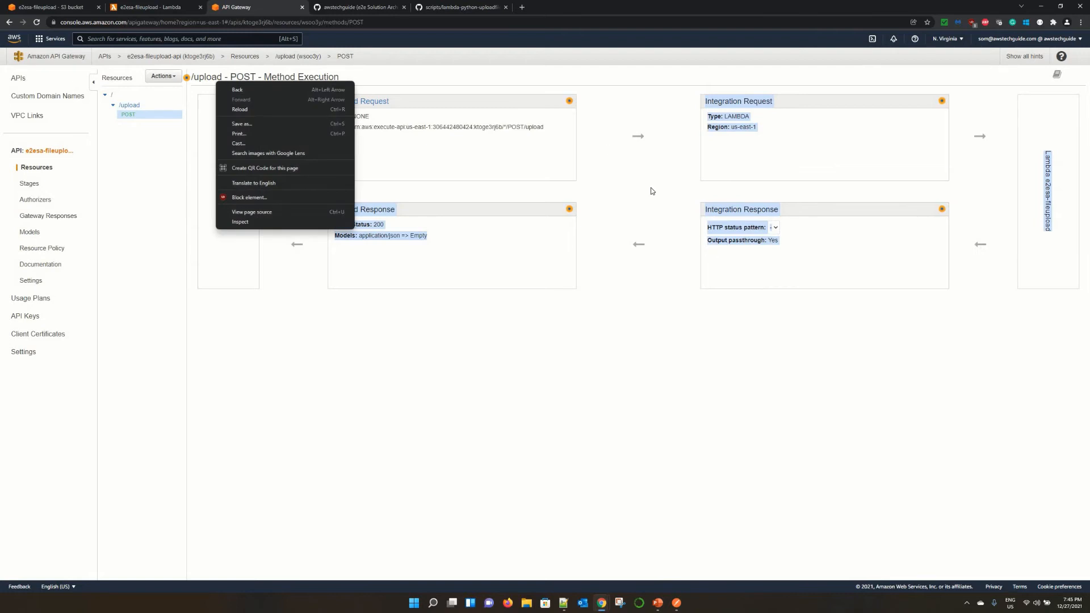
pyautogui.click(451, 97)
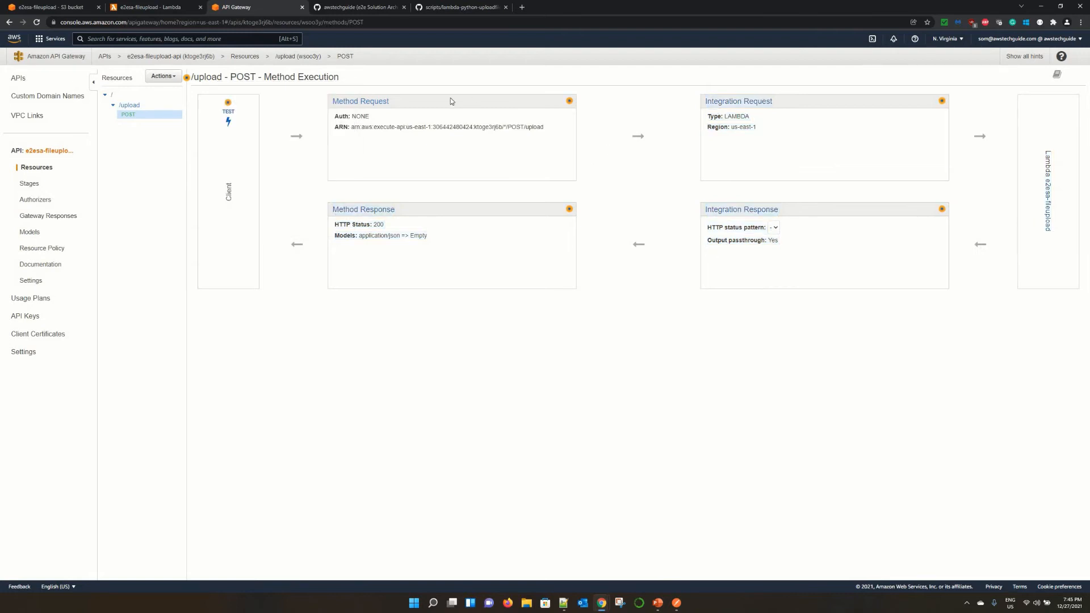
pyautogui.rightClick(745, 104)
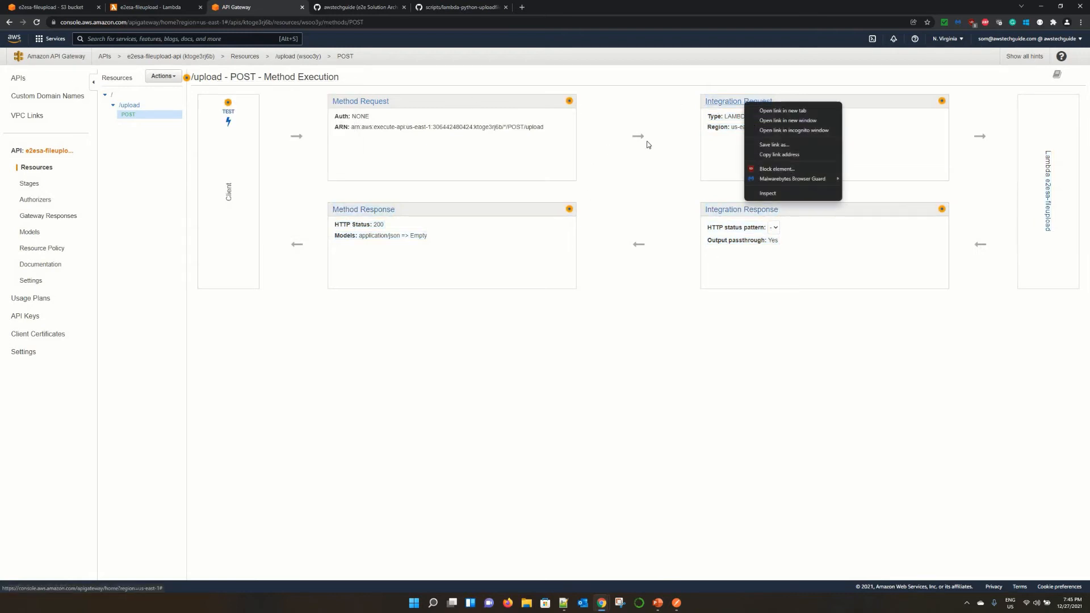
pyautogui.click(718, 106)
pyautogui.click(717, 105)
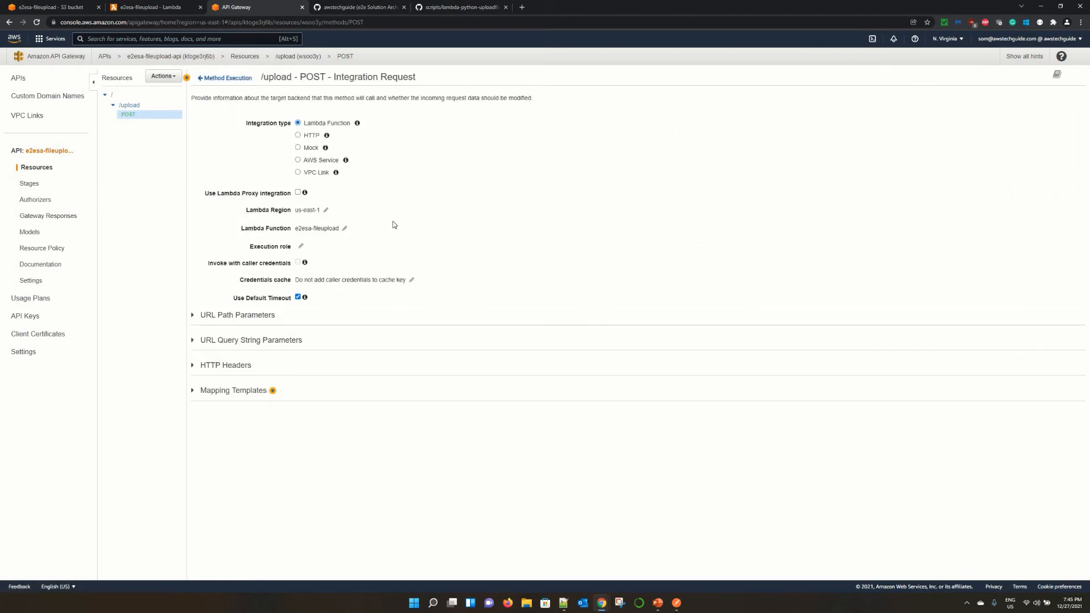
pyautogui.rightClick(347, 128)
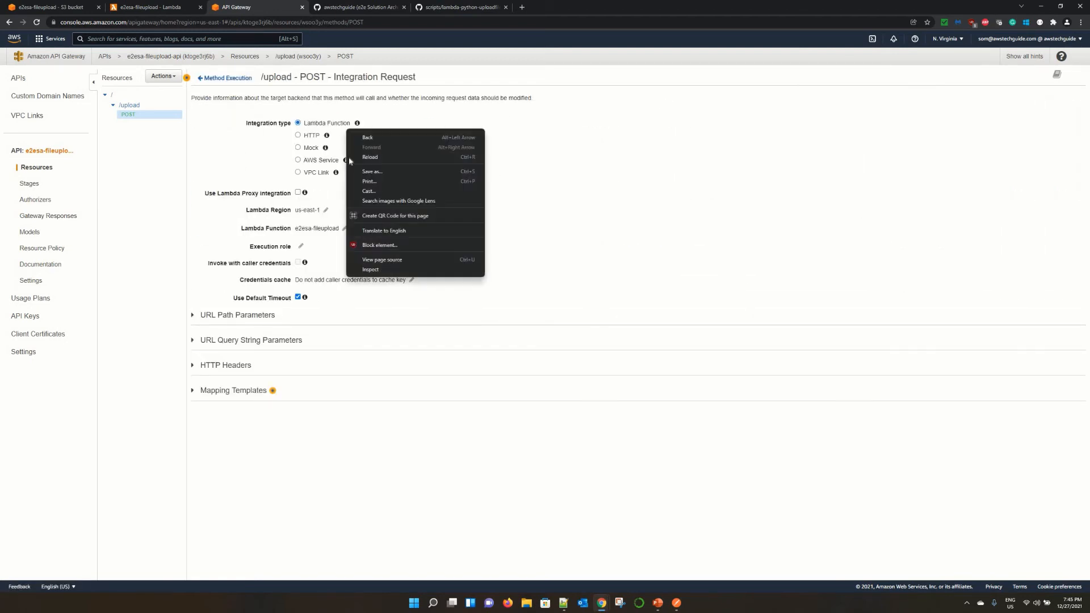
pyautogui.click(695, 205)
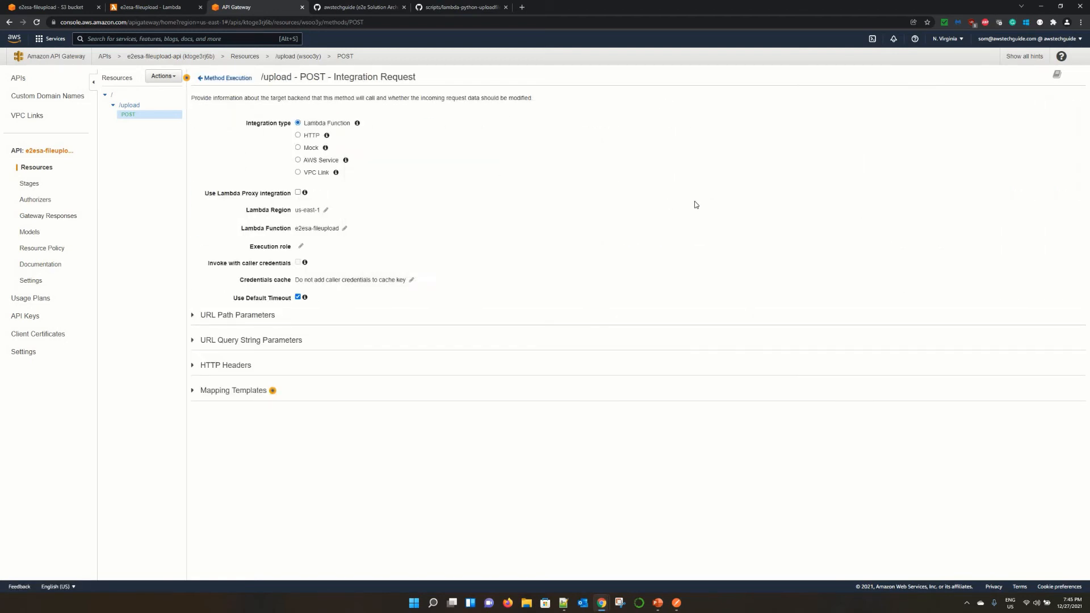
# Set request body passthrough to "When there are no templates defined (recommended)" and add a mapping template for content type application/json.
pyautogui.click(221, 392)
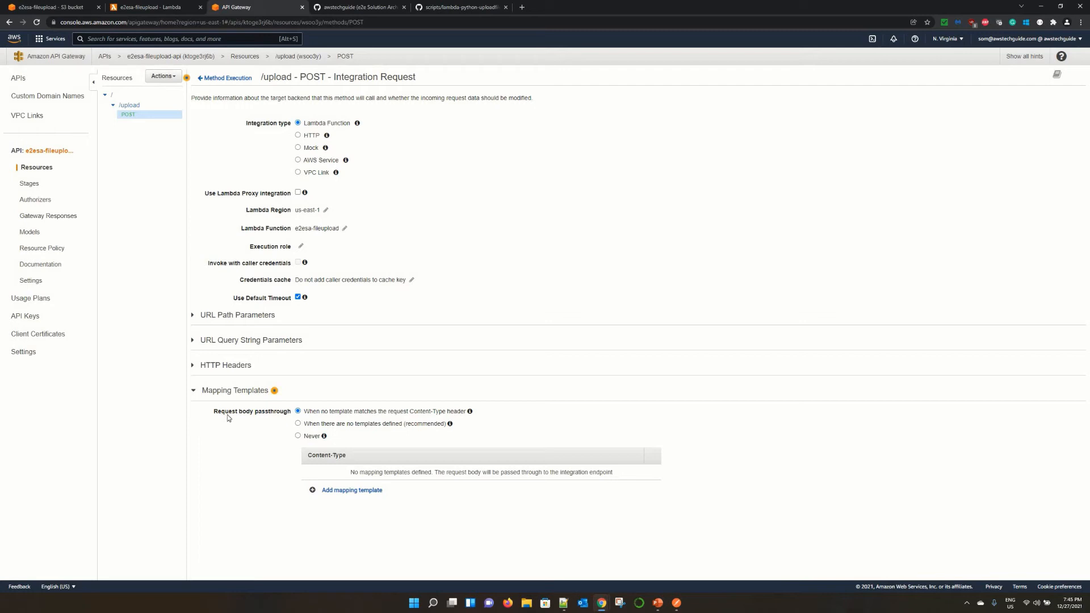
pyautogui.click(298, 423)
pyautogui.click(328, 492)
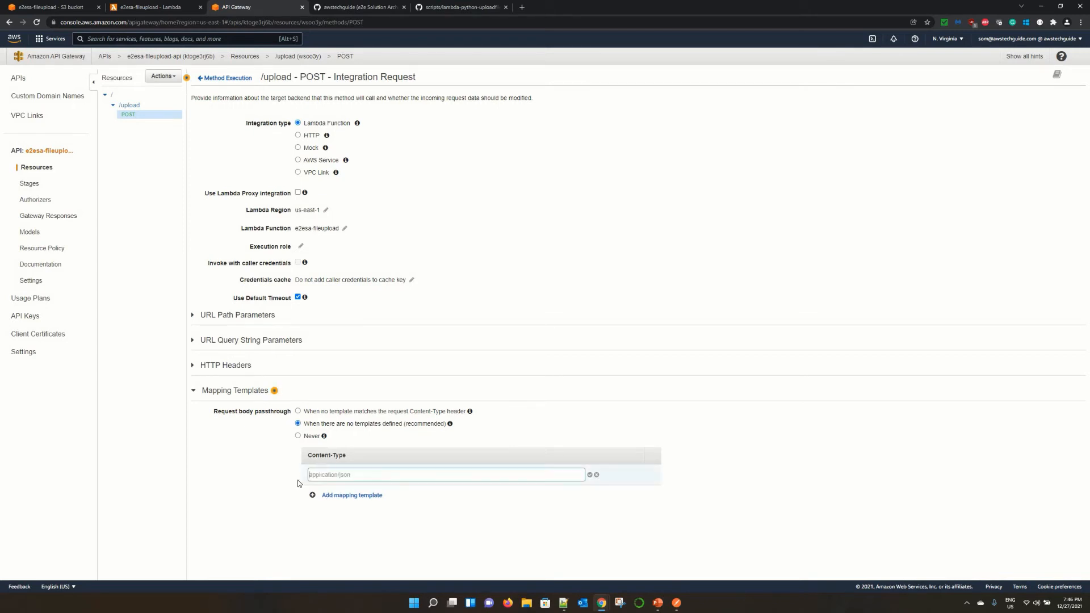
pyautogui.write('applica')
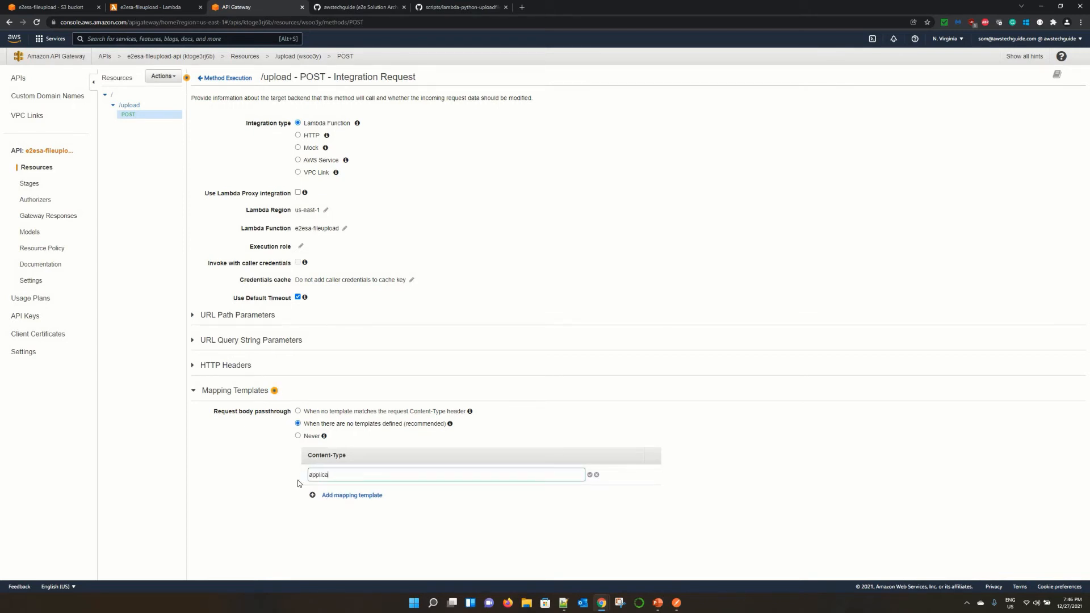
pyautogui.write('tion/json')
pyautogui.click(590, 476)
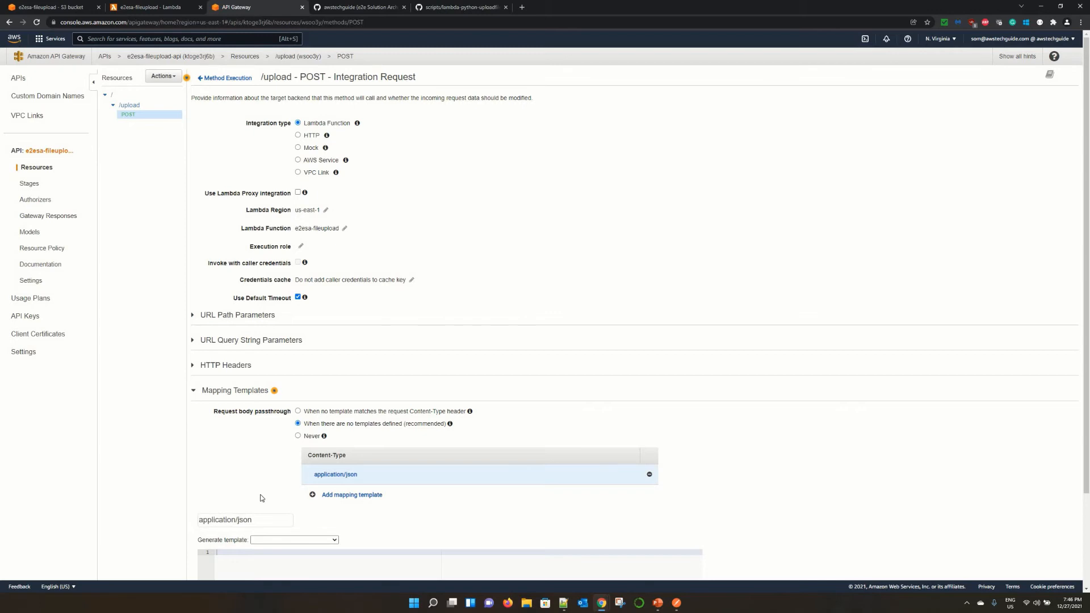
# Write the application/json mapping template as a JSON object mapping "content" to "$input.body", indent that line, and save it.
pyautogui.scroll(-2, 262, 498)
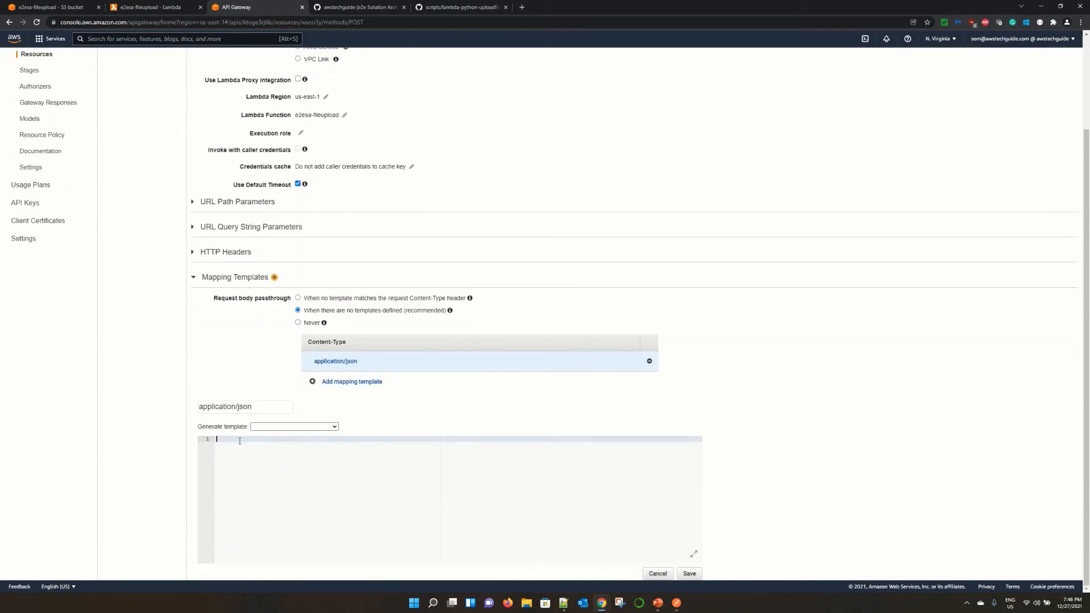
pyautogui.write('{}')
pyautogui.press('BackSpace')
pyautogui.press('BackSpace')
pyautogui.press('Return')
pyautogui.press('Return')
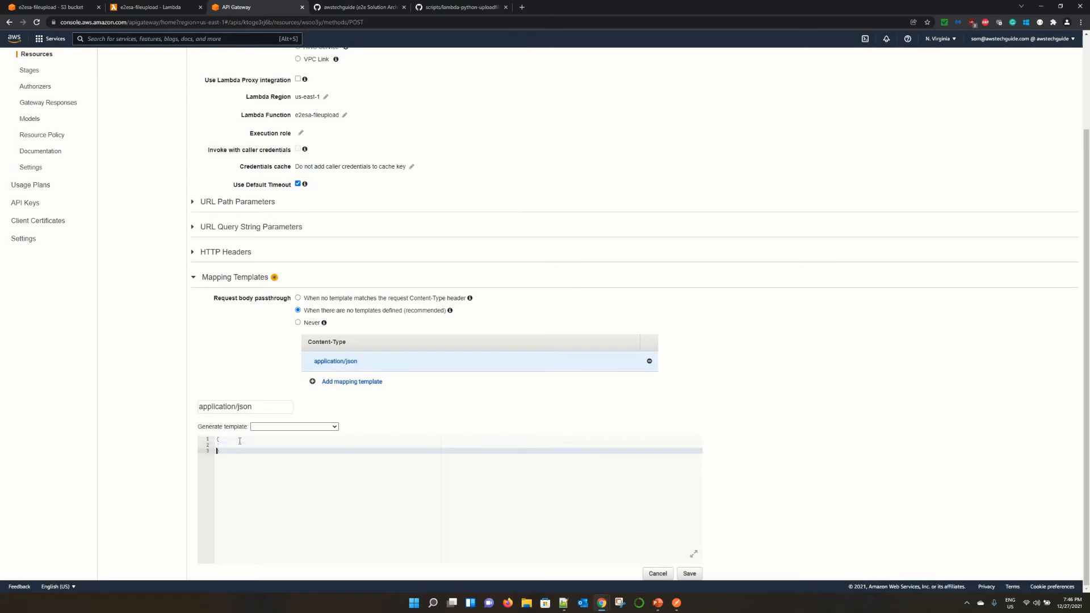
pyautogui.write('"content" : "')
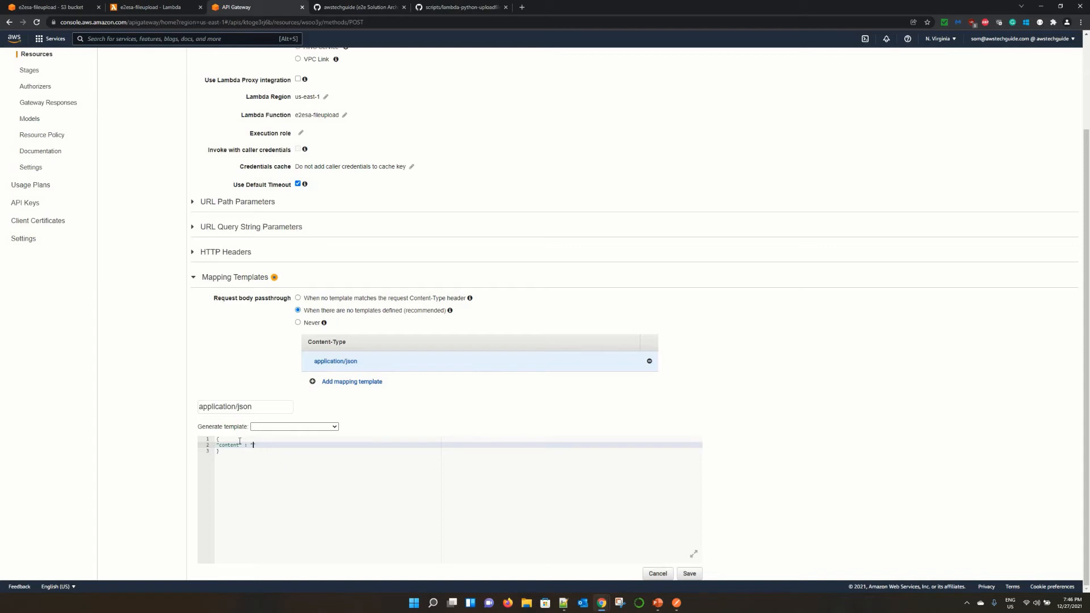
pyautogui.write('$input.body"')
pyautogui.doubleClick(229, 445)
pyautogui.press('Home')
pyautogui.doubleClick(222, 446)
pyautogui.click(346, 461)
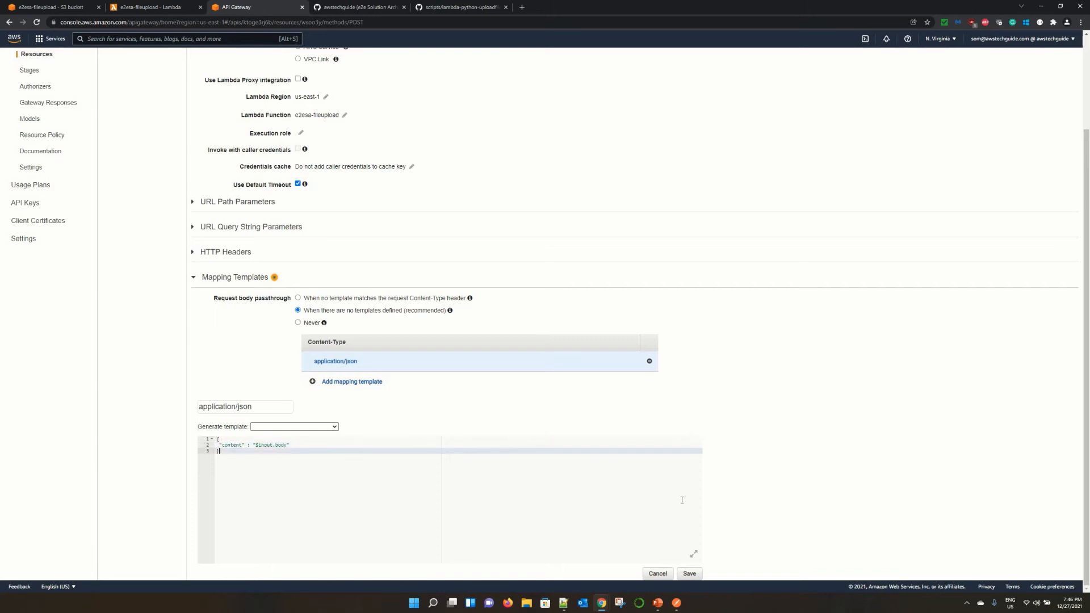
pyautogui.click(688, 575)
# Compare the "content" key read by the Lambda code with the key and $input.body value in the mapping template.
pyautogui.click(147, 6)
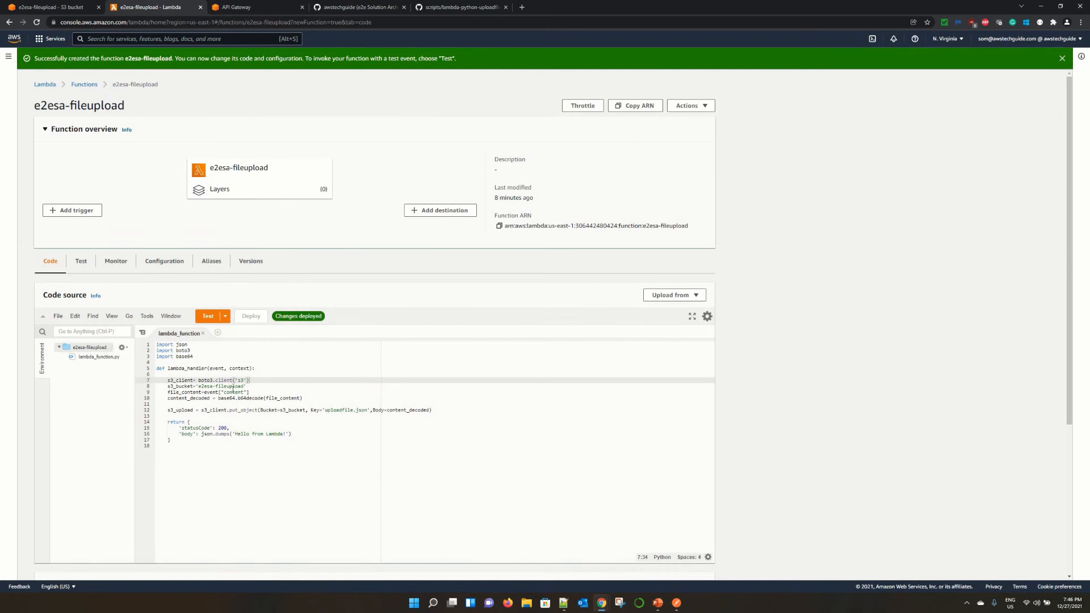
pyautogui.doubleClick(234, 391)
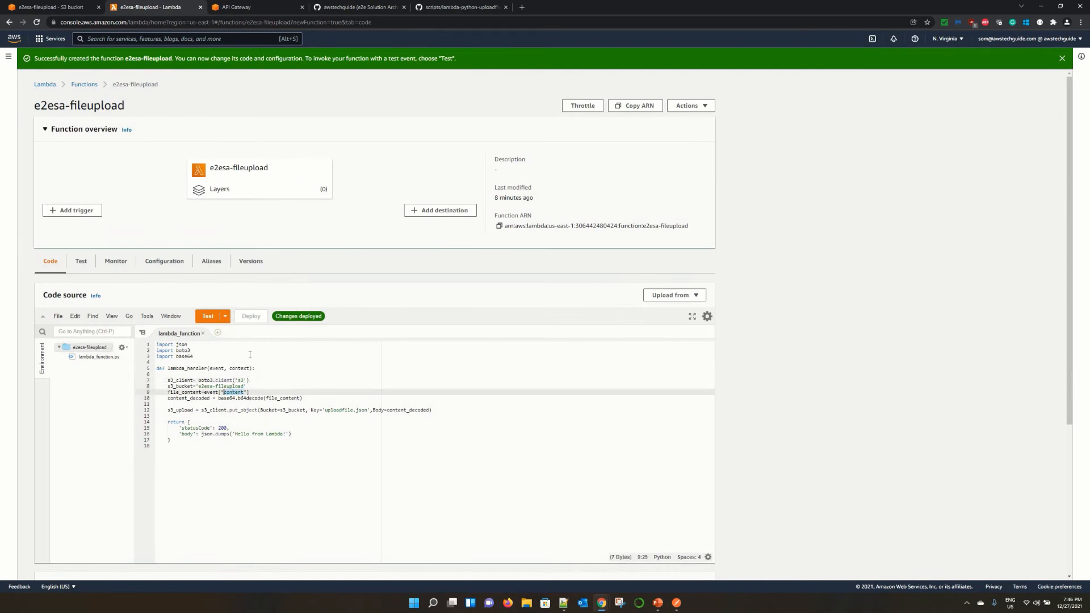
pyautogui.click(278, 8)
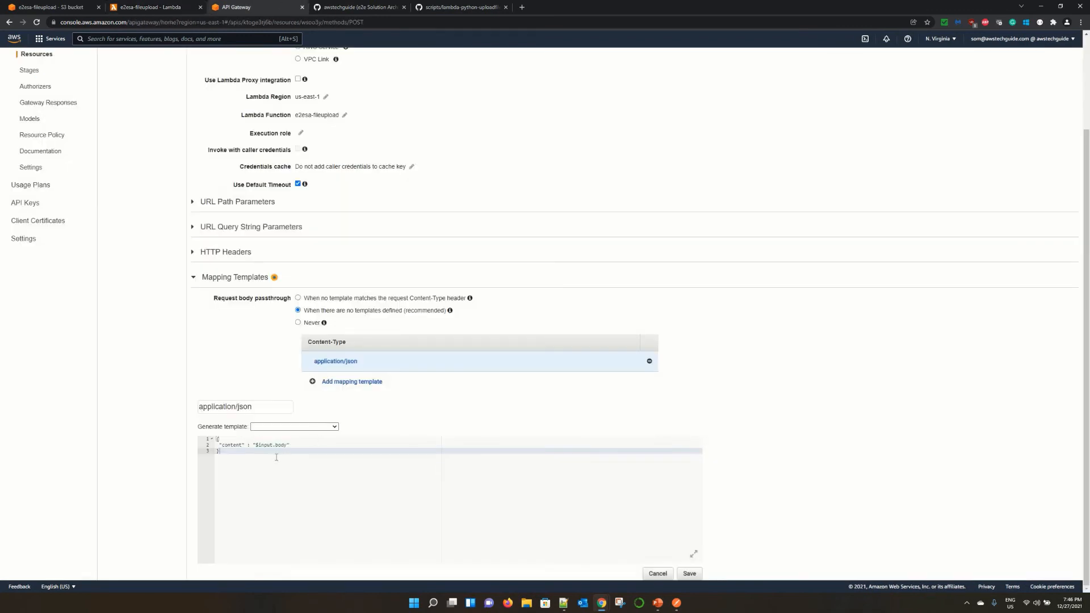
pyautogui.doubleClick(233, 446)
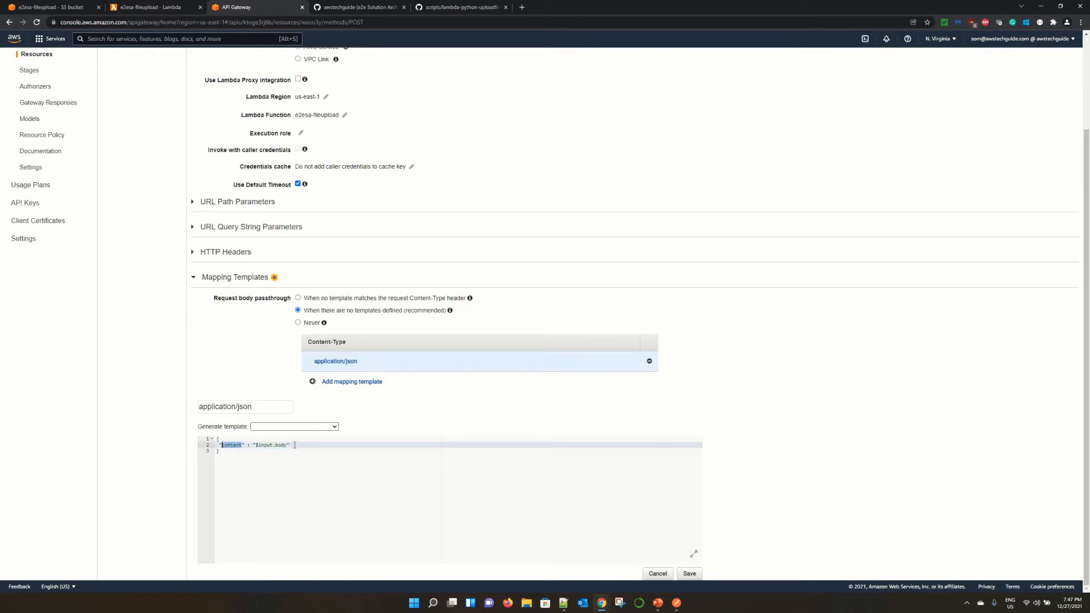
pyautogui.moveTo(290, 446); pyautogui.dragTo(256, 445)
pyautogui.click(448, 477)
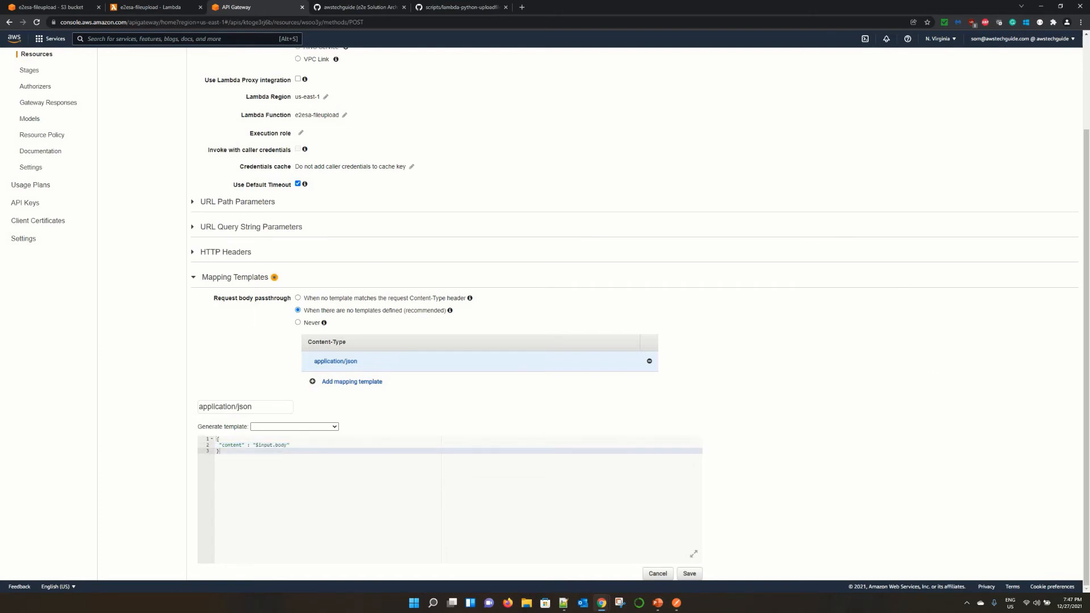
# Add application/json as a binary media type in the API's own settings and save the changes.
pyautogui.scroll(3, 99, 212)
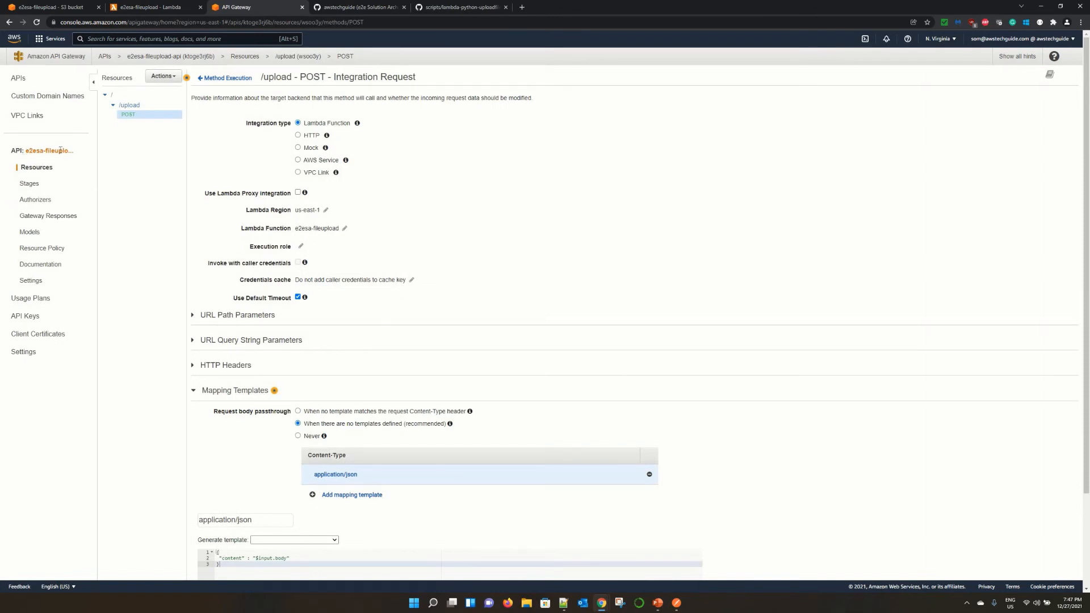
pyautogui.click(28, 284)
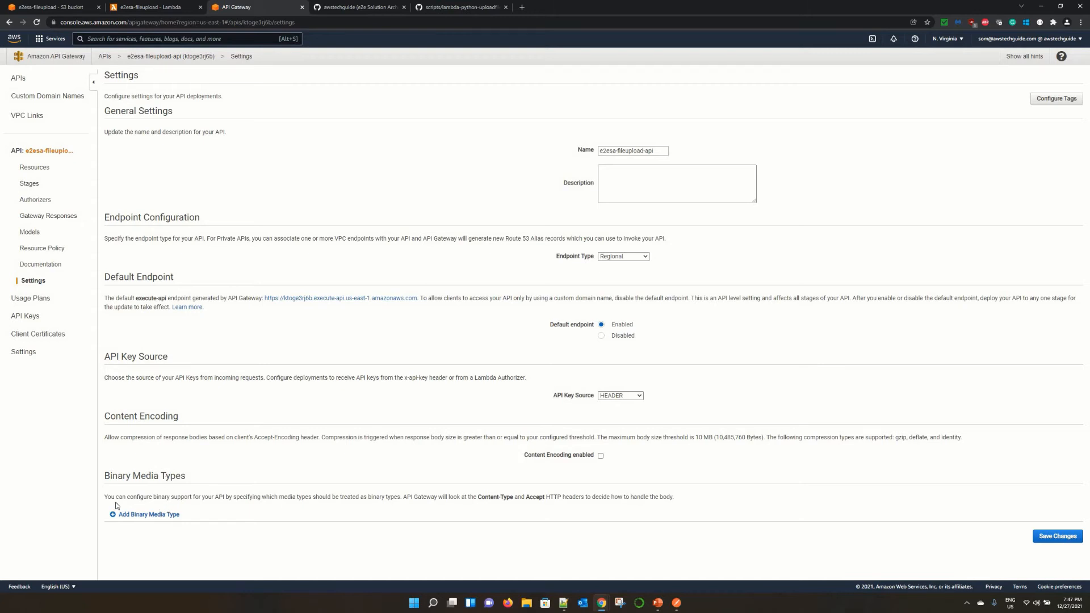
pyautogui.moveTo(108, 497); pyautogui.dragTo(400, 501)
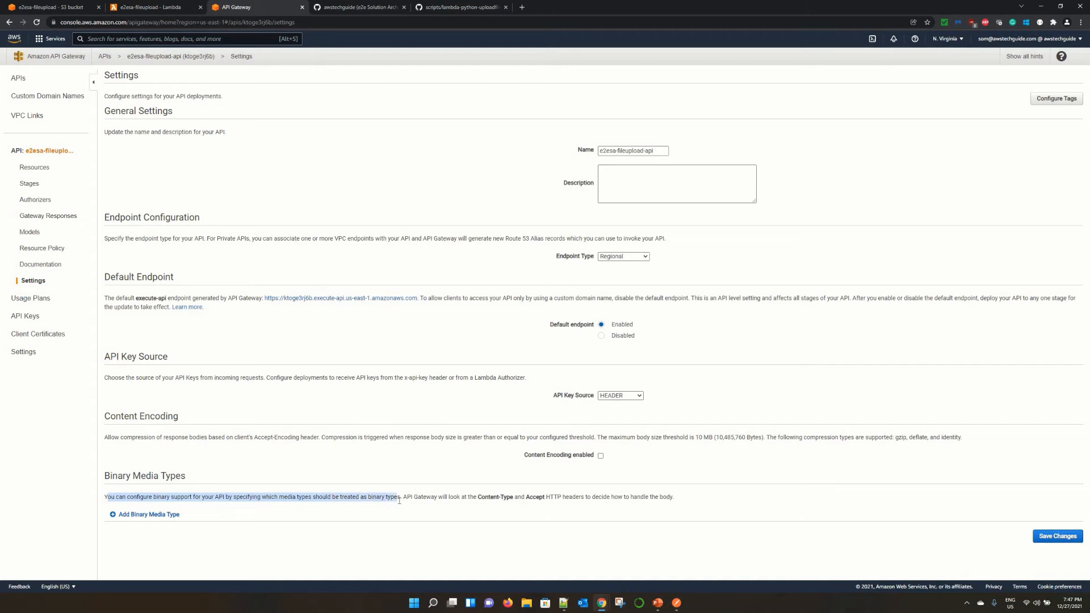
pyautogui.click(121, 529)
pyautogui.click(145, 517)
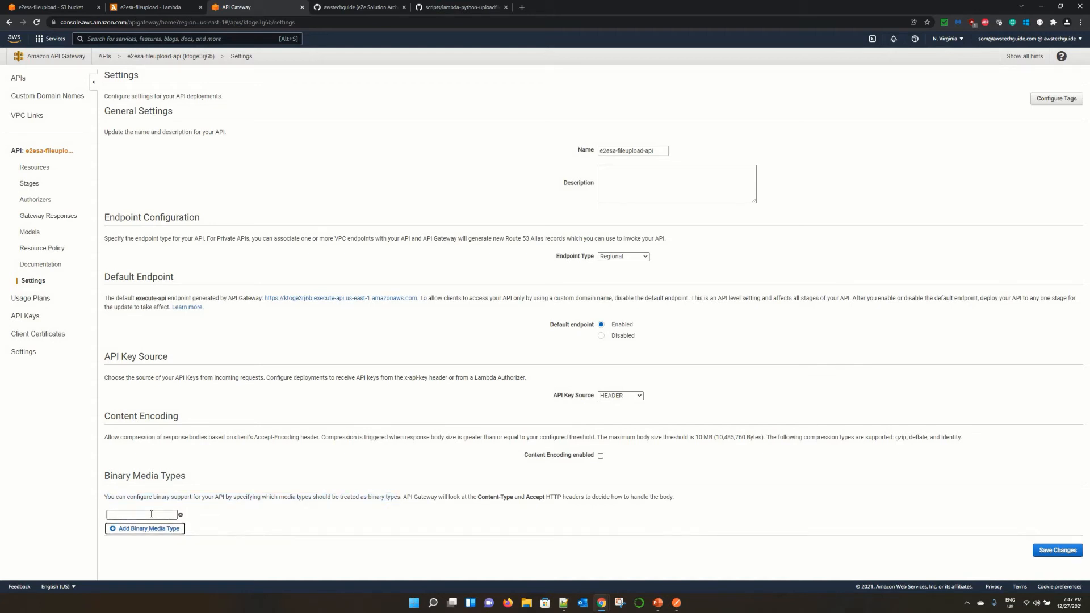
pyautogui.write('application/json')
pyautogui.click(207, 519)
pyautogui.click(1055, 554)
# Deploy the API from its resources to a new stage named dev.
pyautogui.click(34, 168)
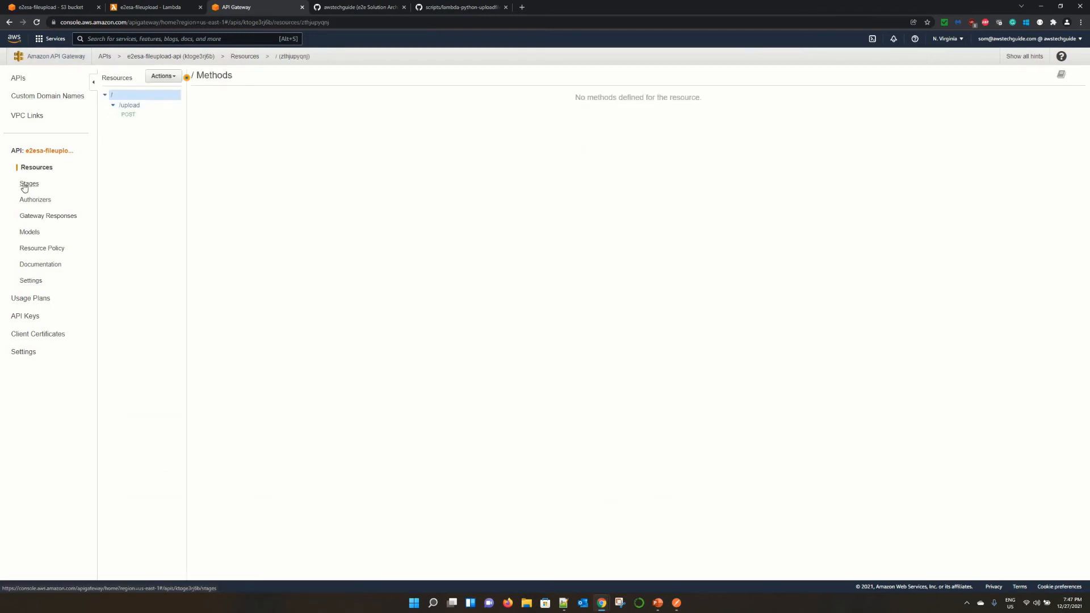
pyautogui.click(172, 79)
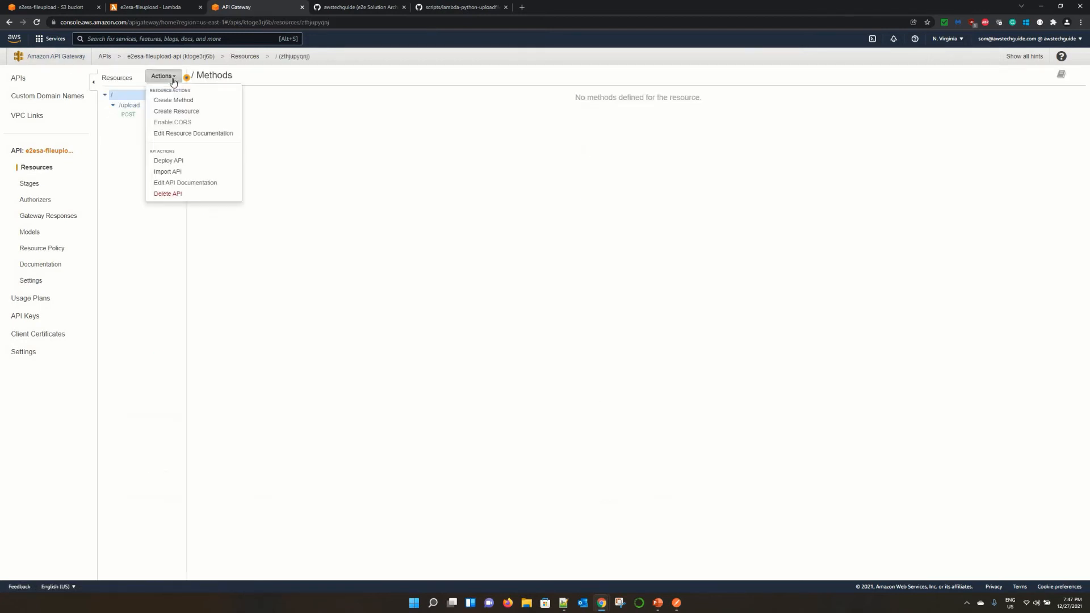
pyautogui.click(169, 162)
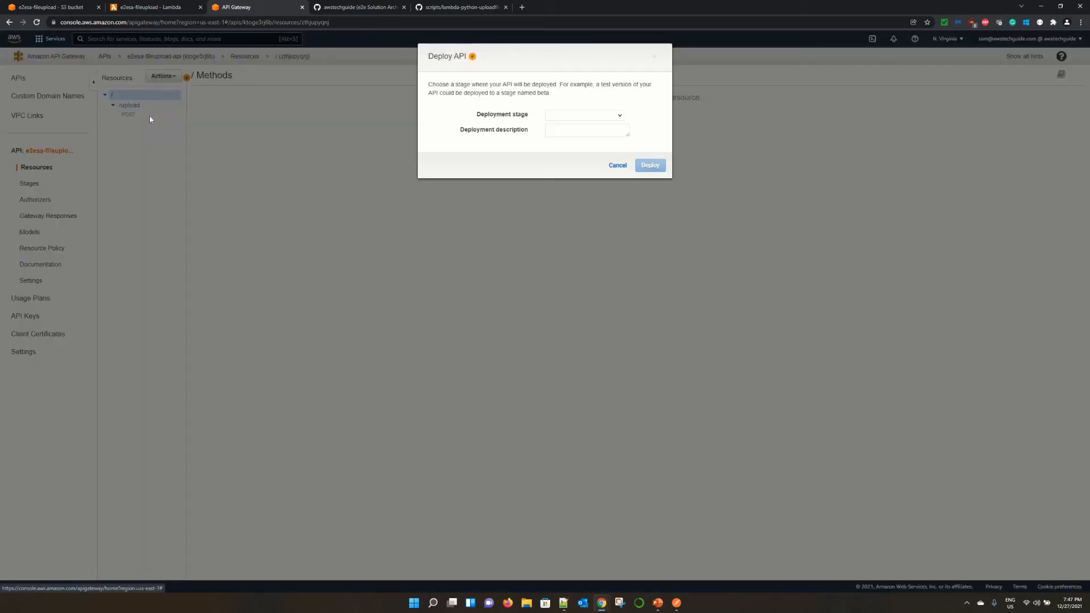
pyautogui.click(585, 117)
pyautogui.click(564, 141)
pyautogui.click(568, 129)
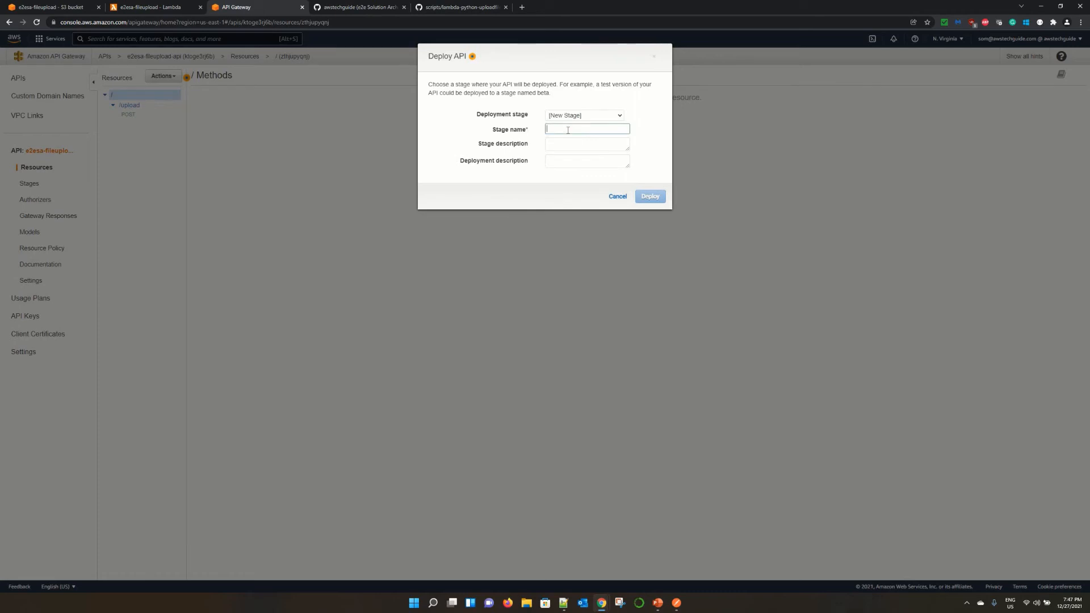
pyautogui.write('dev')
pyautogui.click(651, 197)
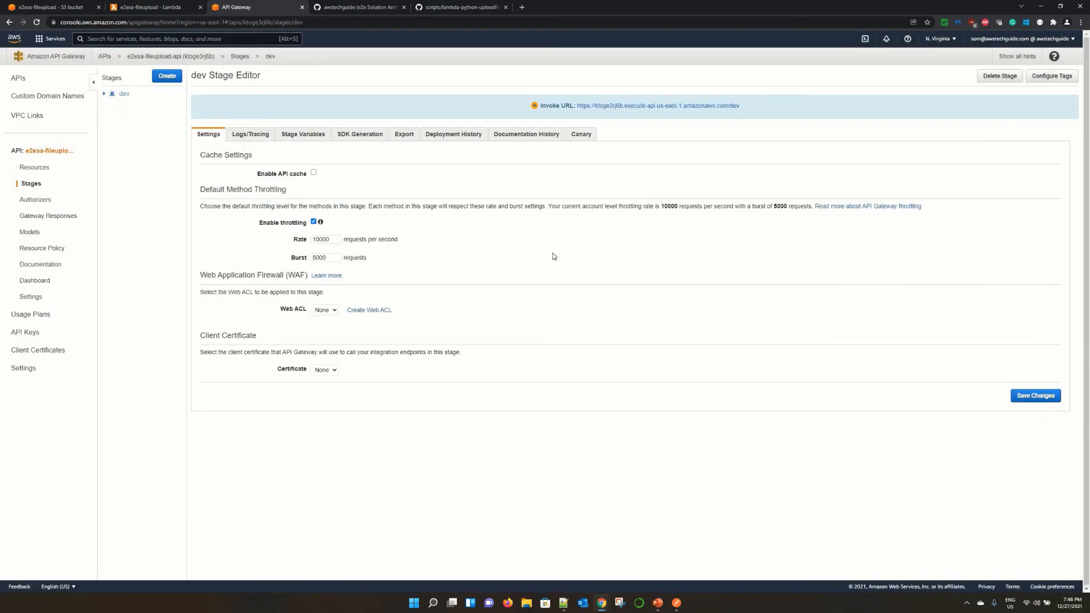
# Copy the invoke URL of the /upload POST method in the dev stage.
pyautogui.click(107, 96)
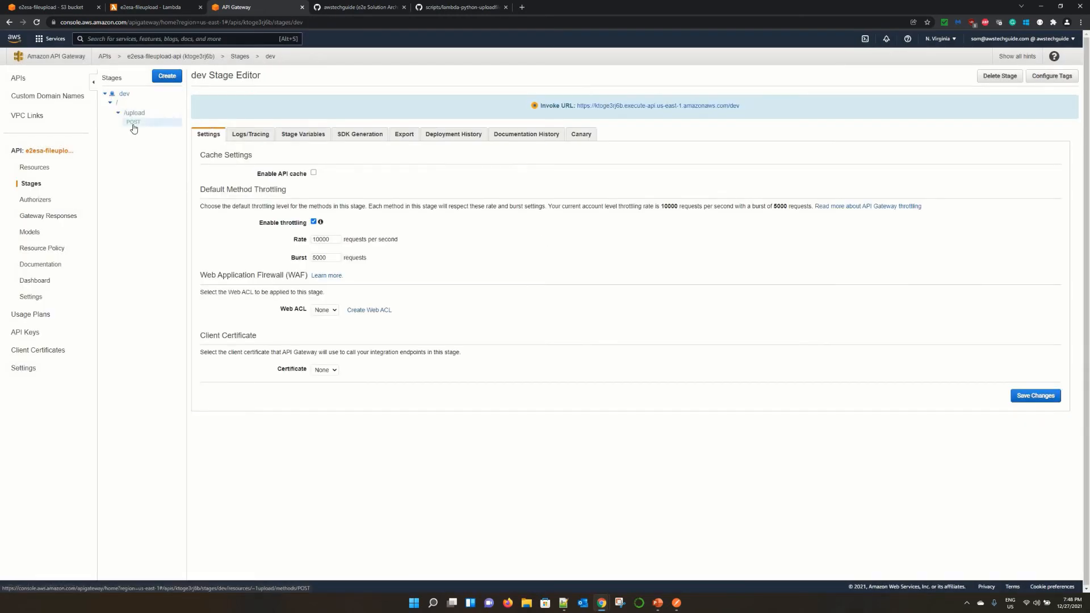
pyautogui.click(134, 125)
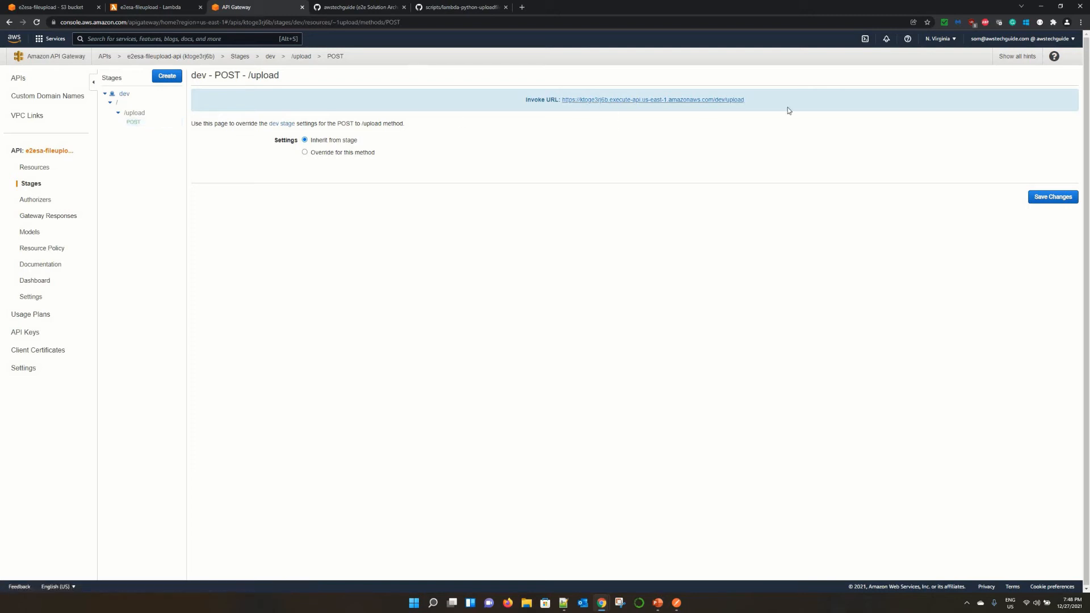
pyautogui.moveTo(746, 101); pyautogui.dragTo(562, 103)
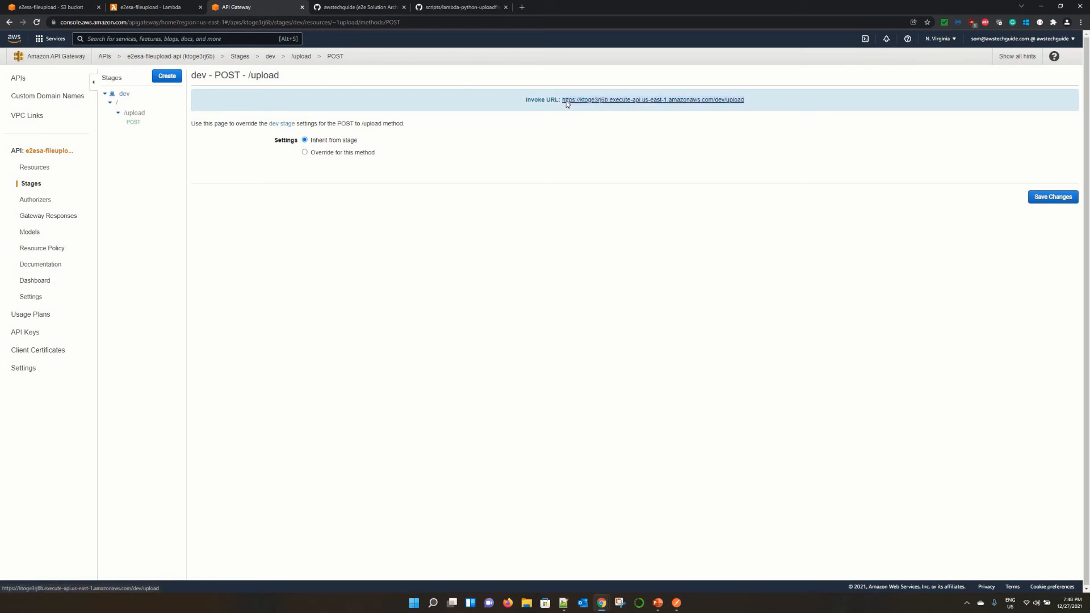
pyautogui.rightClick(566, 104)
pyautogui.click(585, 170)
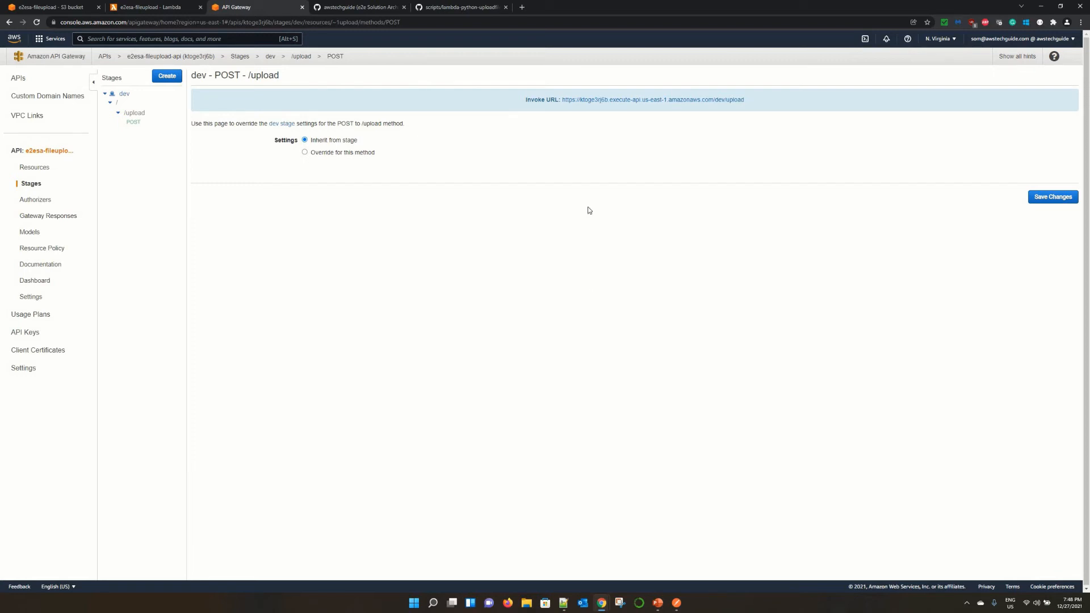
# Switch to Postman, paste the copied invoke URL as the request URL, and set the method to POST.
pyautogui.click(677, 604)
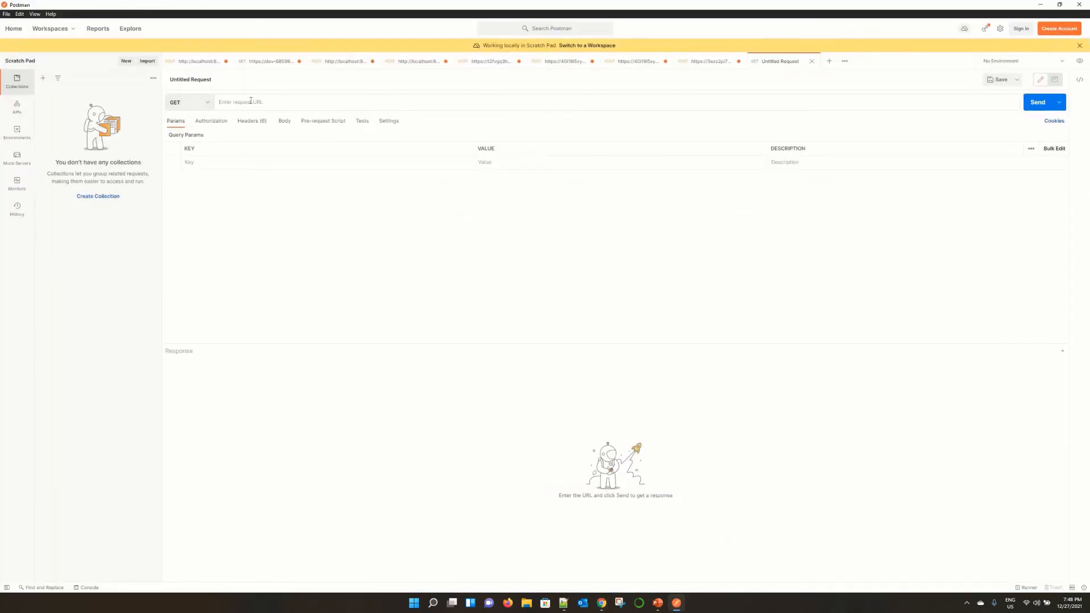
pyautogui.click(251, 100)
pyautogui.hotkey('ctrl', 'v')
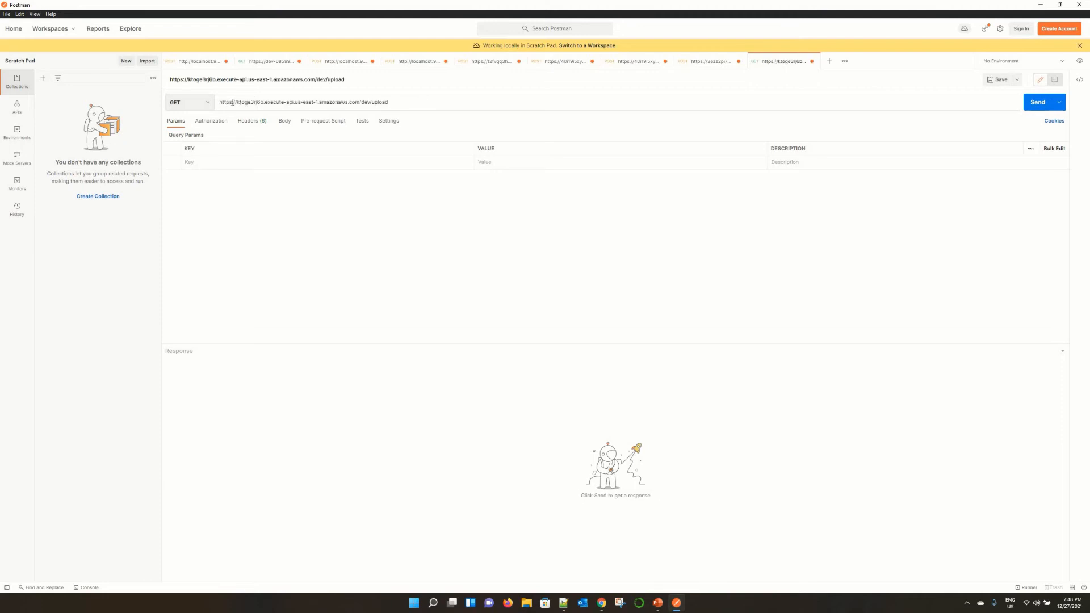
pyautogui.click(205, 104)
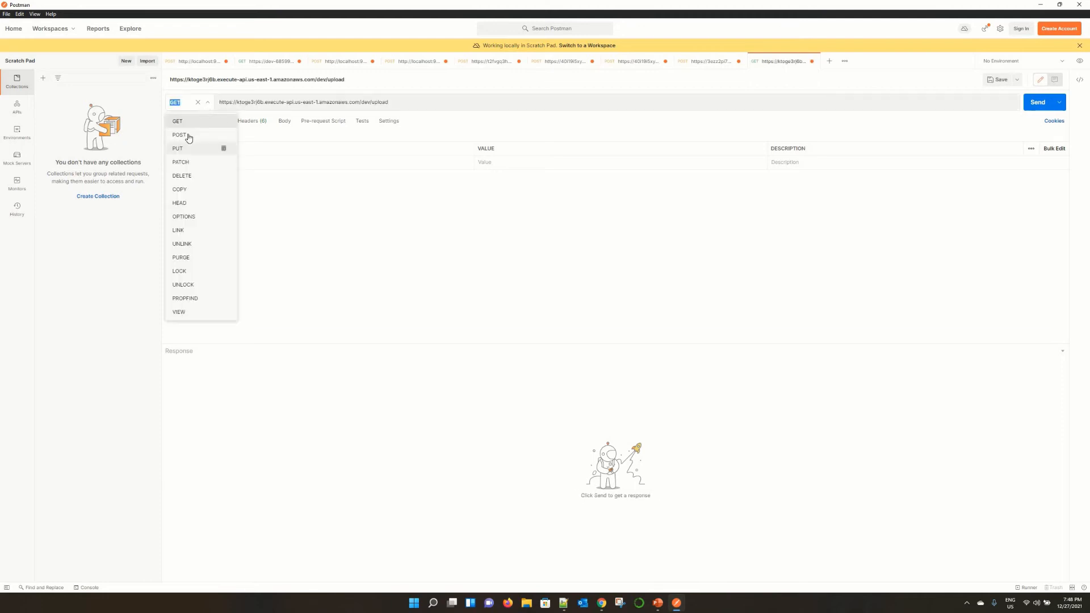
pyautogui.click(189, 137)
# Add a Content-Length request header with the value application/json.
pyautogui.click(247, 123)
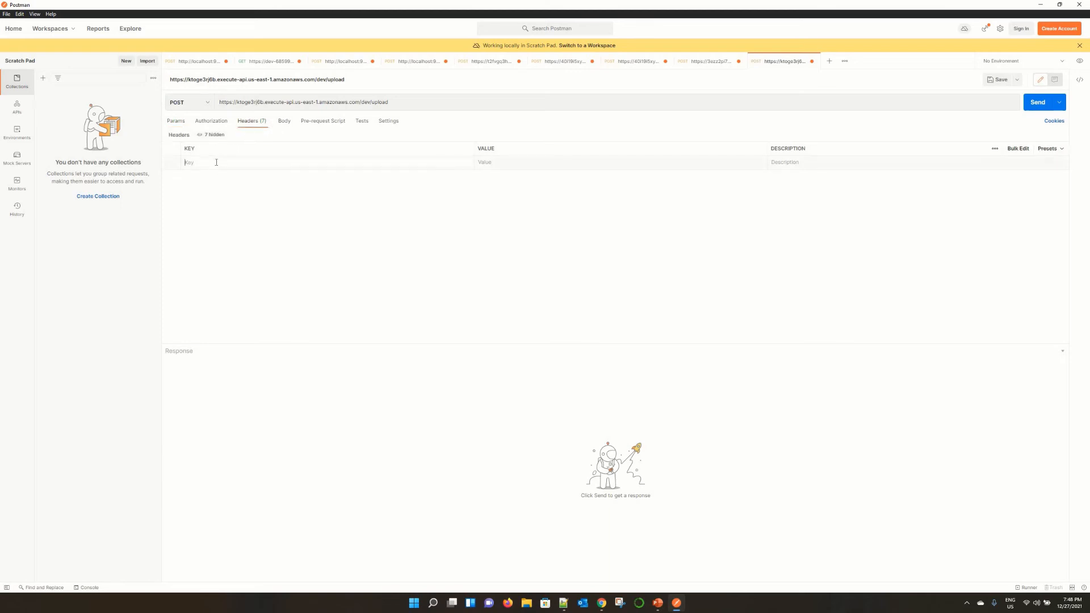
pyautogui.write('ontent')
pyautogui.click(214, 213)
pyautogui.write('app')
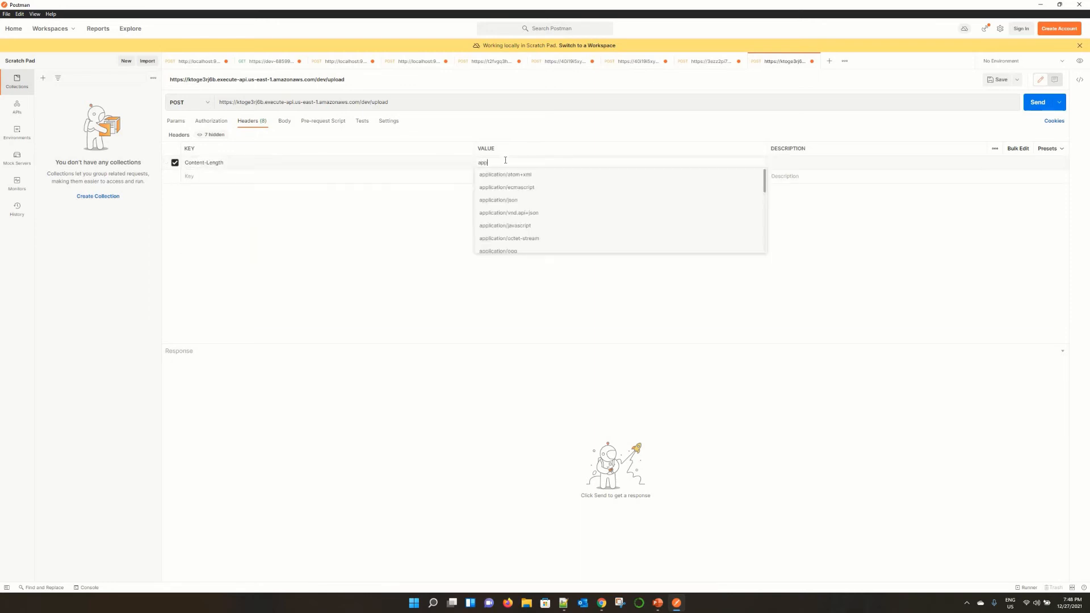
pyautogui.write('lication/js')
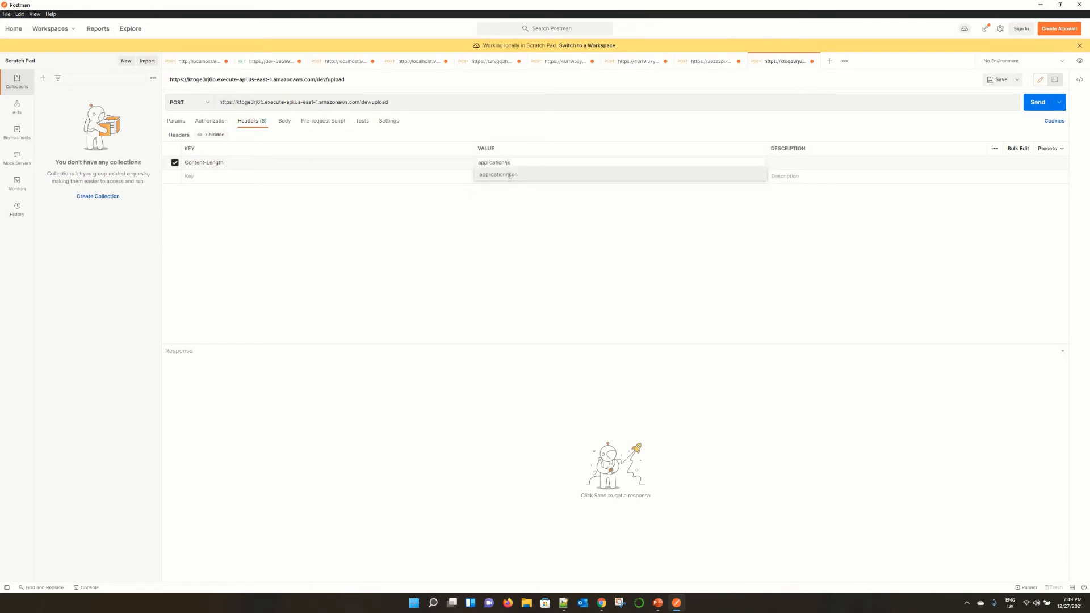
pyautogui.click(510, 176)
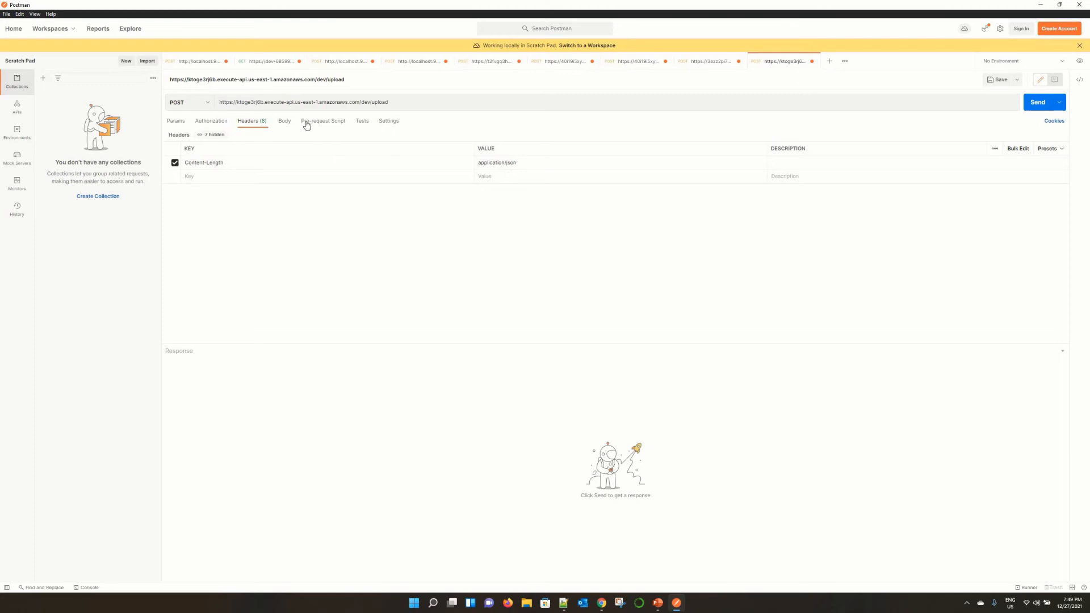
# Set the request body to binary and attach the file test_s3.json.
pyautogui.click(284, 122)
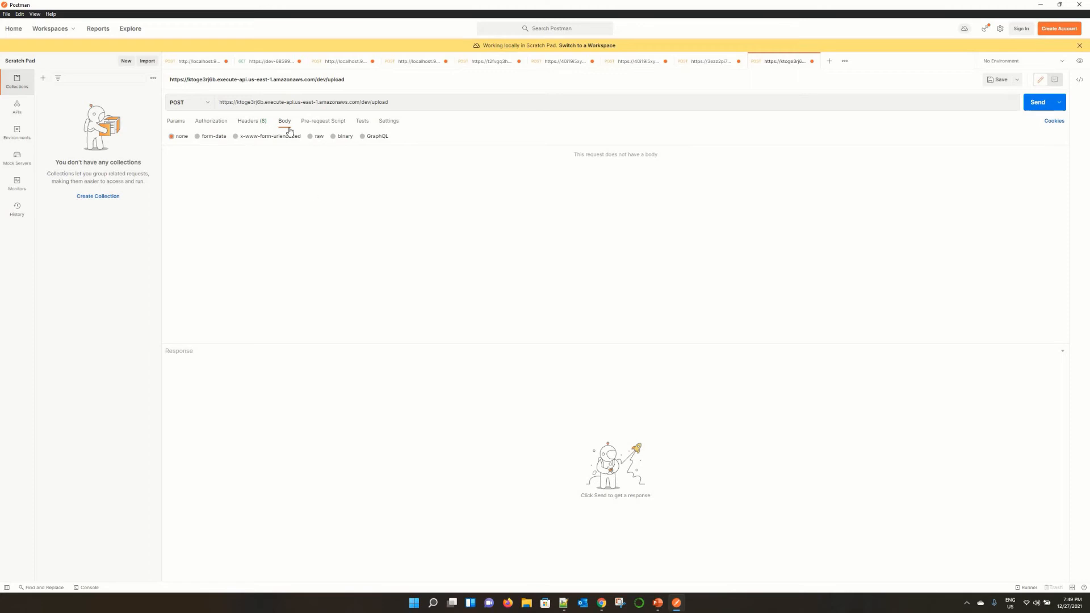
pyautogui.click(337, 137)
pyautogui.click(183, 153)
# Review the contents of test_s3.json in Notepad++ and return to Postman.
pyautogui.moveTo(564, 604)
pyautogui.click(620, 564)
pyautogui.click(161, 156)
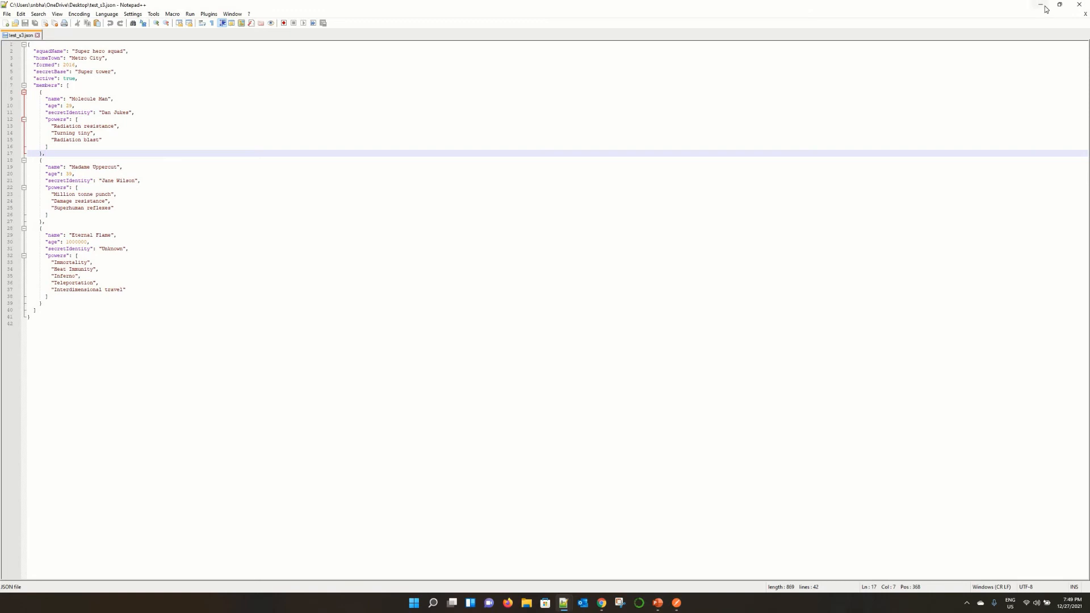
pyautogui.hotkey('alt', 'Tab')
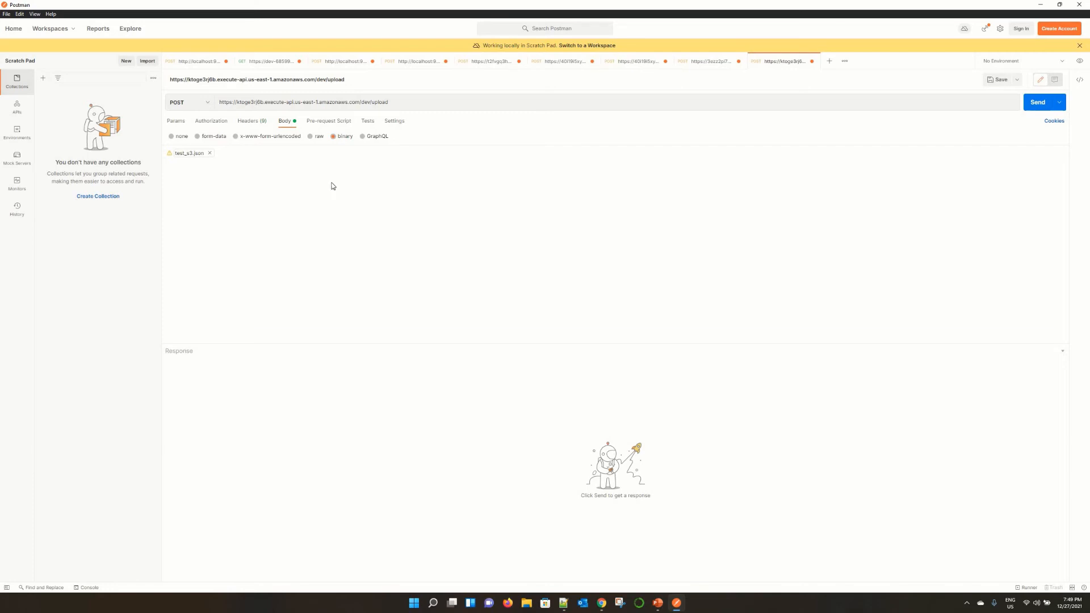
# Switch to the browser and refresh the e2esa-fileupload S3 bucket to check its objects before the upload.
pyautogui.moveTo(602, 603)
pyautogui.click(585, 578)
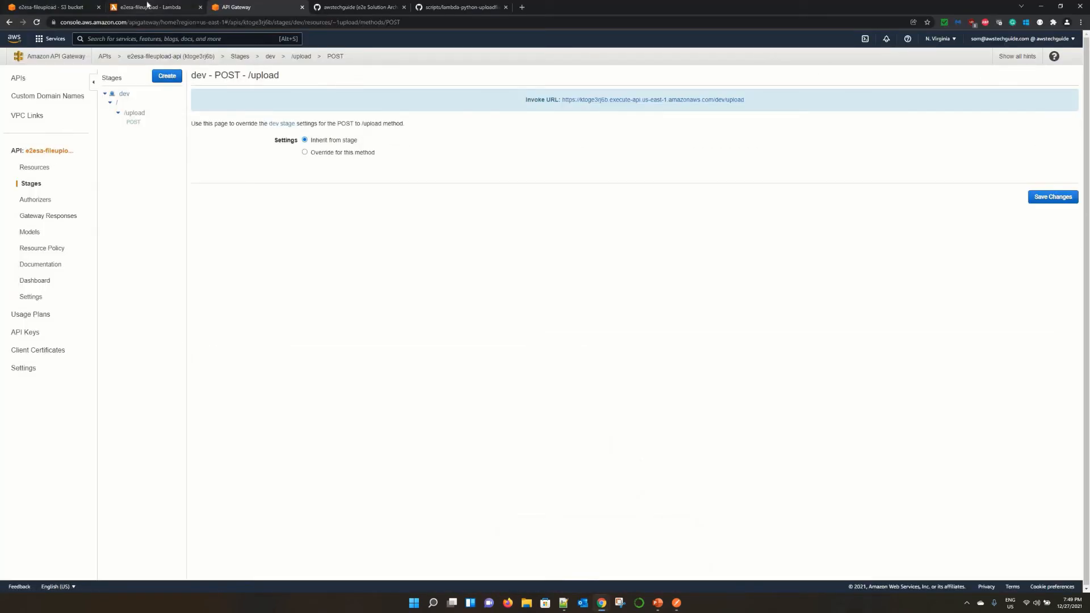
pyautogui.click(36, 22)
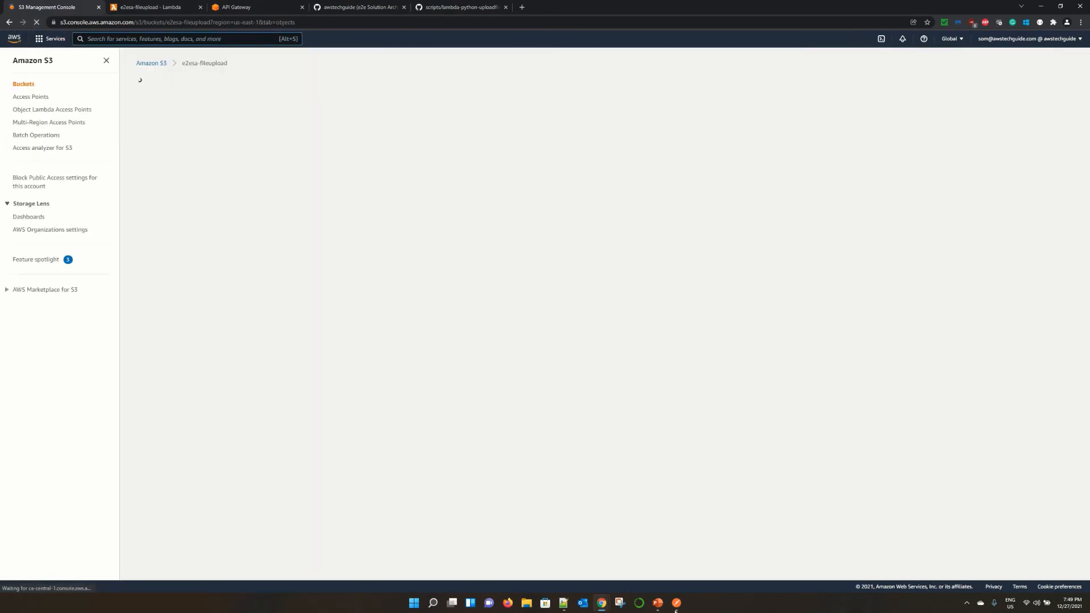
# Return to Postman and try to send the POST request with the attached JSON file.
pyautogui.hotkey('alt', 'Tab')
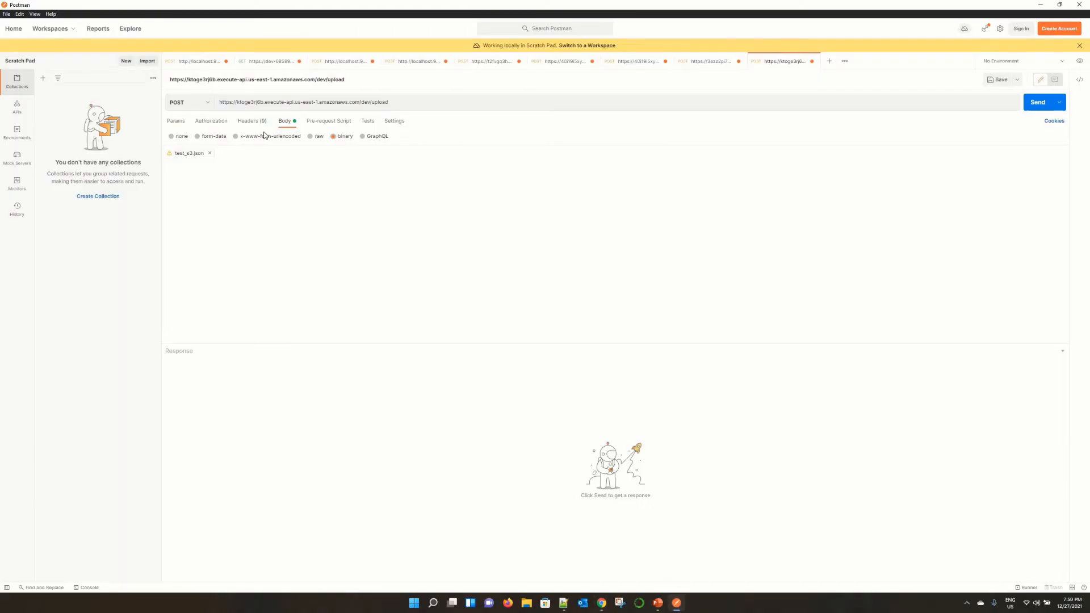
pyautogui.click(1037, 103)
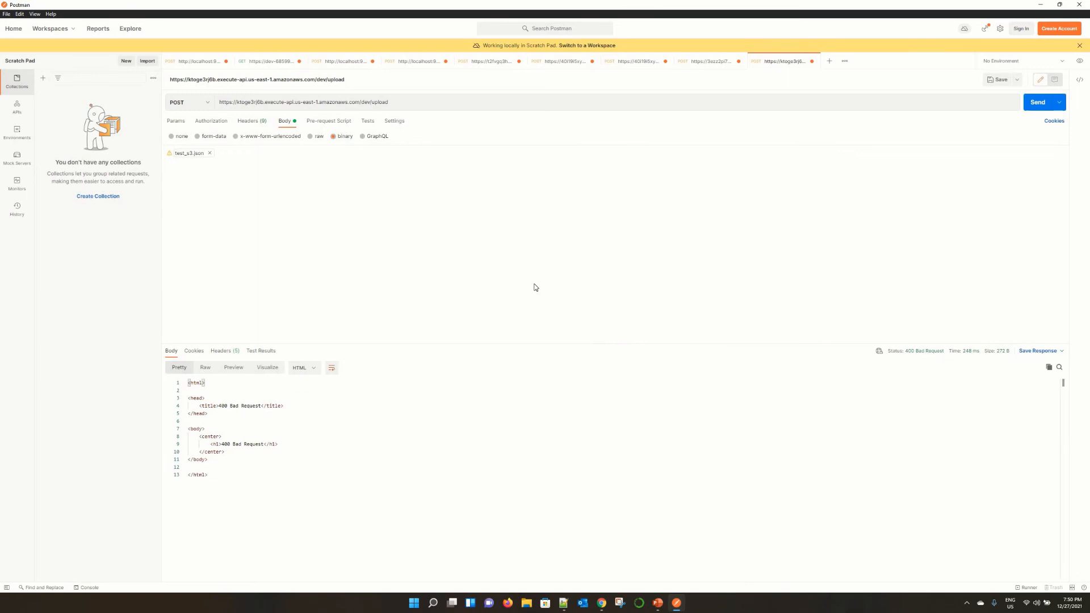
# Change the key of the application/json request header to Content-Type.
pyautogui.click(251, 121)
pyautogui.doubleClick(214, 163)
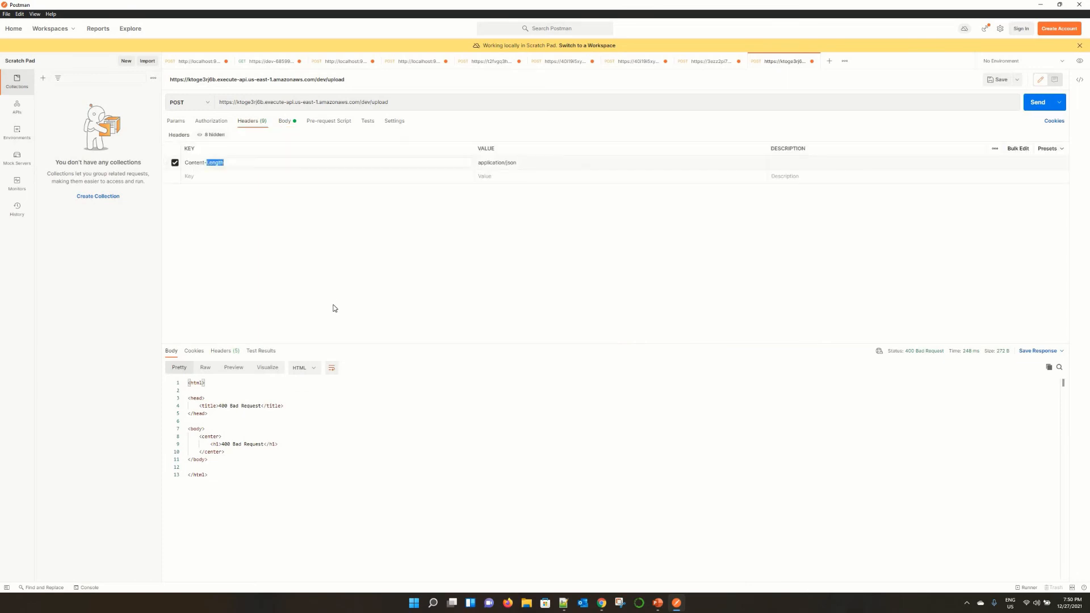
pyautogui.press('BackSpace')
pyautogui.press('BackSpace')
pyautogui.press('BackSpace')
pyautogui.press('BackSpace')
pyautogui.press('BackSpace')
pyautogui.press('BackSpace')
pyautogui.press('BackSpace')
pyautogui.press('BackSpace')
pyautogui.press('BackSpace')
pyautogui.write('Content')
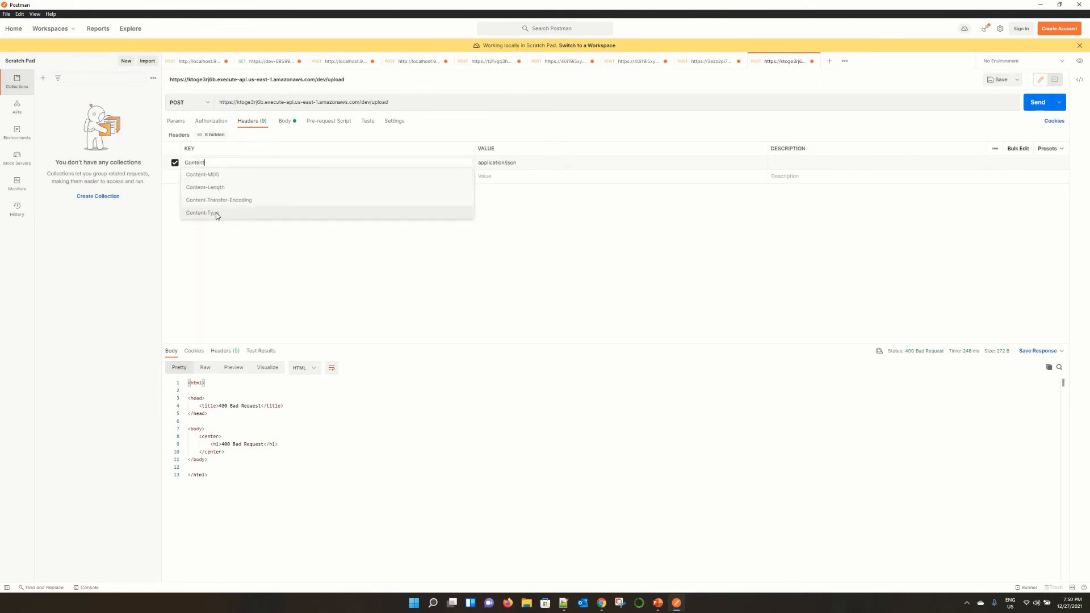
pyautogui.click(217, 212)
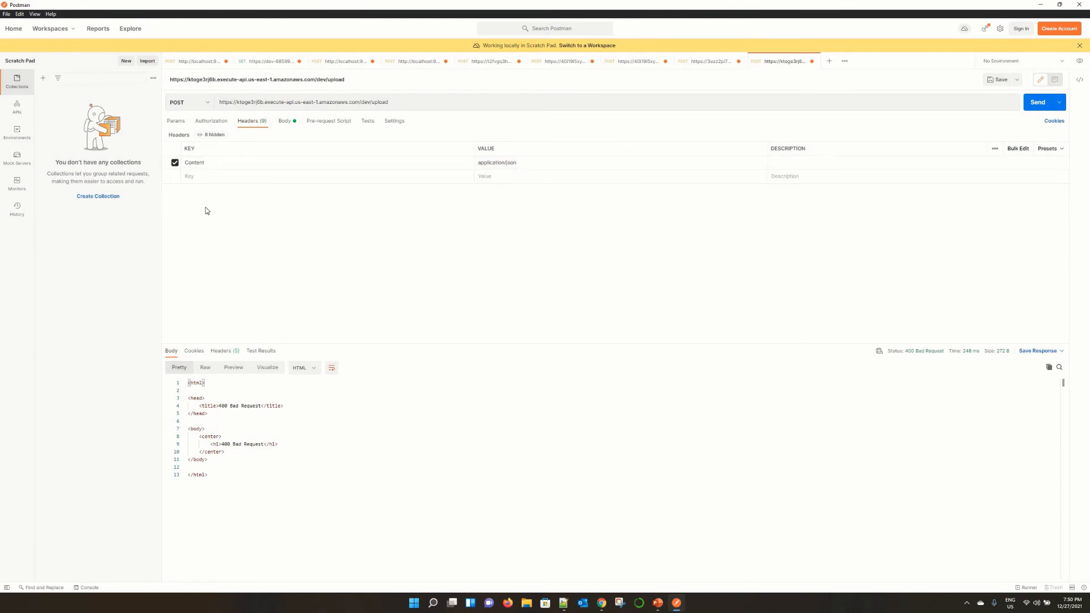
# Go back to the binary body and send the POST request with test_s3.json again.
pyautogui.click(285, 121)
pyautogui.click(1032, 106)
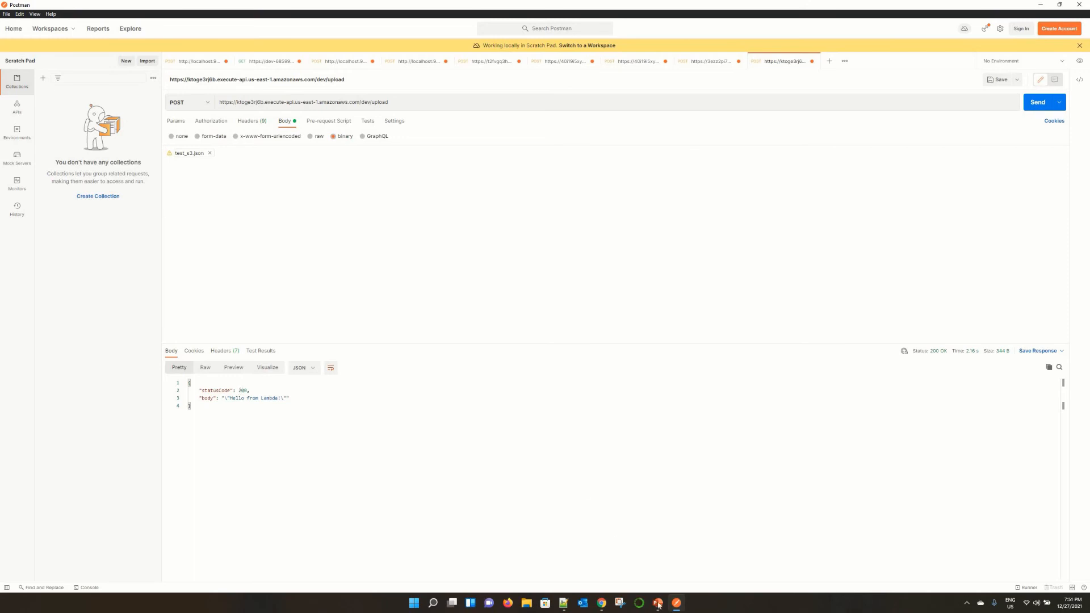
# Refresh the S3 bucket in the browser and compare the object's name with the Key in the Lambda code's put_object call.
pyautogui.click(602, 603)
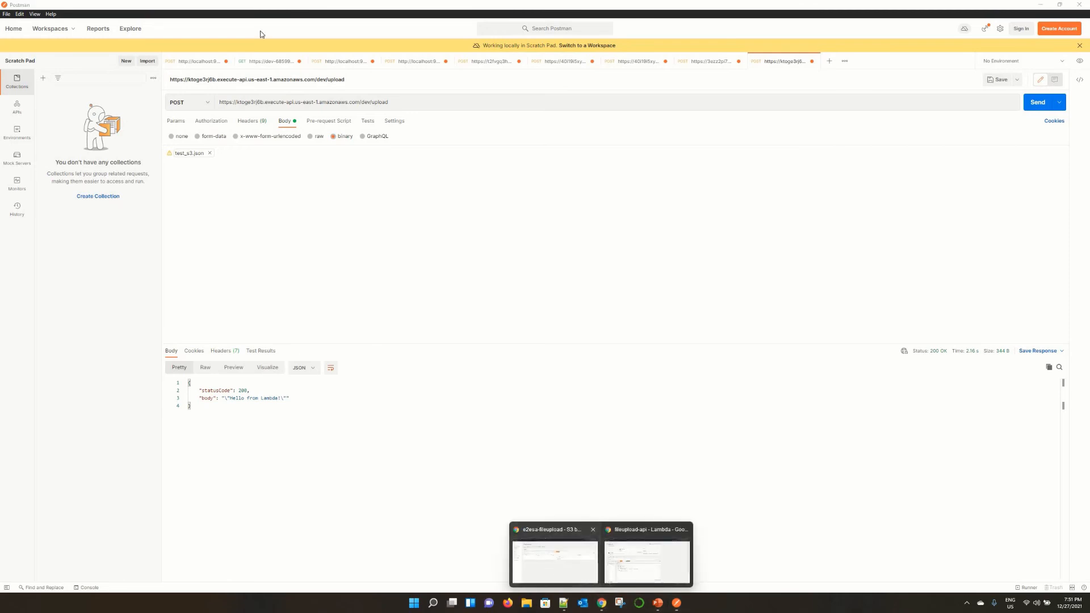
pyautogui.click(554, 553)
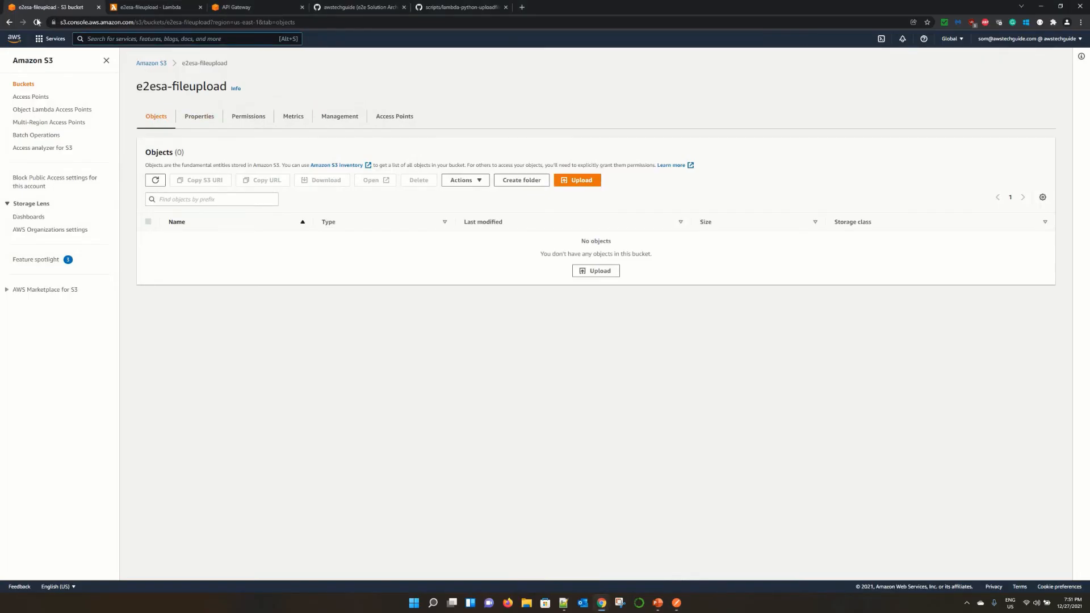
pyautogui.click(36, 23)
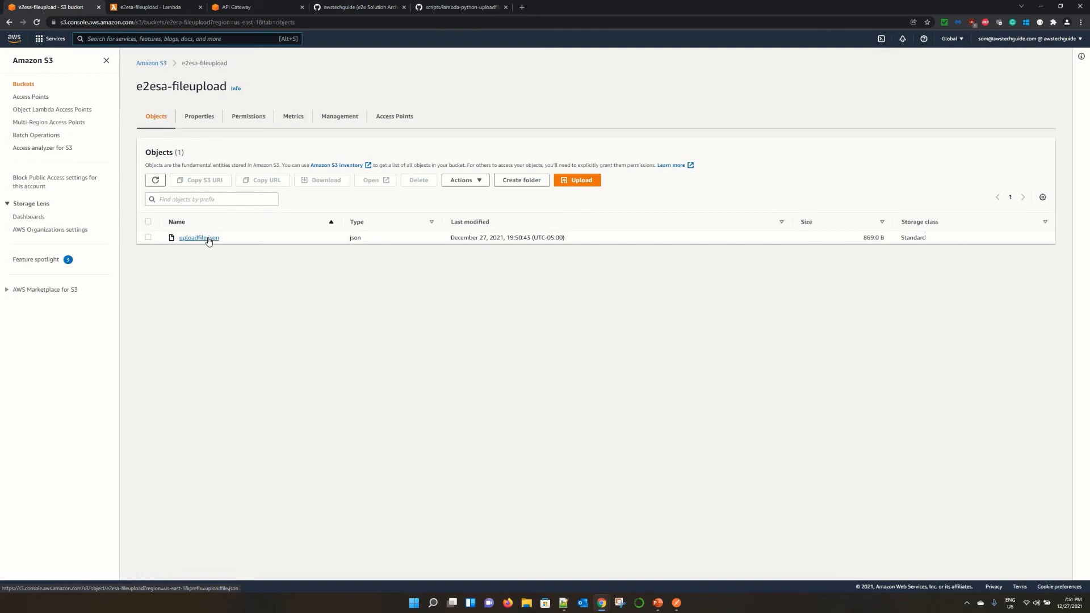
pyautogui.click(190, 6)
pyautogui.click(322, 410)
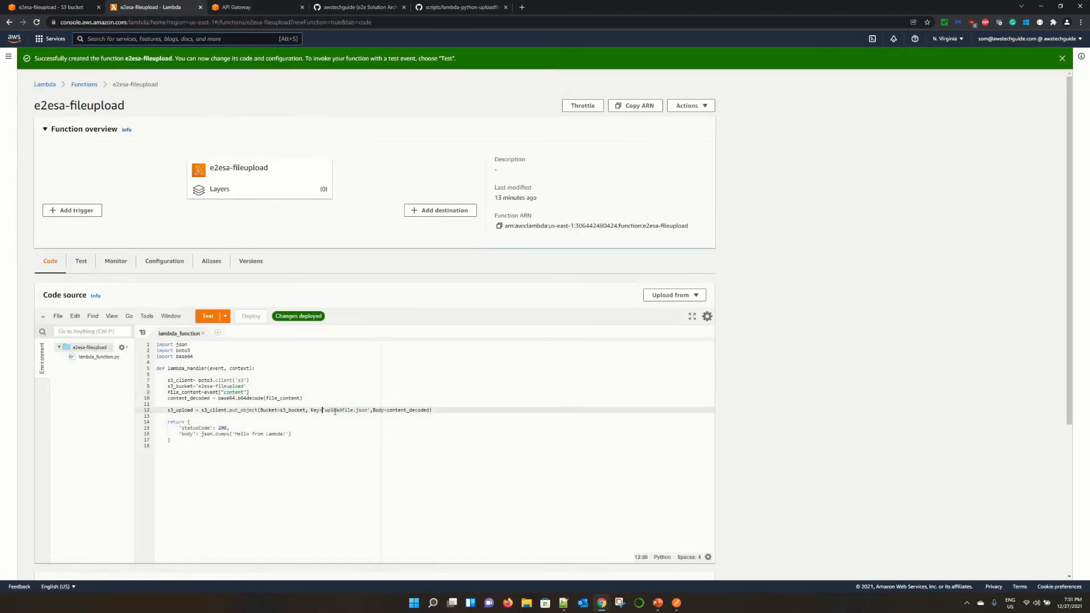
# Check the uploaded object in the S3 bucket against the put_object line of the reloaded e2esa-fileupload Lambda code.
pyautogui.hotkey('ctrl', 'Right')
pyautogui.hotkey('ctrl', 'shift', 'Left')
pyautogui.click(57, 7)
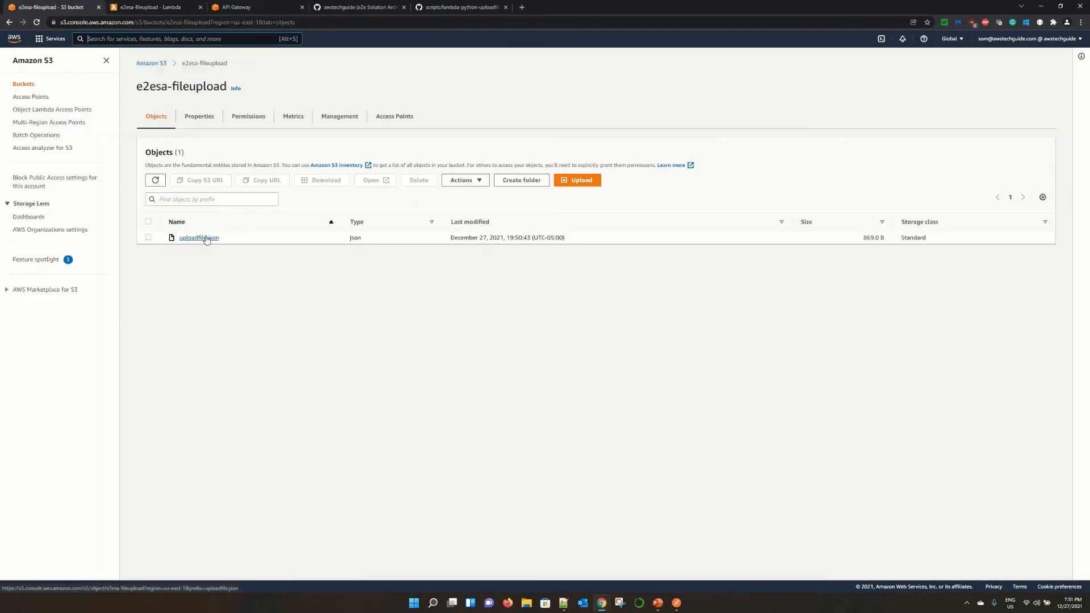
pyautogui.click(165, 6)
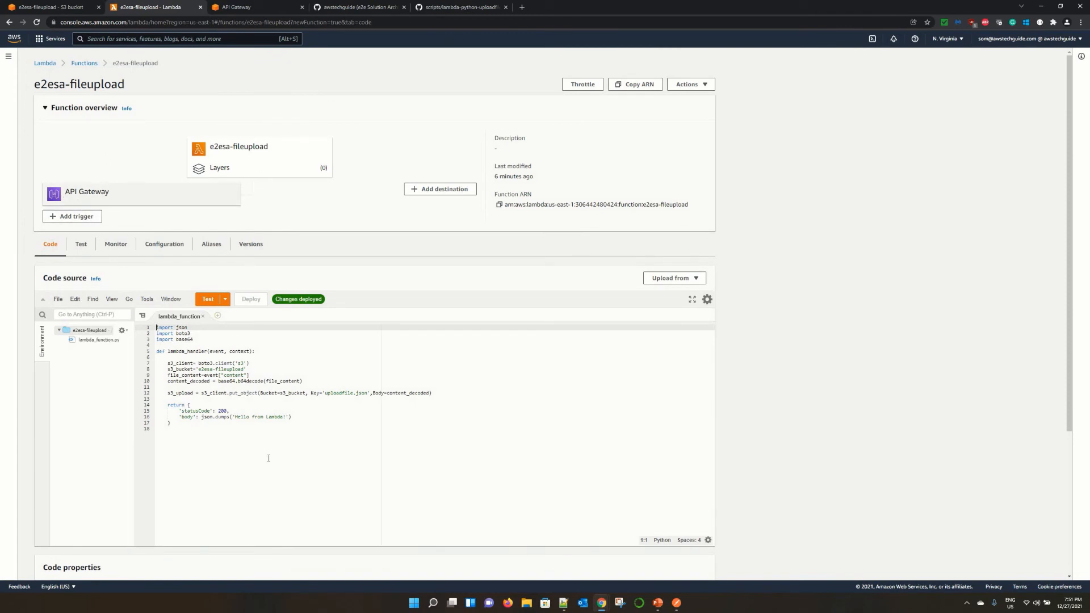
pyautogui.moveTo(203, 393); pyautogui.dragTo(446, 410)
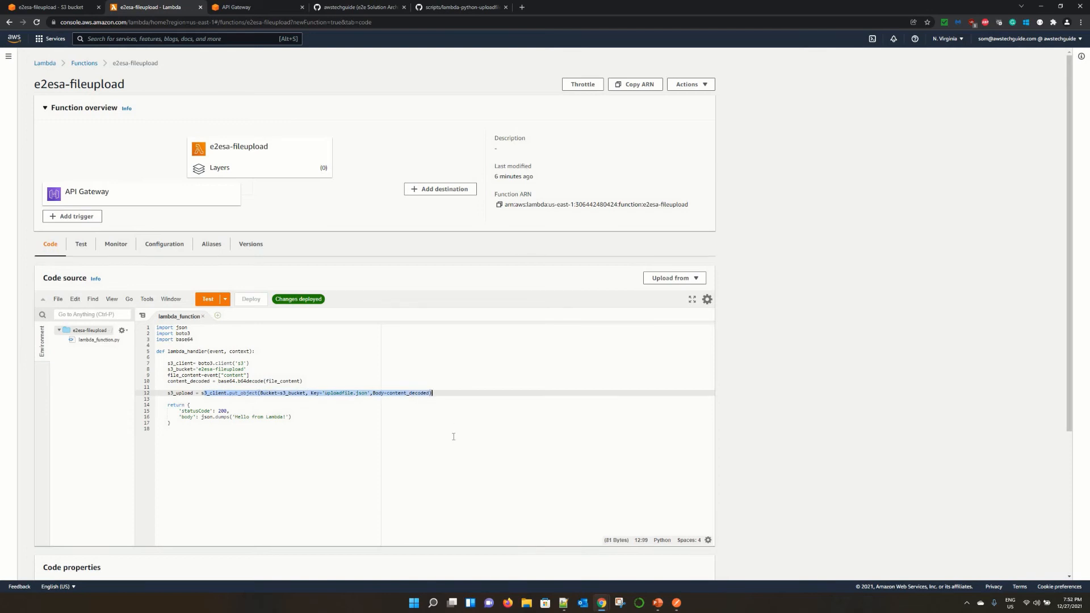
pyautogui.click(601, 458)
# Review the presentation's list of steps, then switch to Postman and examine the POST request's URL.
pyautogui.click(661, 599)
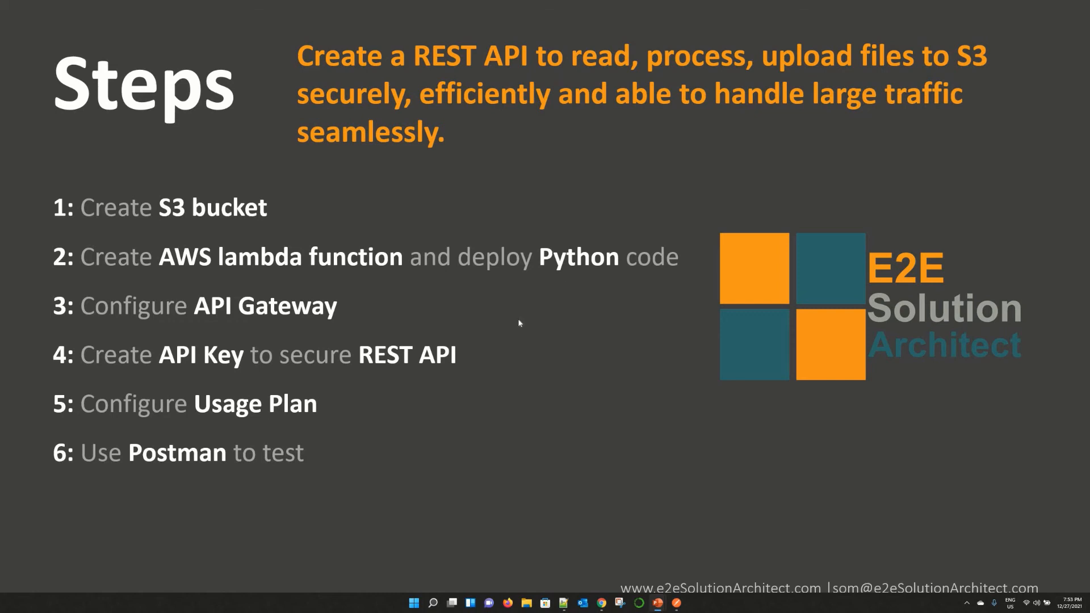
pyautogui.hotkey('alt', 'Tab')
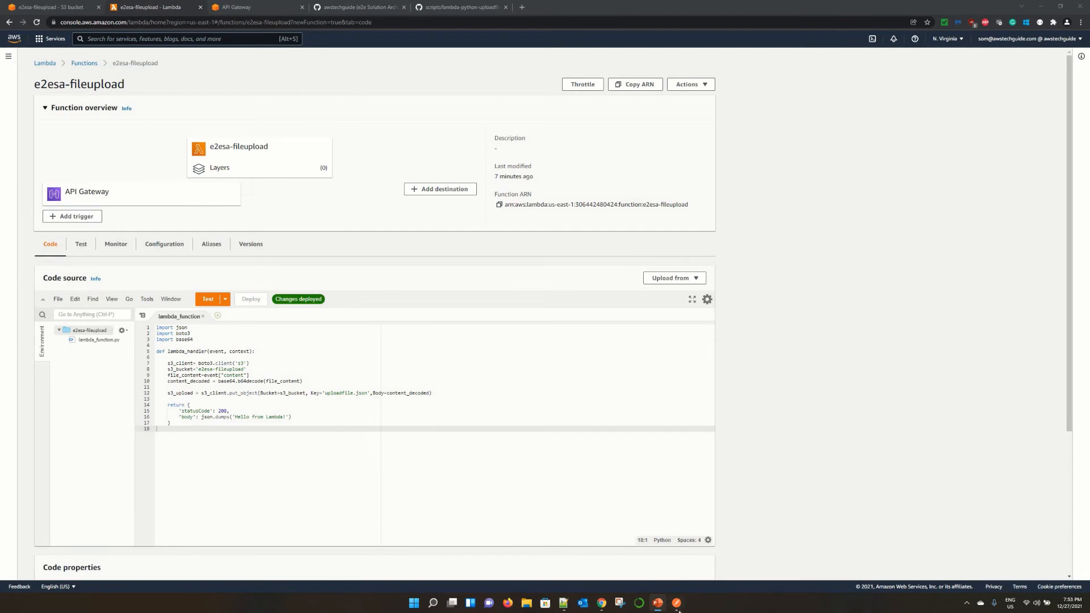
pyautogui.click(678, 607)
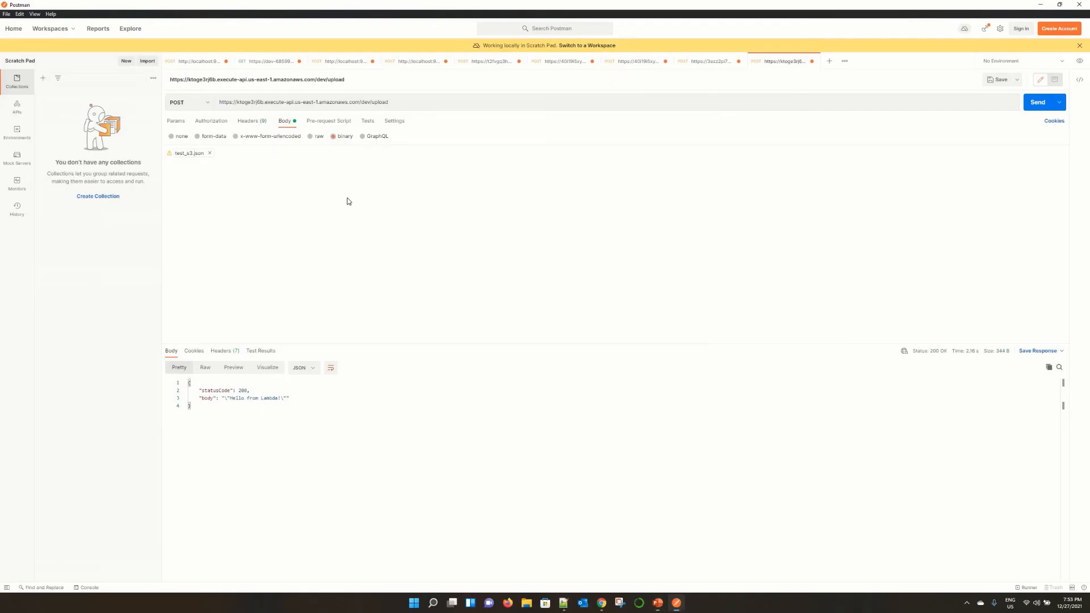
pyautogui.click(405, 103)
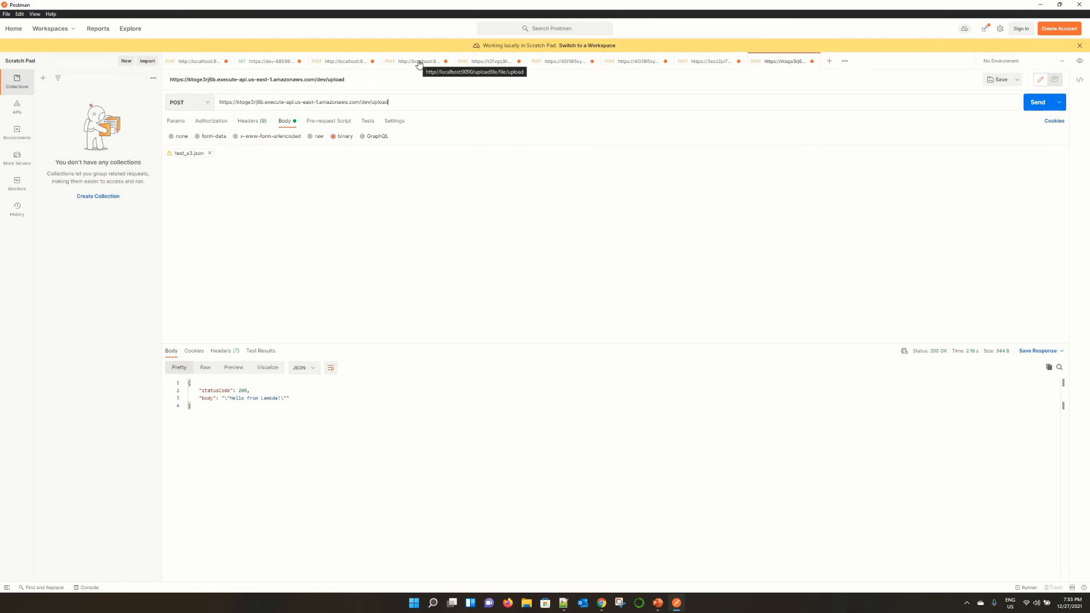
# In API Gateway in the browser, set API Key Required to true in the method request of the /upload POST method.
pyautogui.click(602, 603)
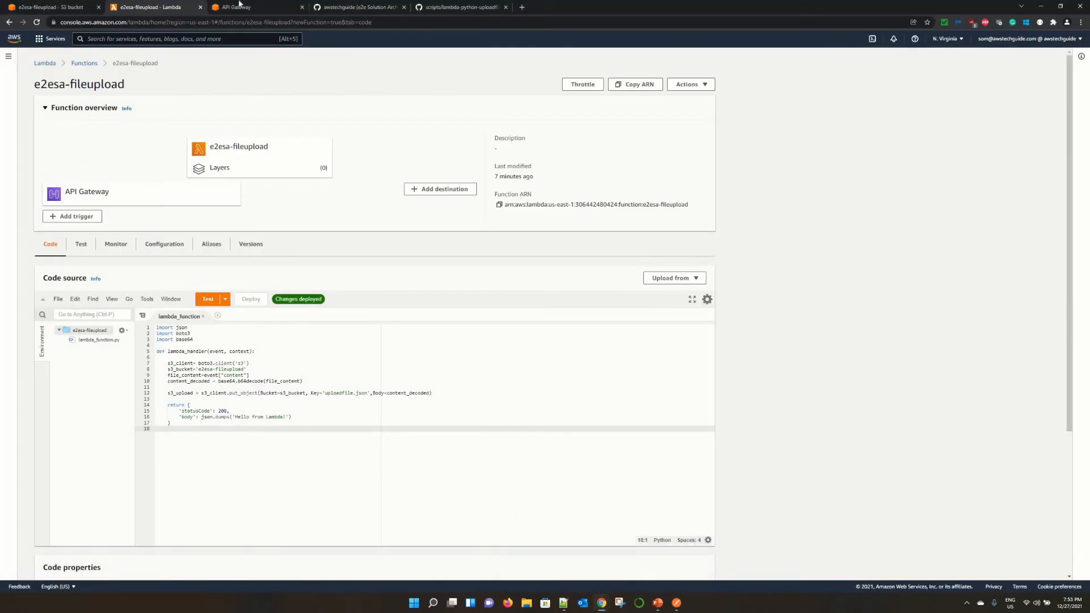
pyautogui.click(238, 7)
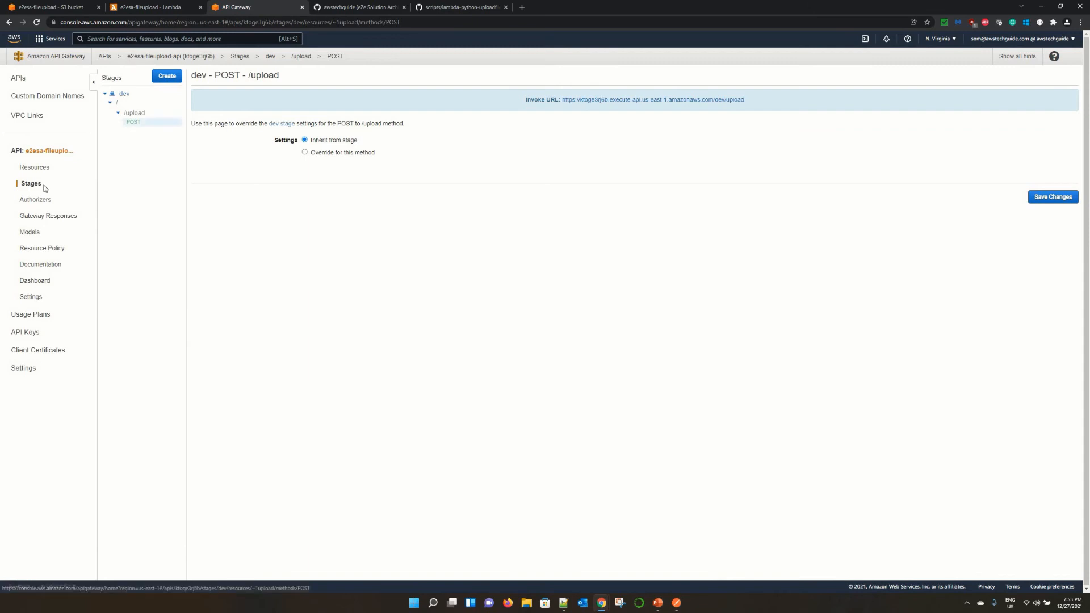
pyautogui.click(35, 167)
pyautogui.click(128, 115)
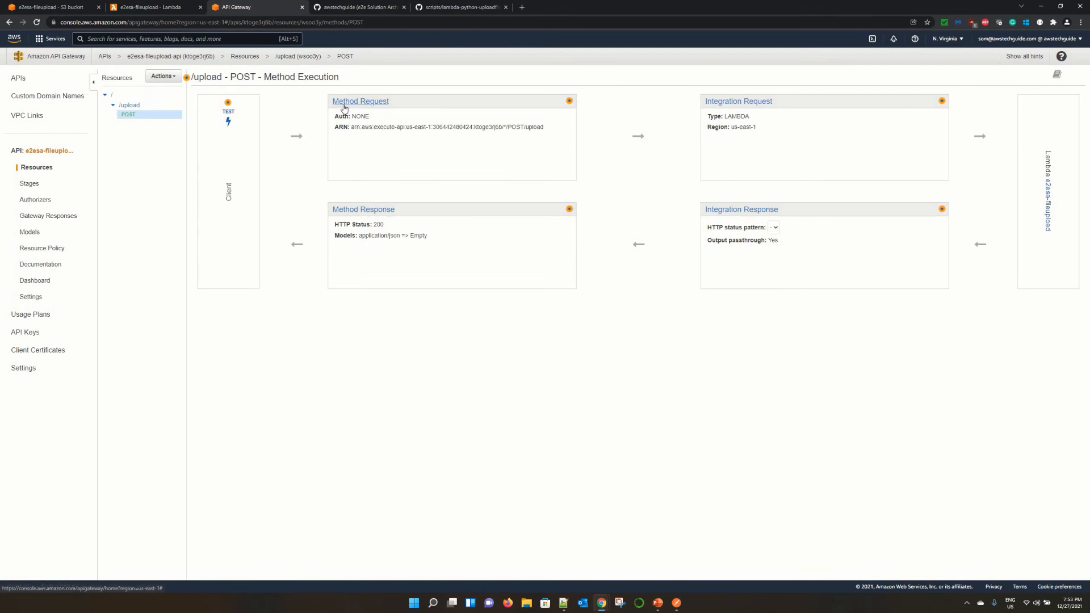
pyautogui.click(386, 145)
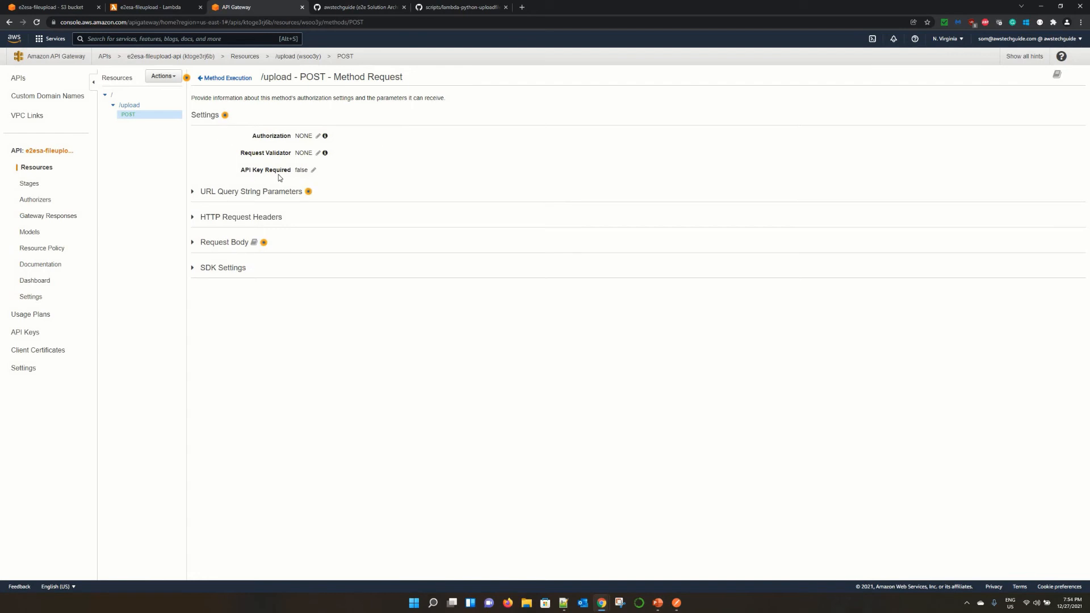
pyautogui.click(314, 171)
pyautogui.click(309, 171)
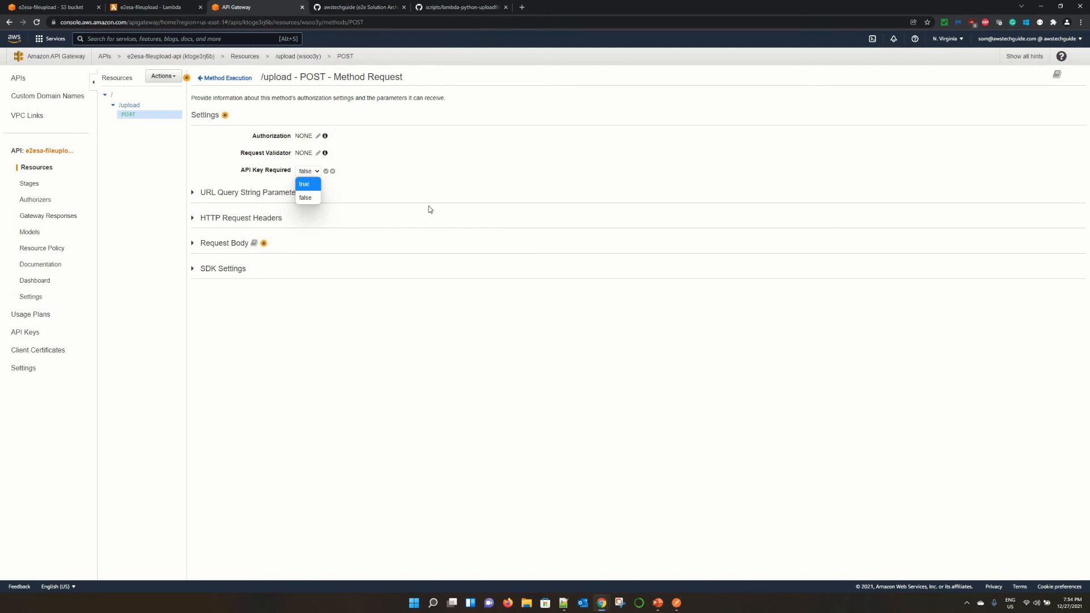
pyautogui.press('Return')
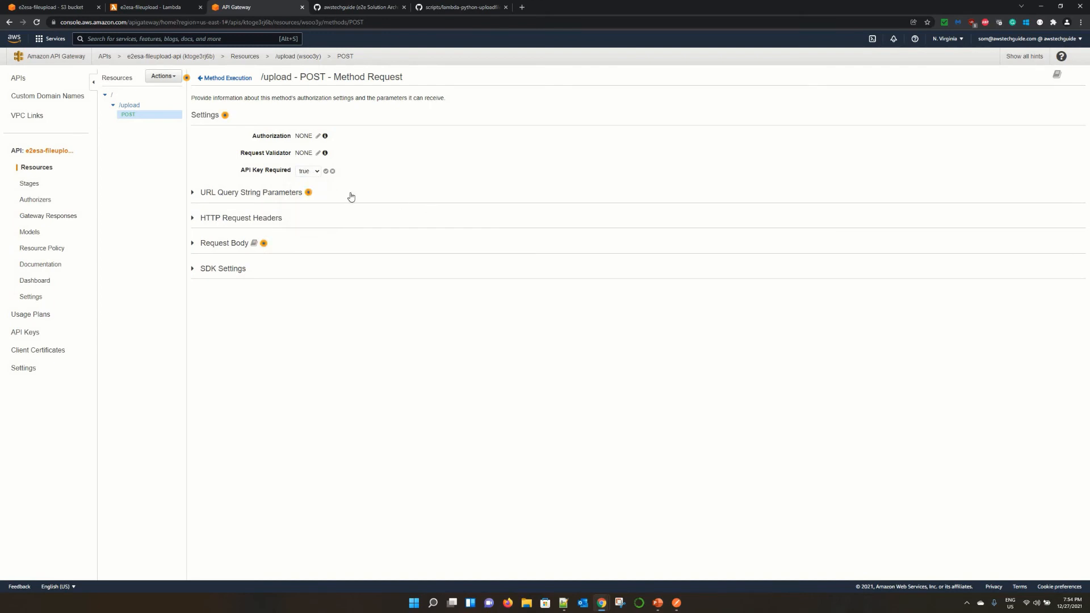
pyautogui.click(326, 172)
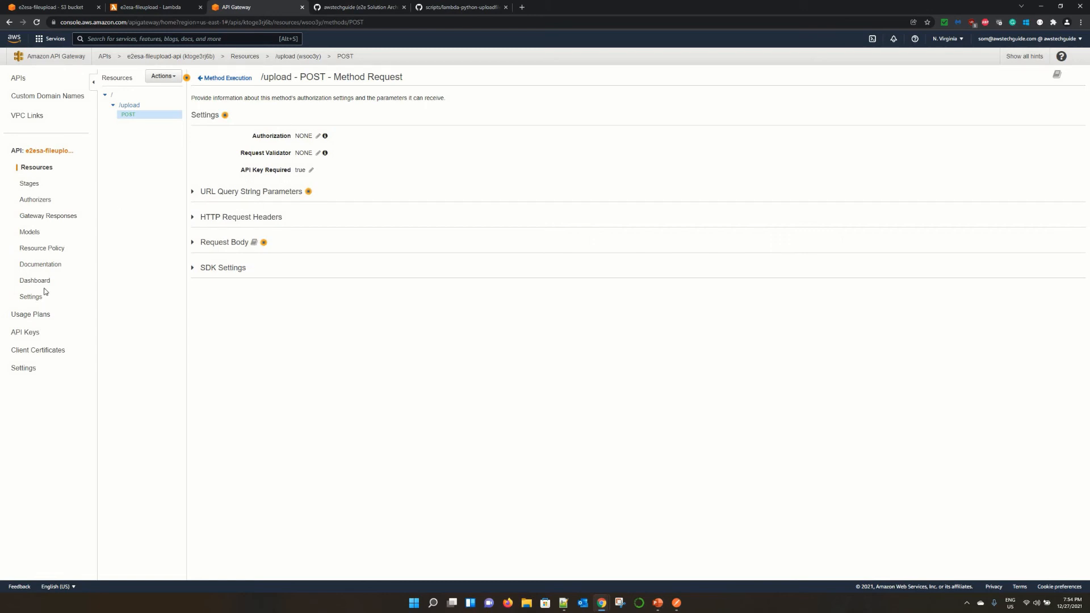
# Create an auto-generated API key named e2efileuploadkey.
pyautogui.click(21, 335)
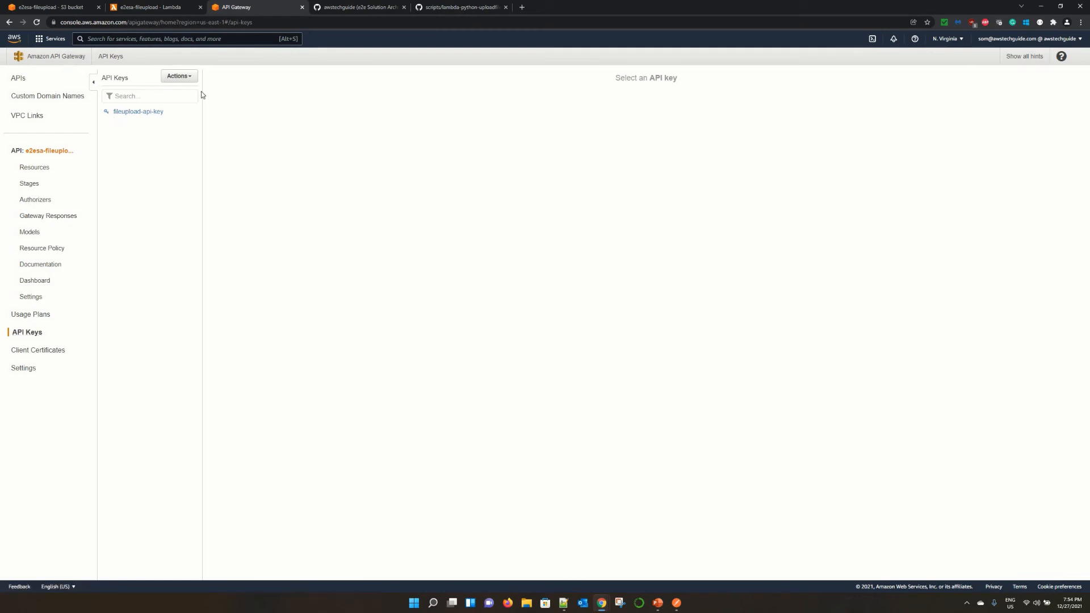
pyautogui.click(187, 77)
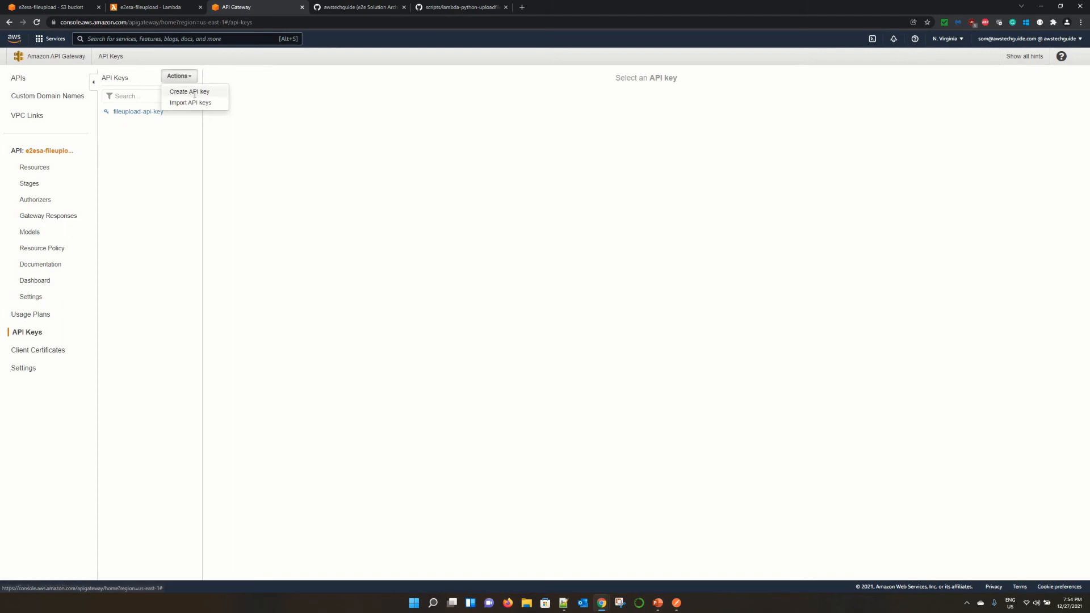
pyautogui.click(193, 92)
pyautogui.write('e2e')
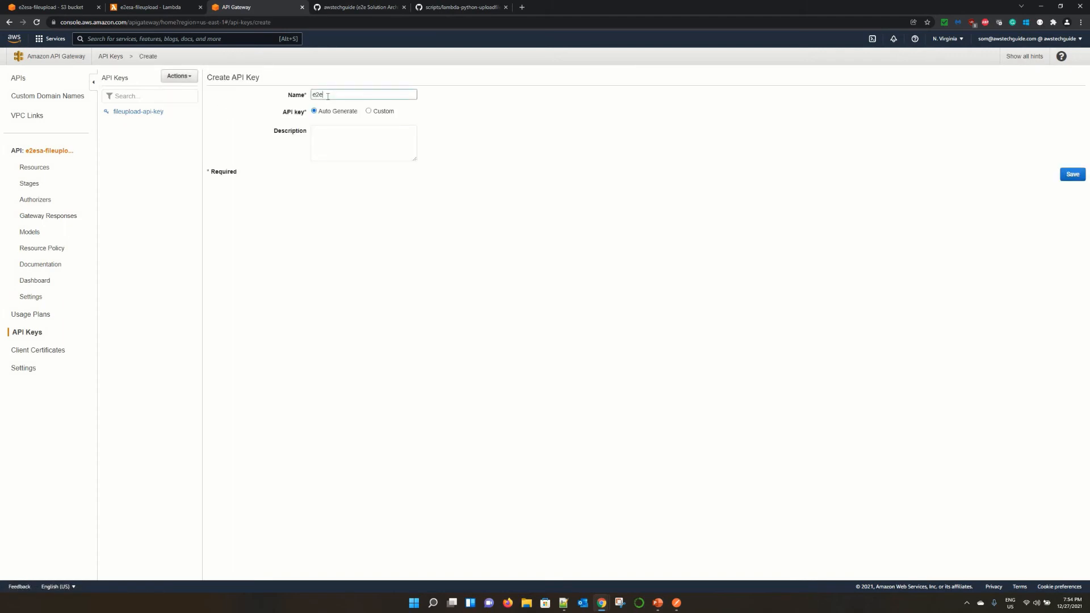
pyautogui.write('fileupl')
pyautogui.write('adkey')
pyautogui.click(1071, 175)
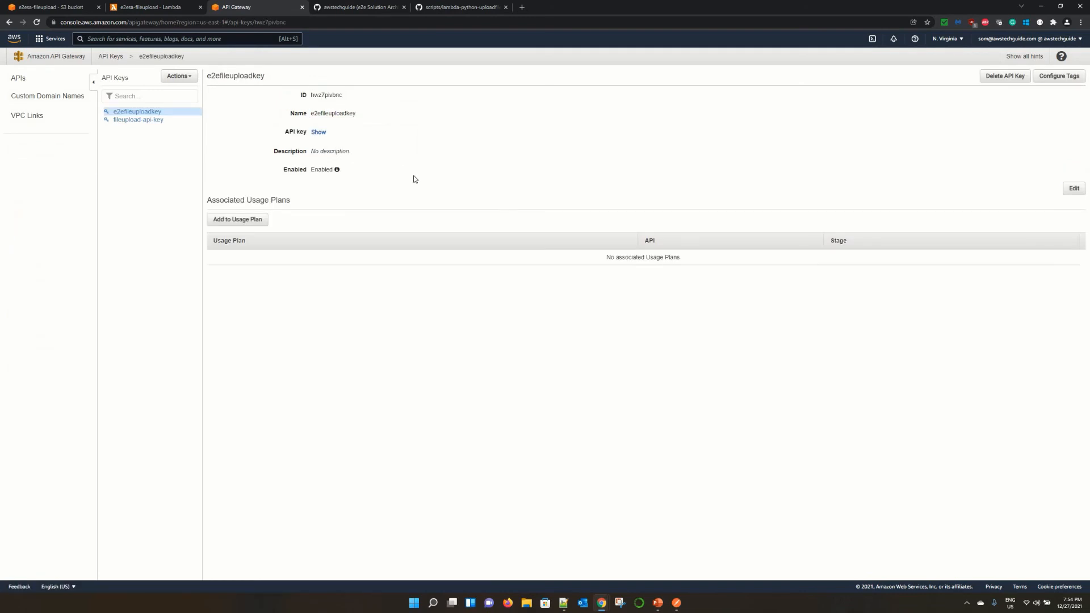
# Reveal the hidden value of the e2efileuploadkey API key and look it over.
pyautogui.click(316, 133)
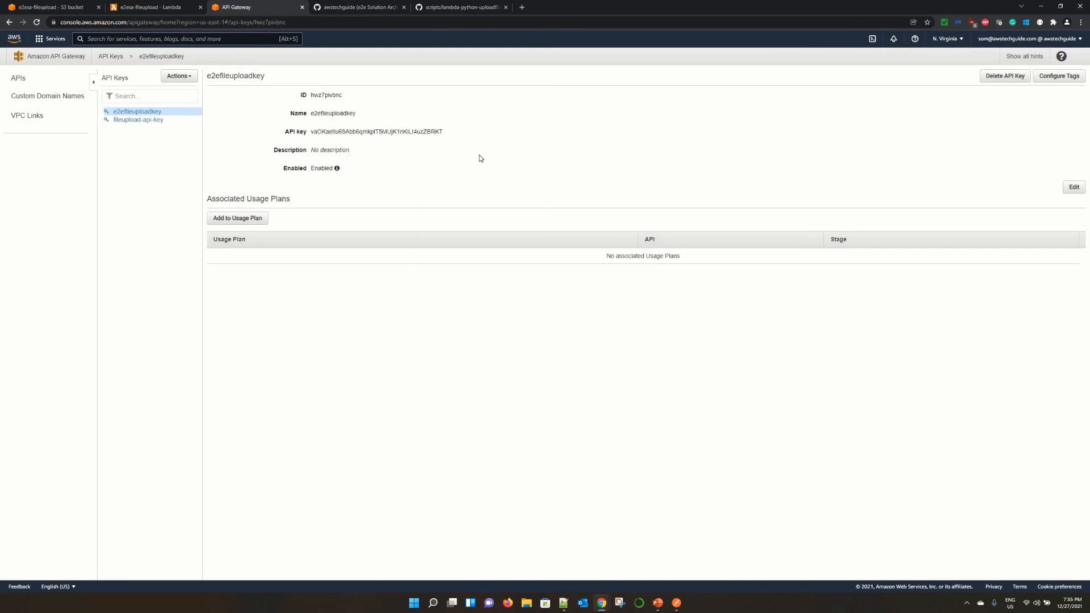
pyautogui.doubleClick(420, 132)
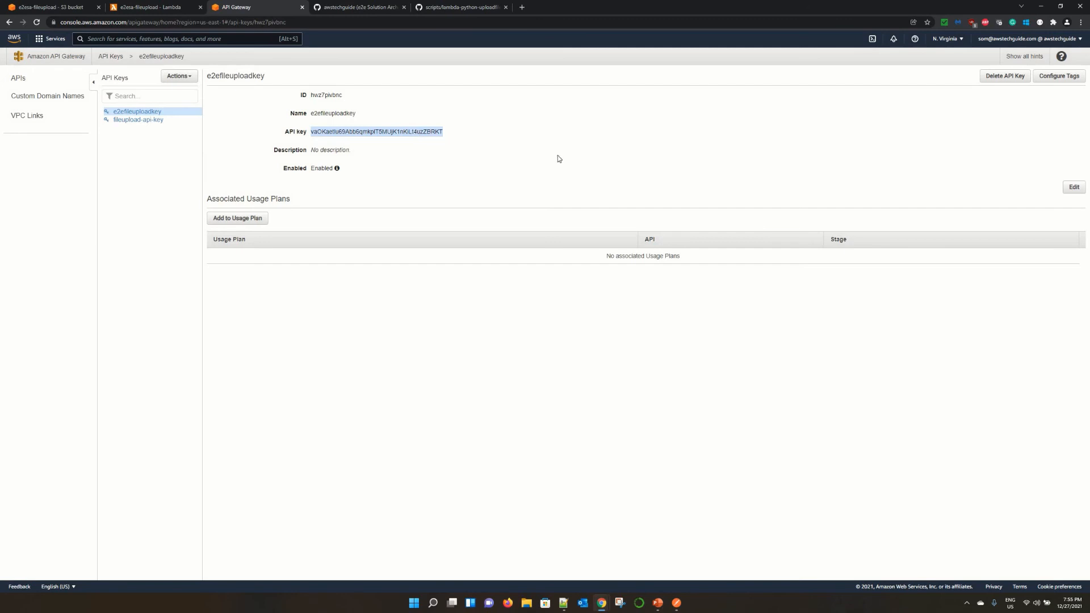
pyautogui.click(334, 198)
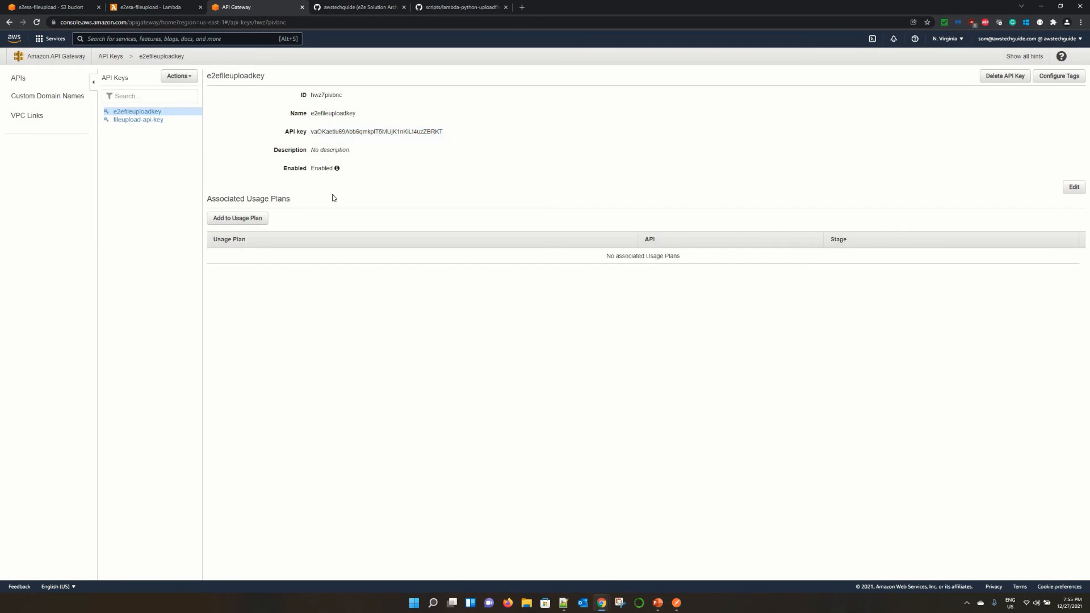
pyautogui.click(242, 221)
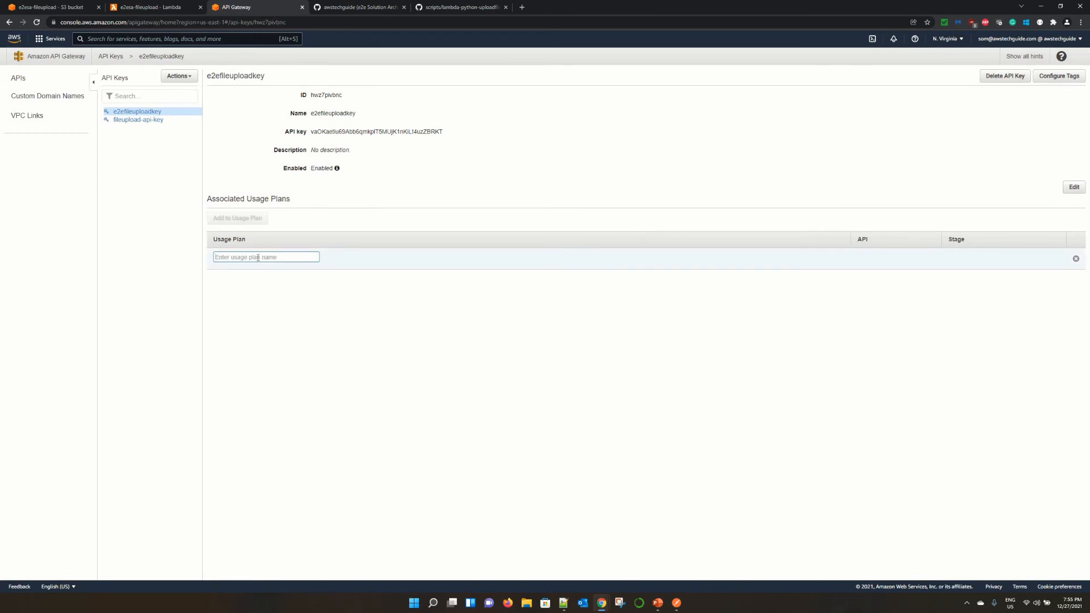
pyautogui.click(258, 258)
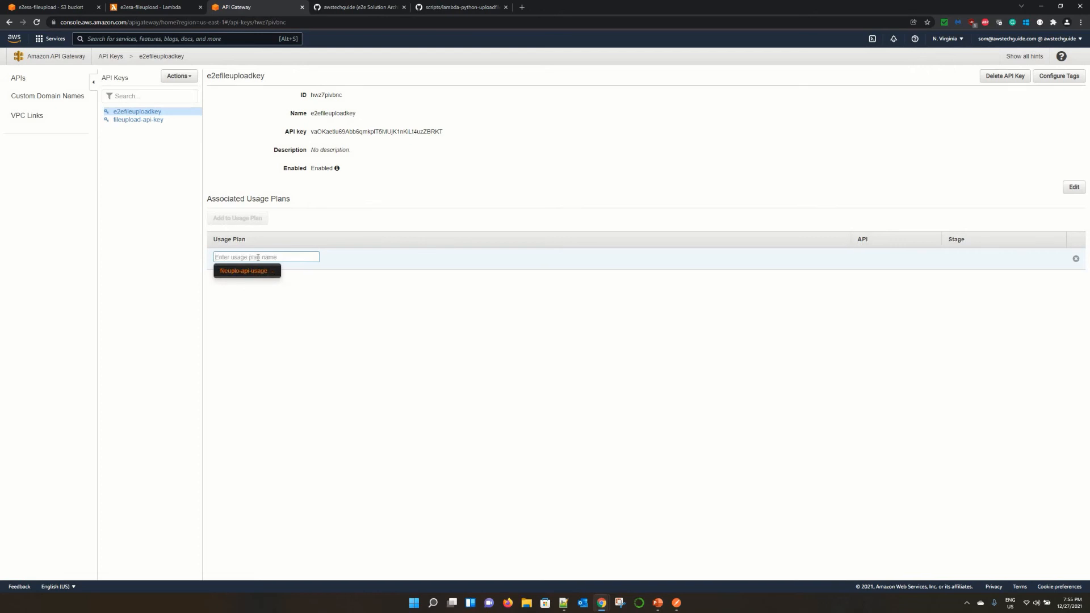
pyautogui.click(254, 271)
pyautogui.click(252, 259)
pyautogui.write('fileupload-plan')
pyautogui.hotkey('ctrl', 'a')
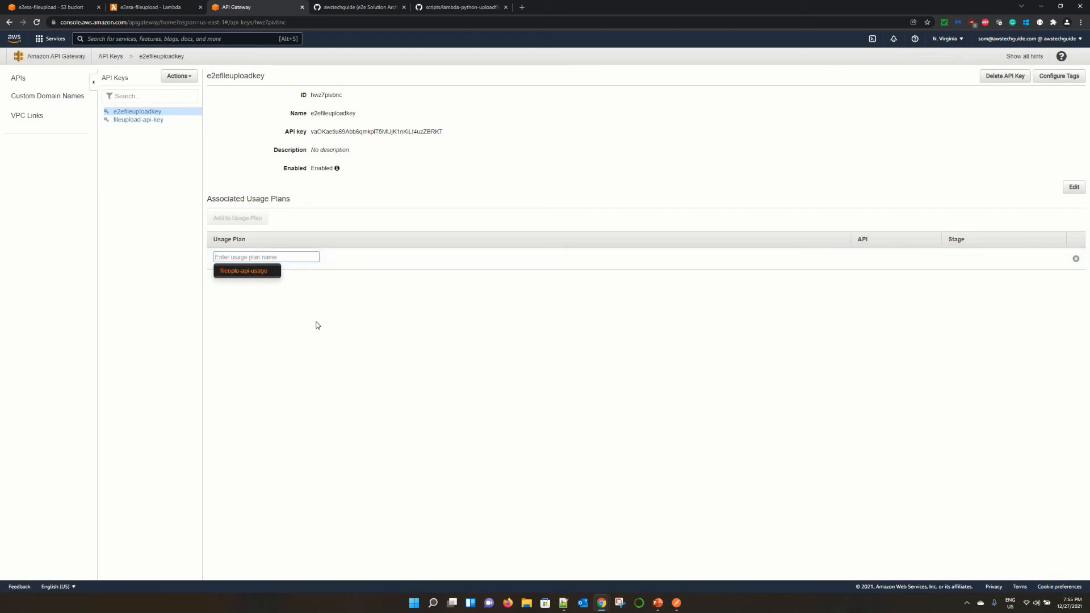
pyautogui.press('BackSpace')
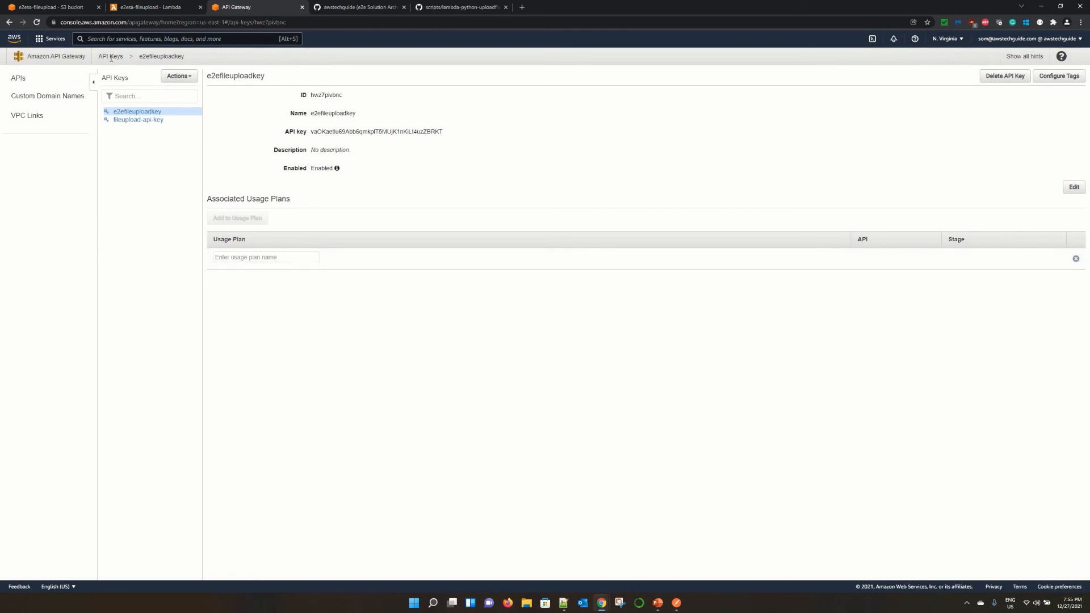
# Start a new usage plan named e2eplan with throttling at a rate of 10000 requests per second and a burst of 500 requests.
pyautogui.click(60, 56)
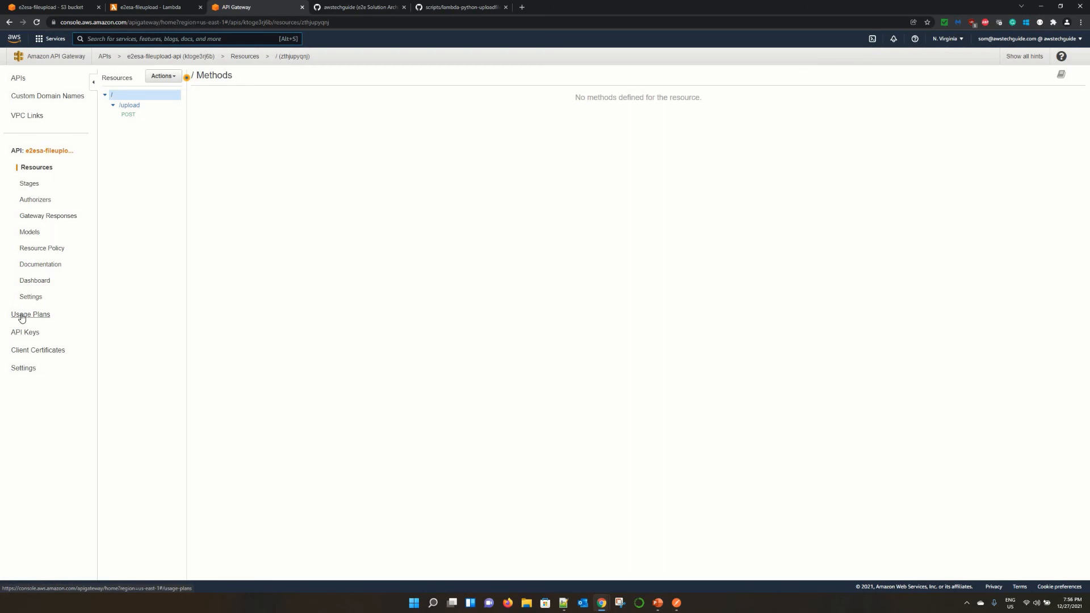
pyautogui.click(22, 317)
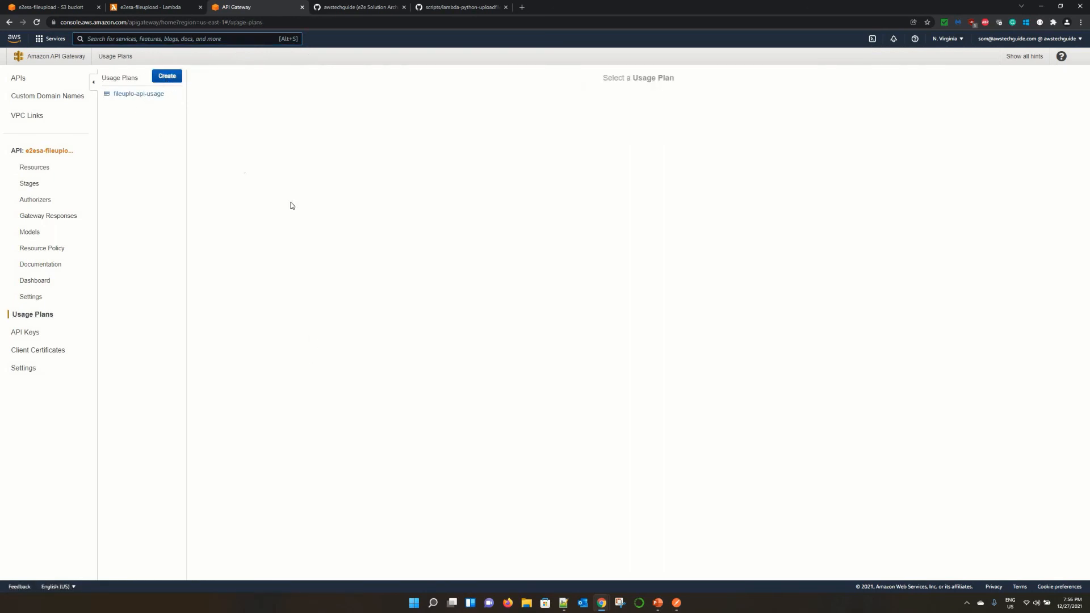
pyautogui.click(167, 76)
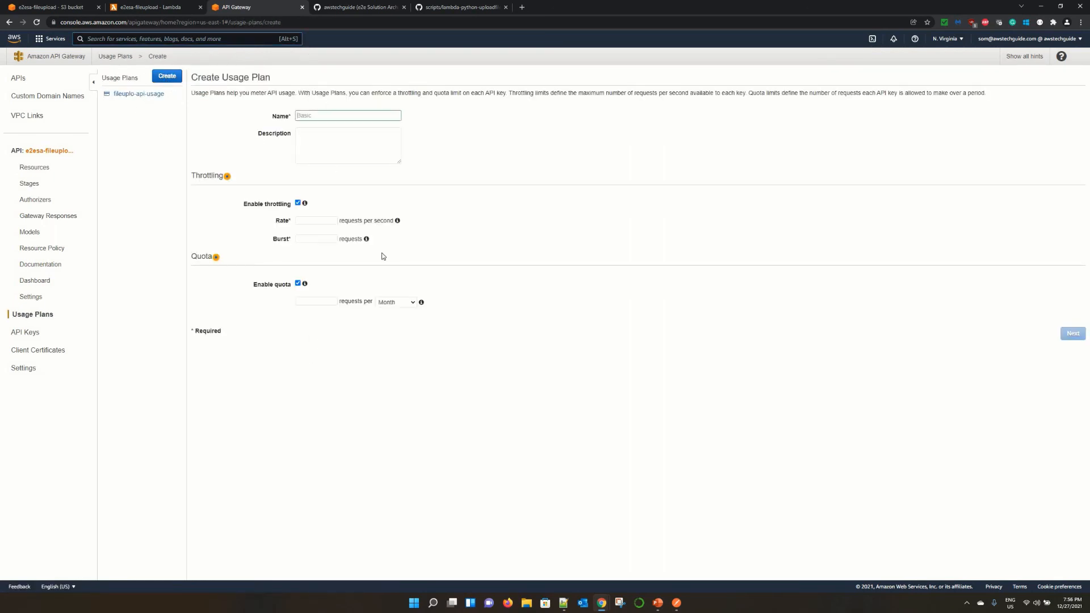
pyautogui.write('e2eplan')
pyautogui.click(239, 257)
pyautogui.click(325, 220)
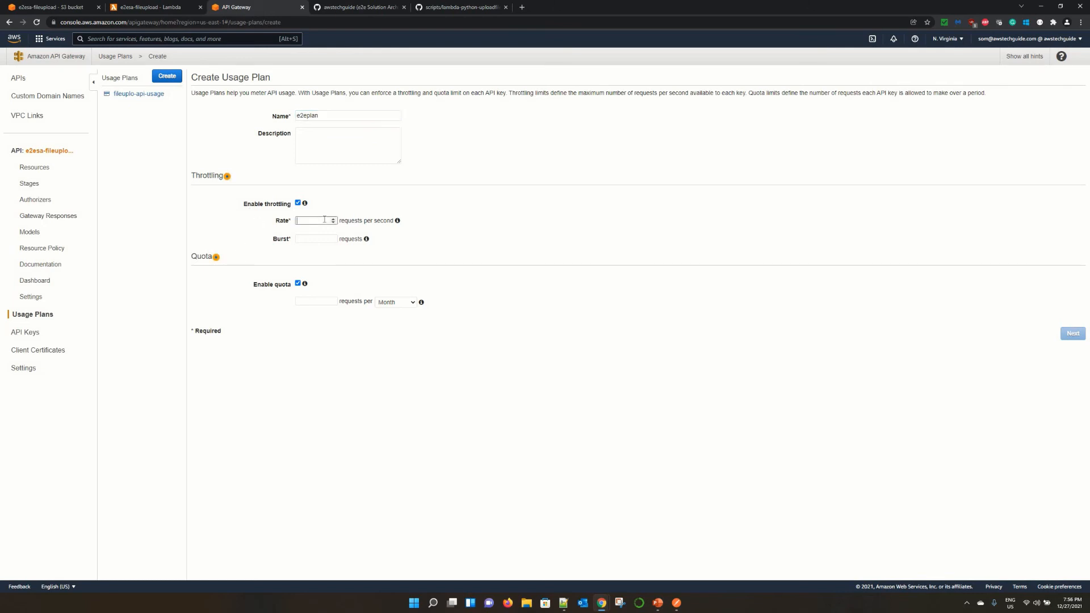
pyautogui.write('10000')
pyautogui.click(305, 239)
pyautogui.write('500')
pyautogui.click(495, 258)
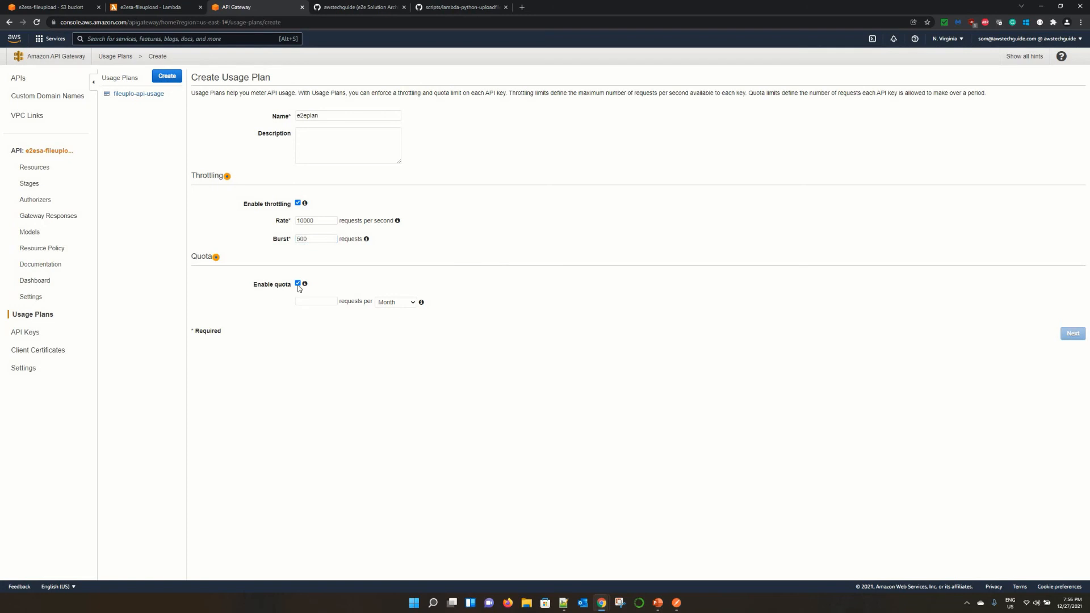
# Set the usage plan's quota to 1000000 requests per month and continue to the associated API stages.
pyautogui.click(322, 305)
pyautogui.write('1000000')
pyautogui.click(519, 301)
pyautogui.click(1071, 334)
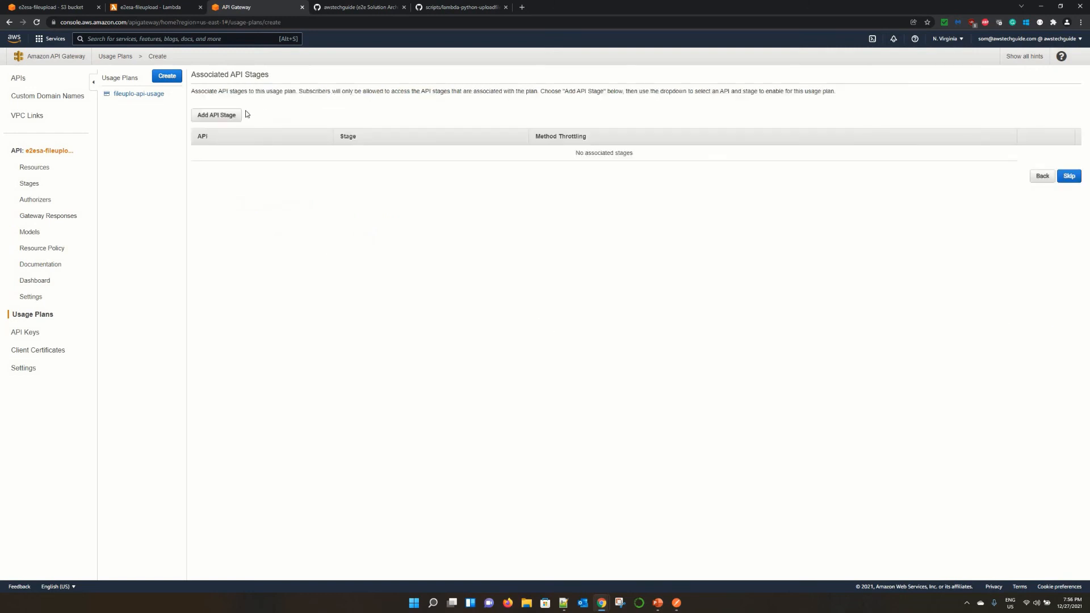
# Associate the dev stage of e2esa-fileupload-api with the usage plan.
pyautogui.click(218, 116)
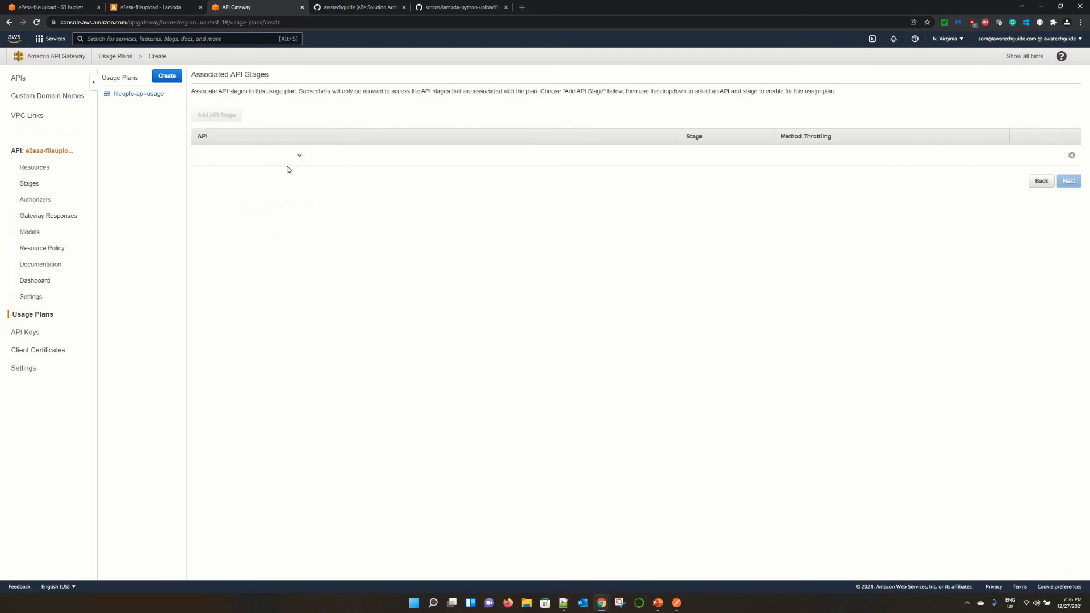
pyautogui.click(299, 156)
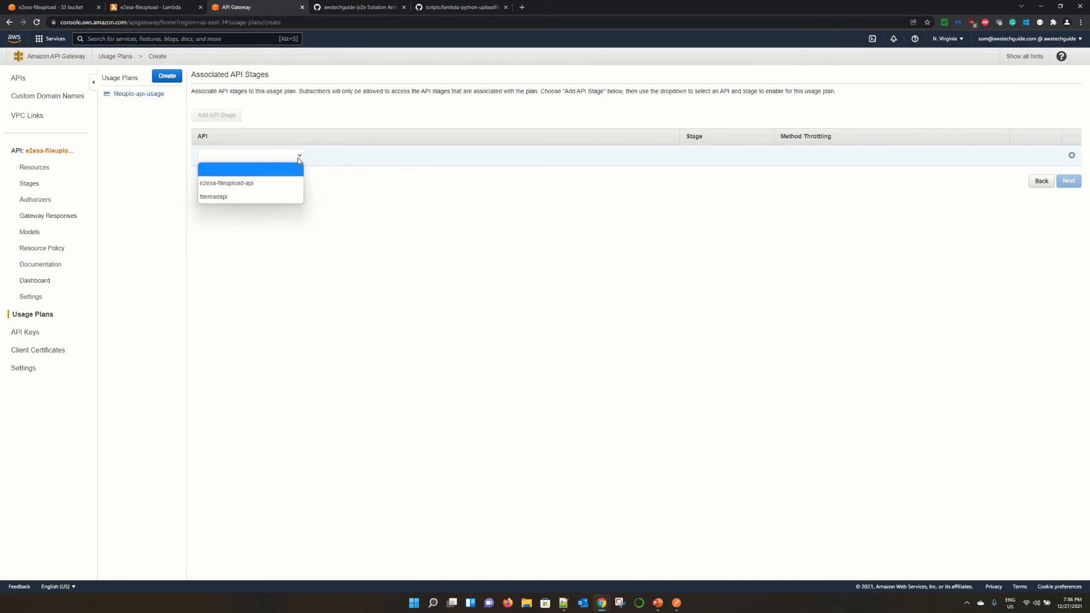
pyautogui.click(265, 180)
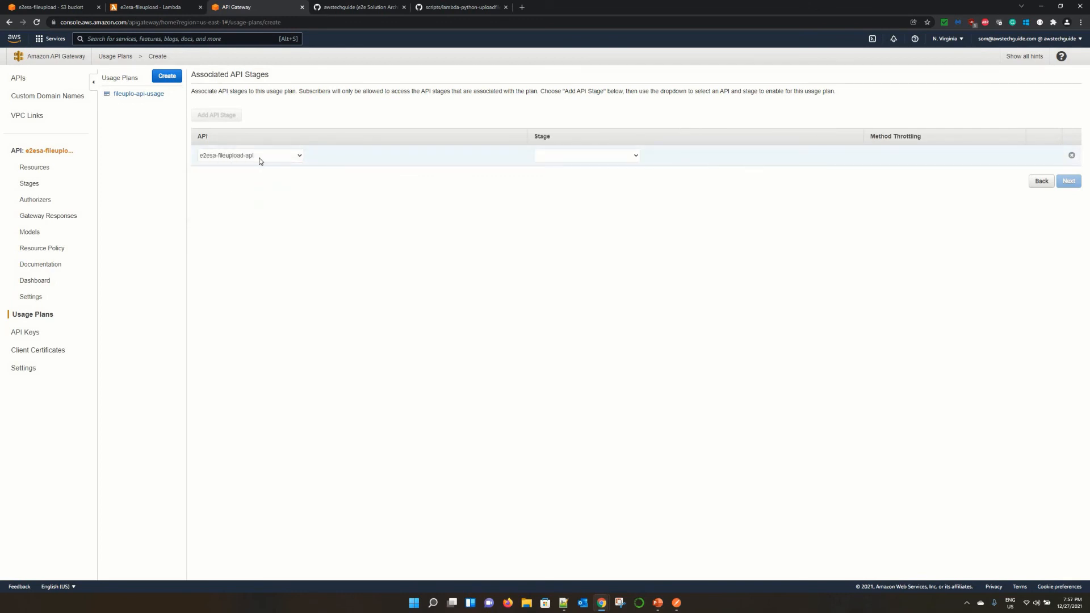
pyautogui.click(576, 156)
pyautogui.click(570, 182)
pyautogui.click(1063, 156)
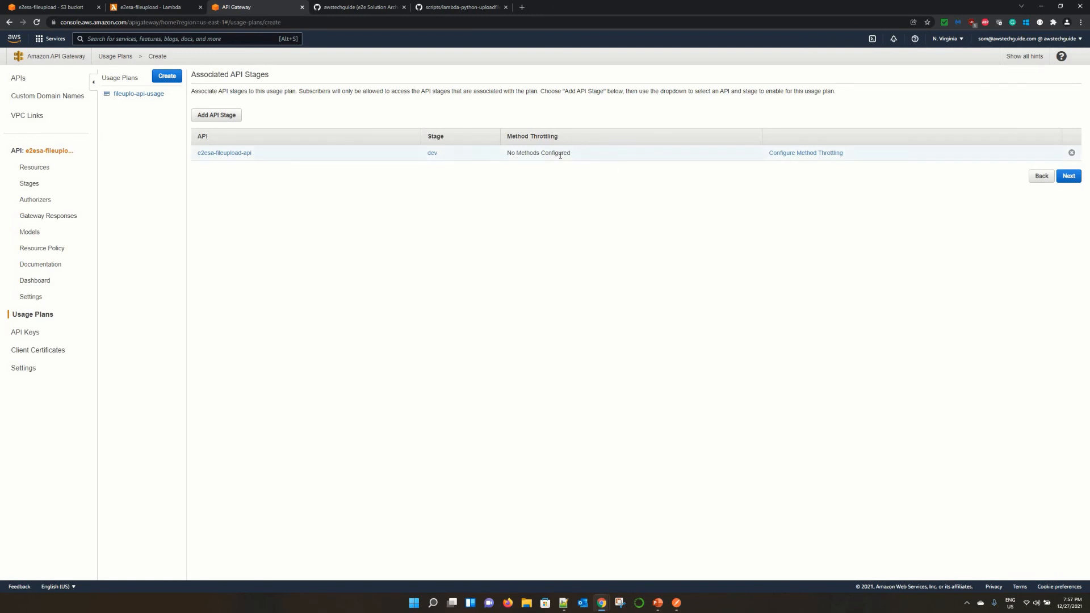
# Add the existing API key e2efileuploadkey to the e2eplan usage plan and finish creating the plan.
pyautogui.click(1068, 176)
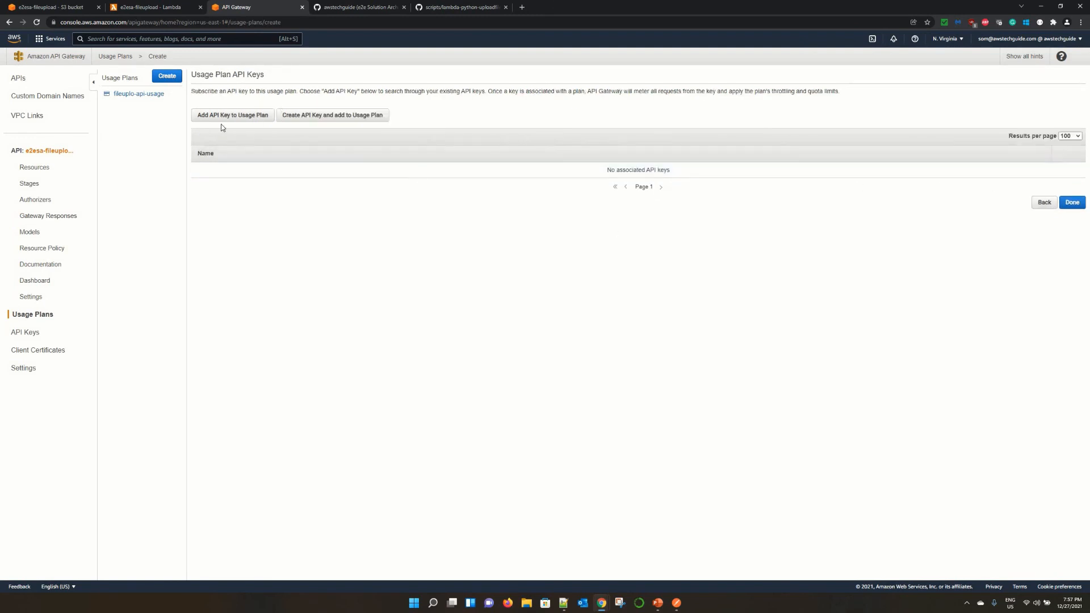
pyautogui.click(227, 115)
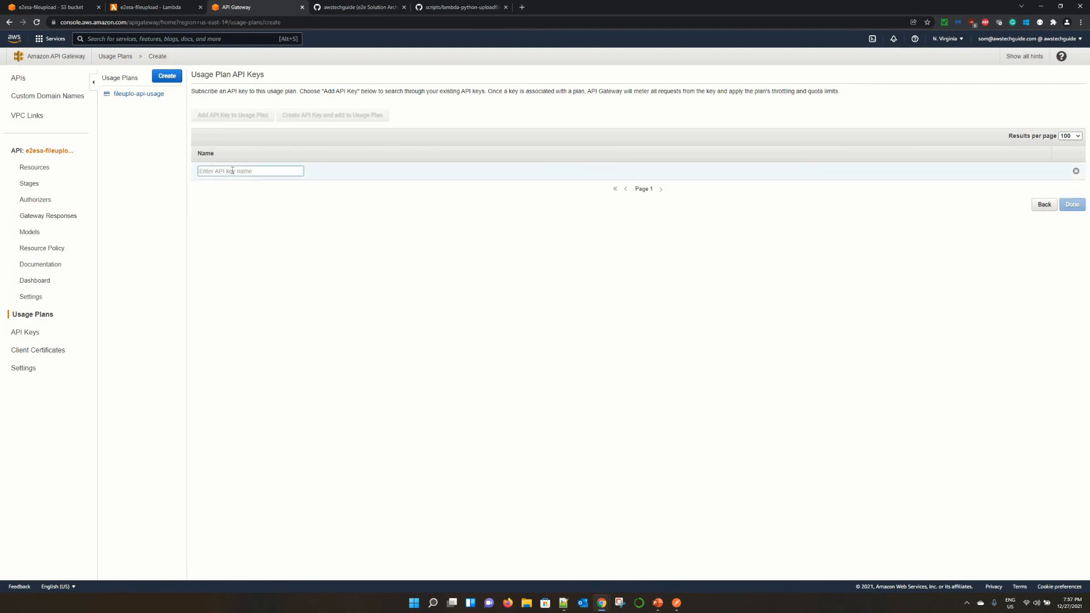
pyautogui.write('e2e')
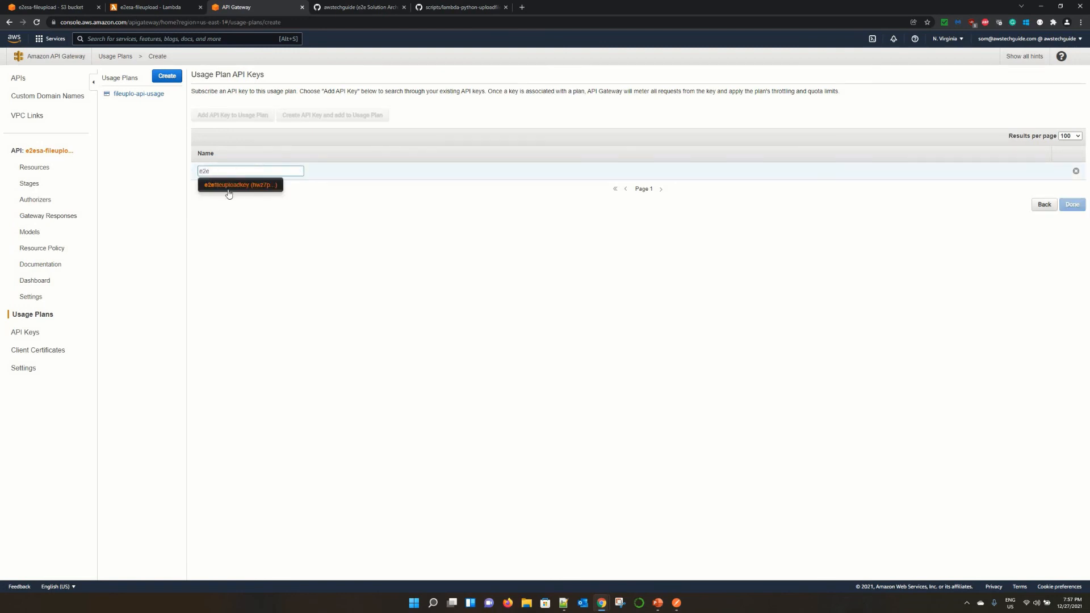
pyautogui.click(229, 185)
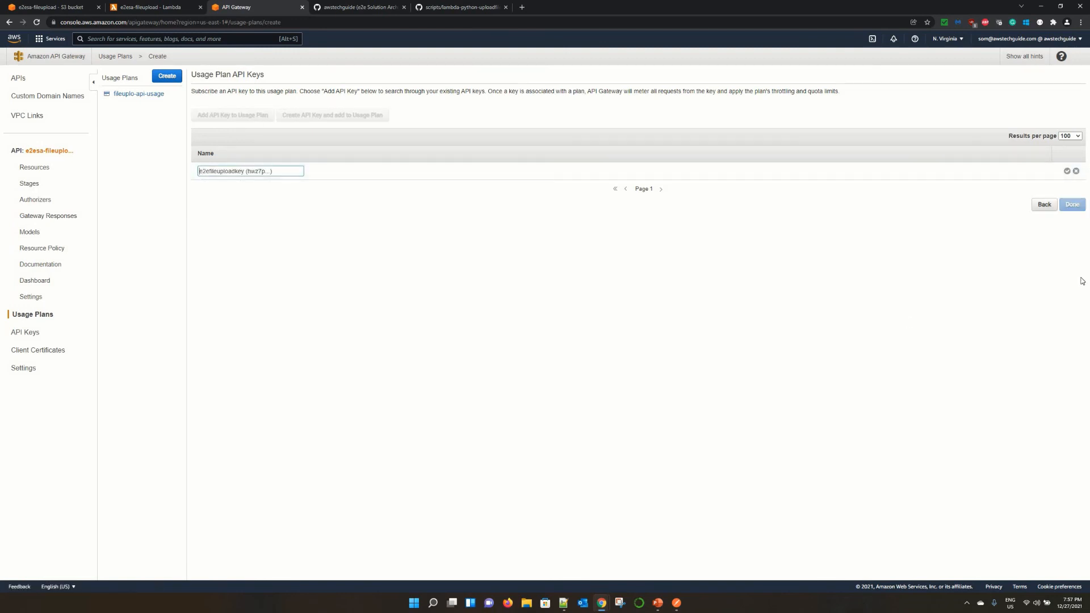
pyautogui.click(1067, 172)
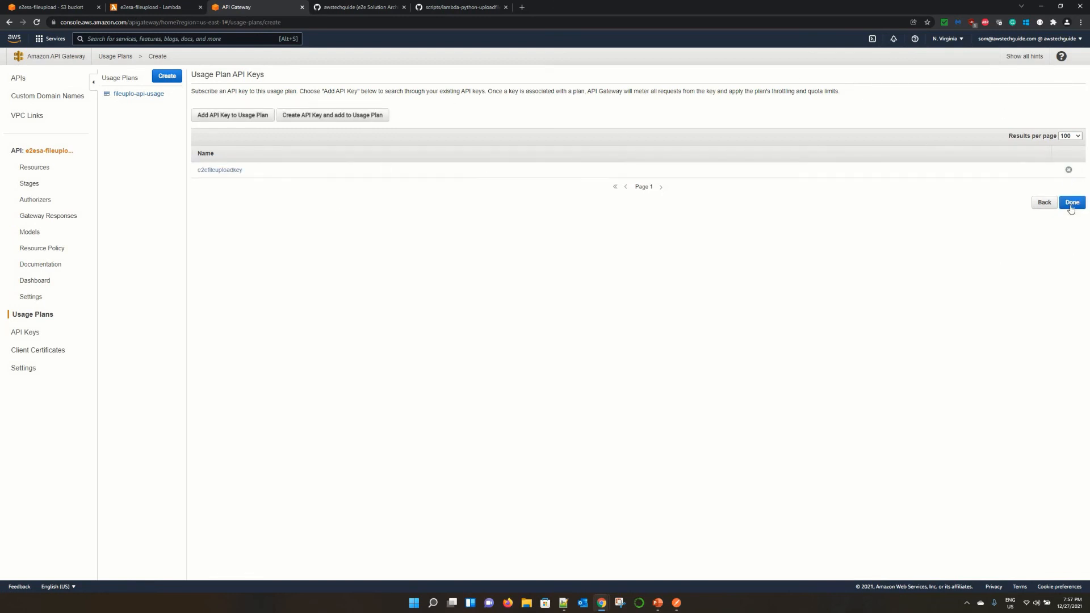
pyautogui.press('Return')
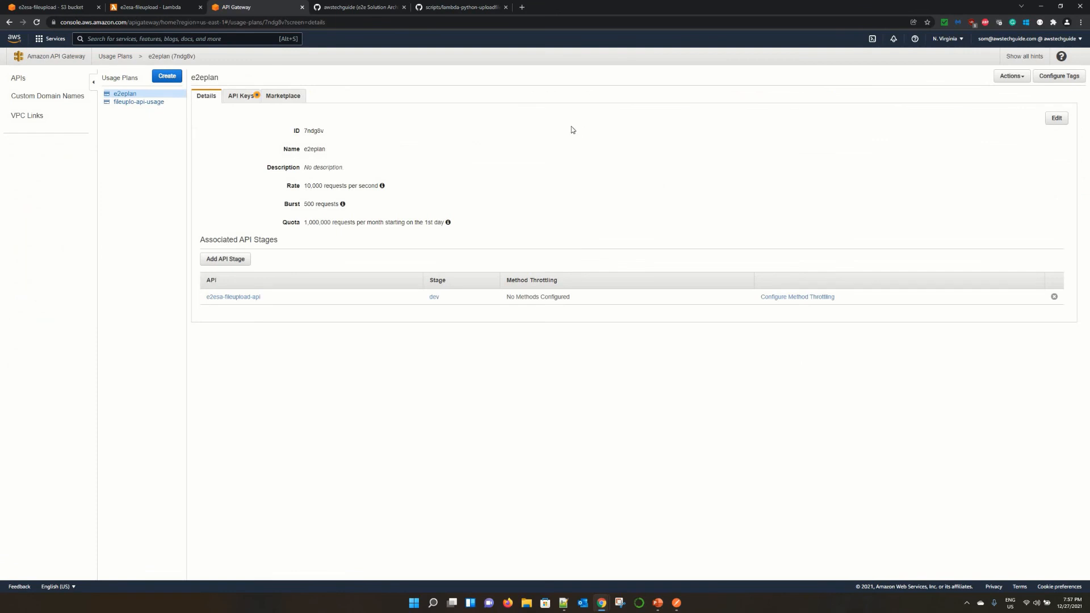
# Check the API Key Required setting in the method request of the POST method under /upload.
pyautogui.click(73, 59)
pyautogui.click(130, 116)
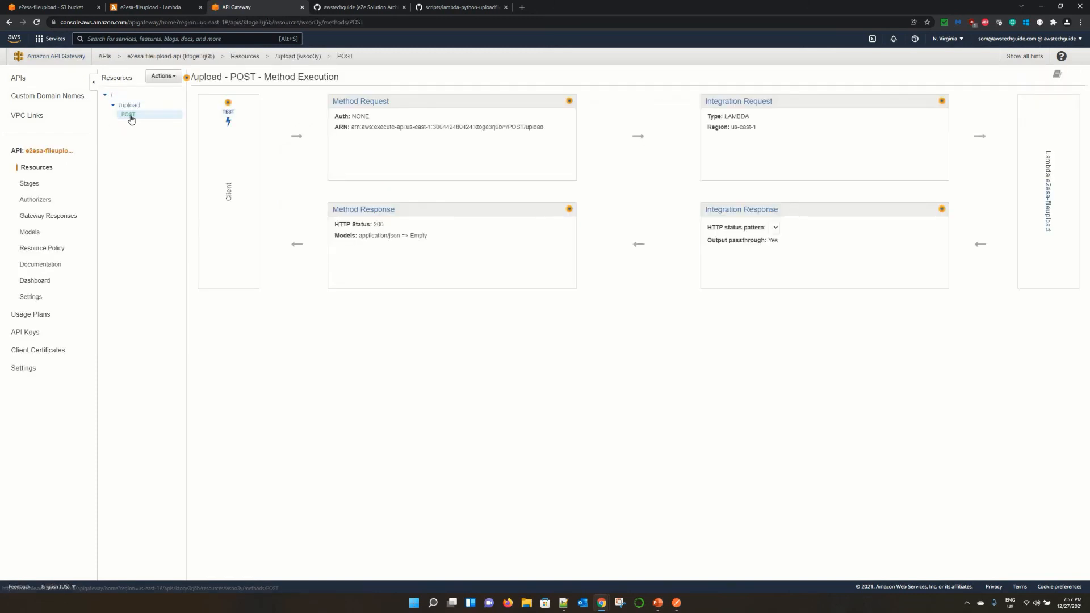
pyautogui.click(360, 101)
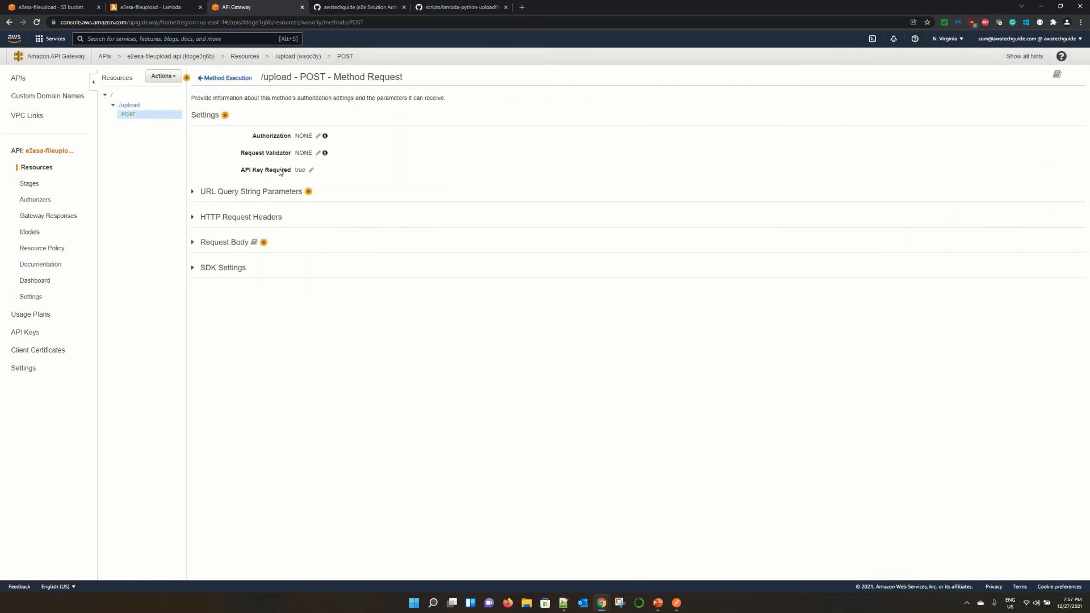
pyautogui.click(9, 25)
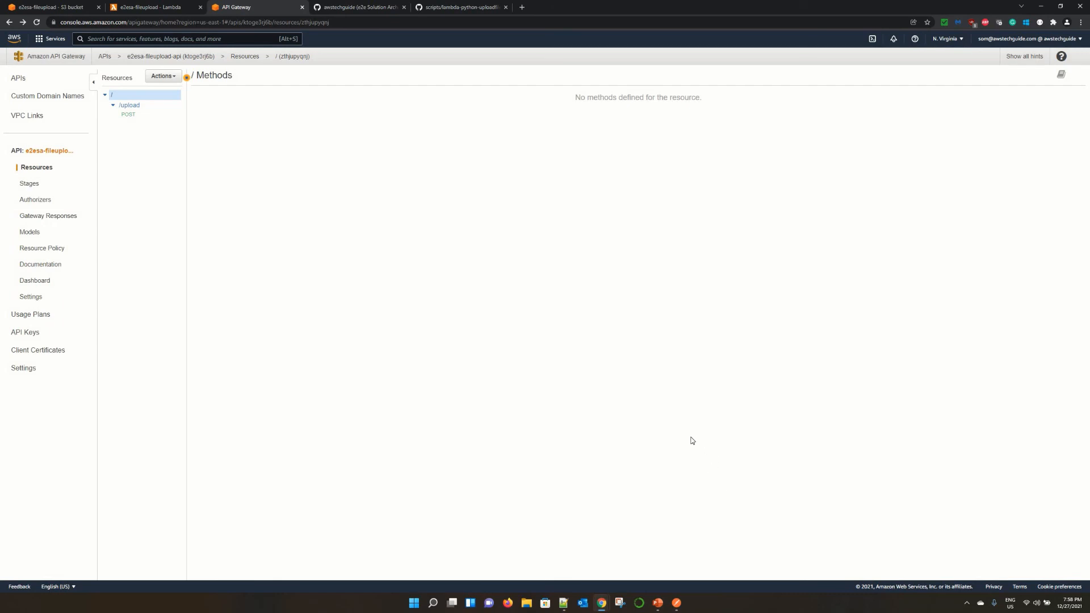
# Switch to Postman, review the upload request's headers and binary body, send it without an API key and inspect the returned status code.
pyautogui.click(677, 605)
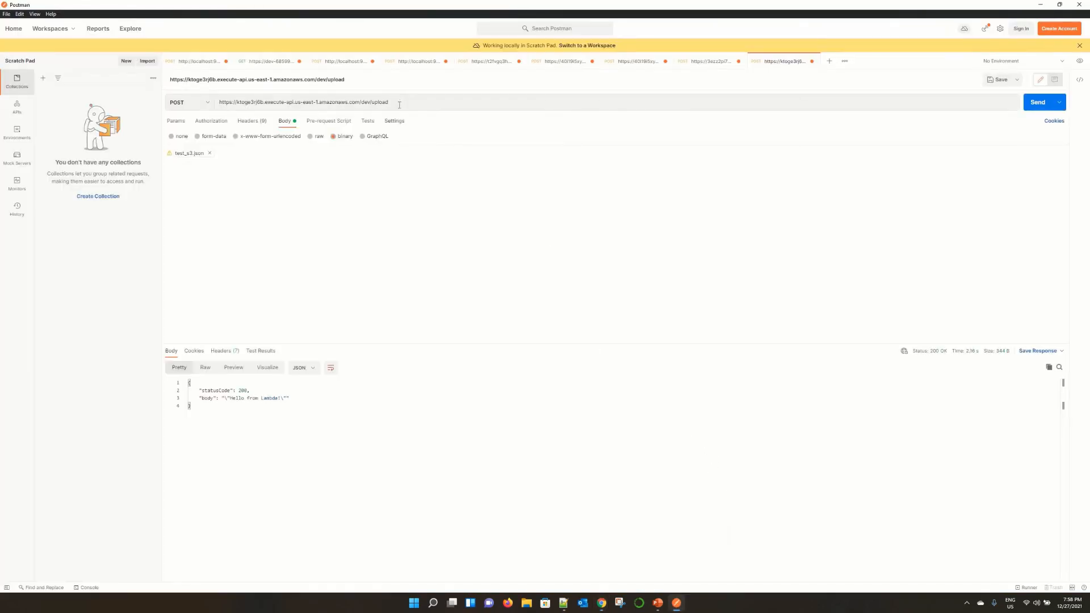
pyautogui.click(248, 124)
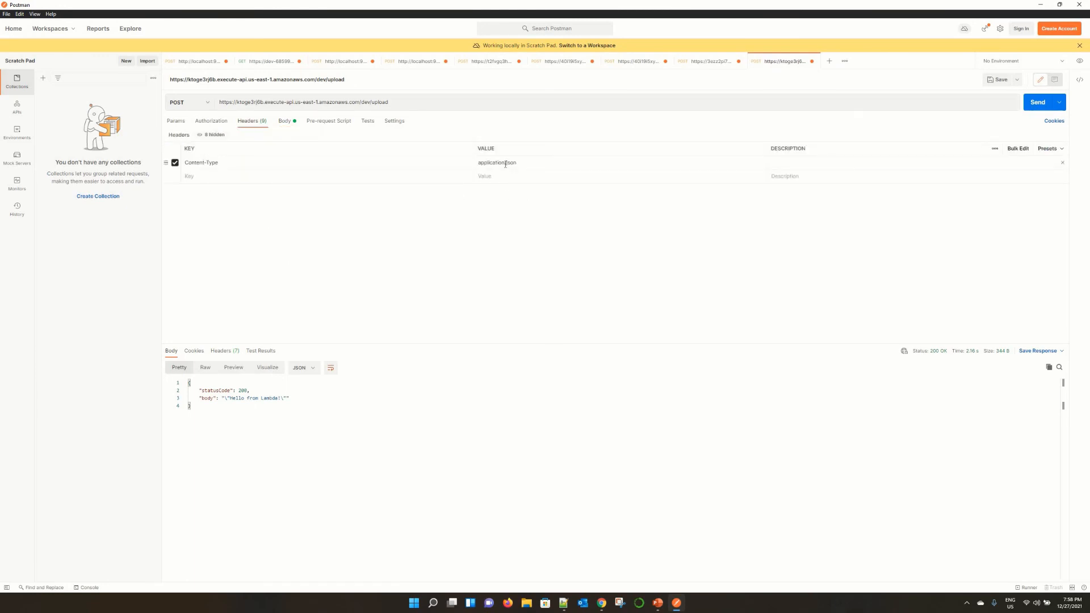
pyautogui.click(283, 123)
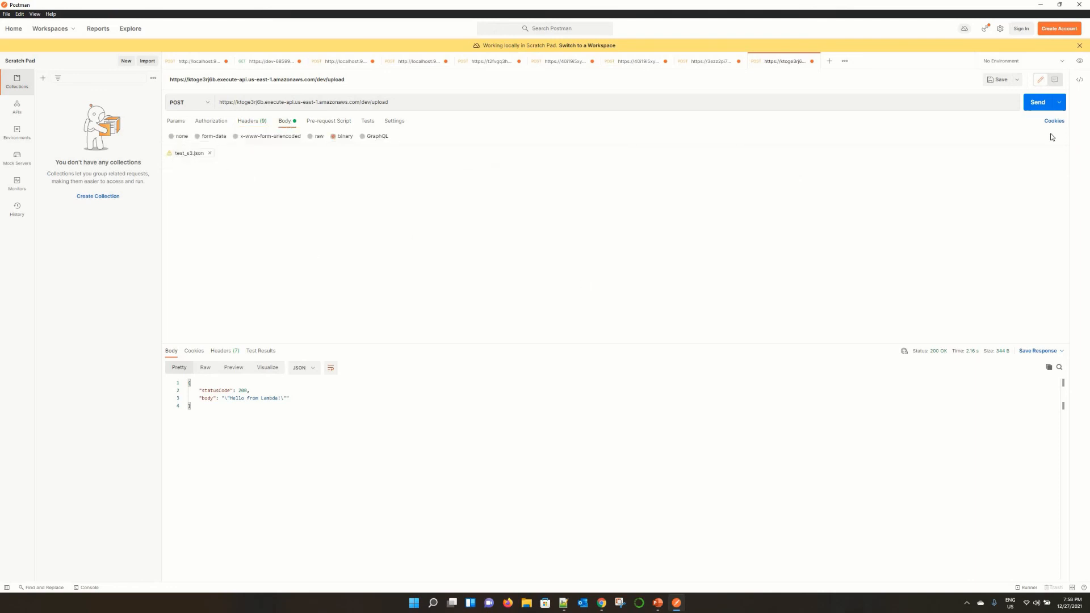
pyautogui.hotkey('ctrl', 'Return')
pyautogui.moveTo(212, 391); pyautogui.dragTo(241, 391)
# Switch back to API Gateway and deploy e2esa-fileupload-api to the existing dev stage.
pyautogui.hotkey('alt', 'Tab')
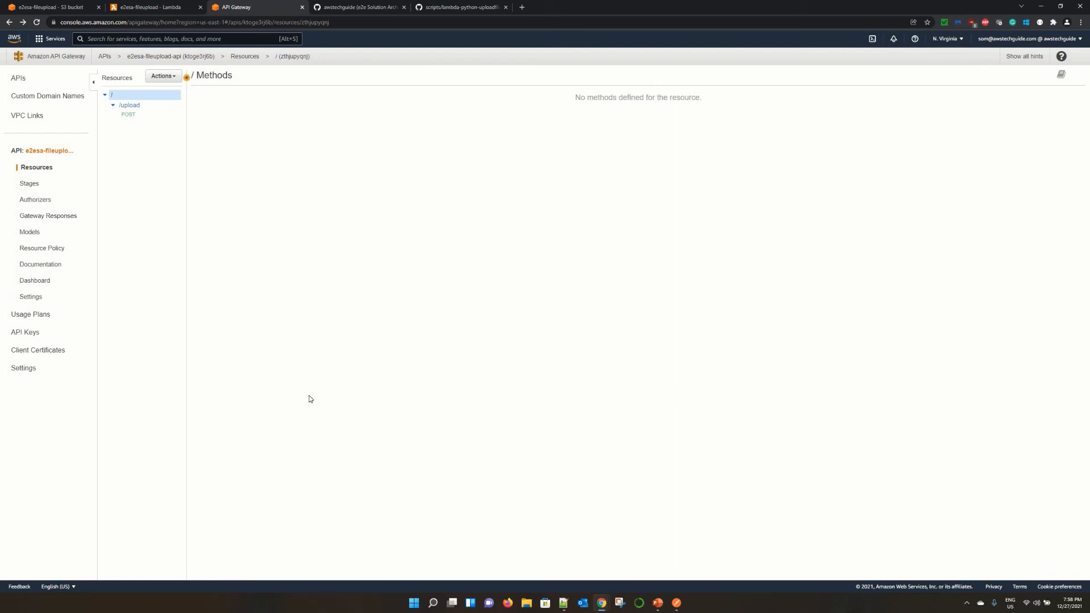
pyautogui.click(169, 79)
pyautogui.click(168, 161)
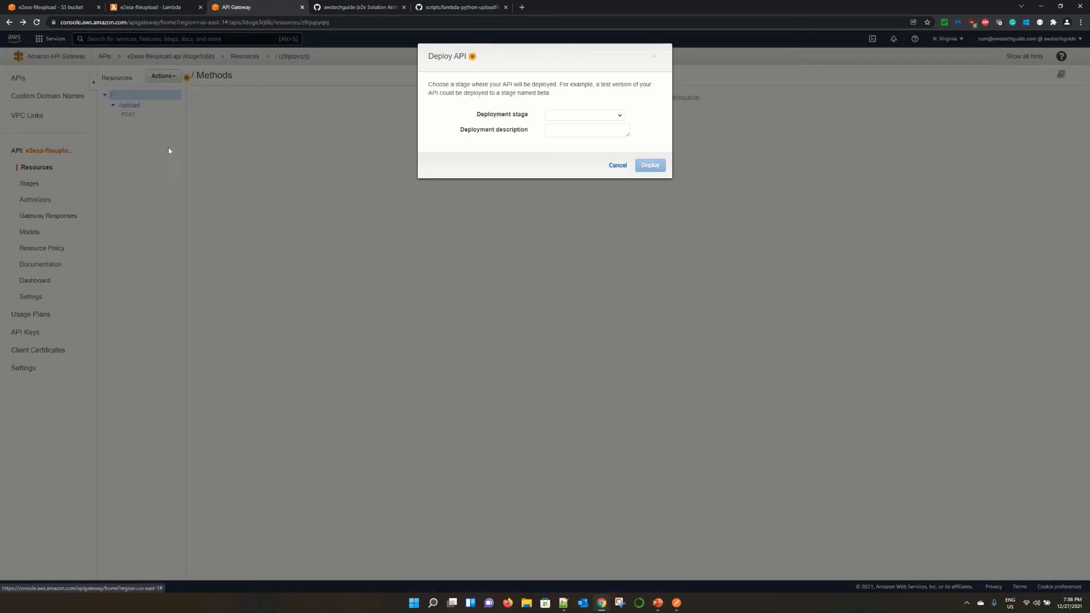
pyautogui.click(585, 115)
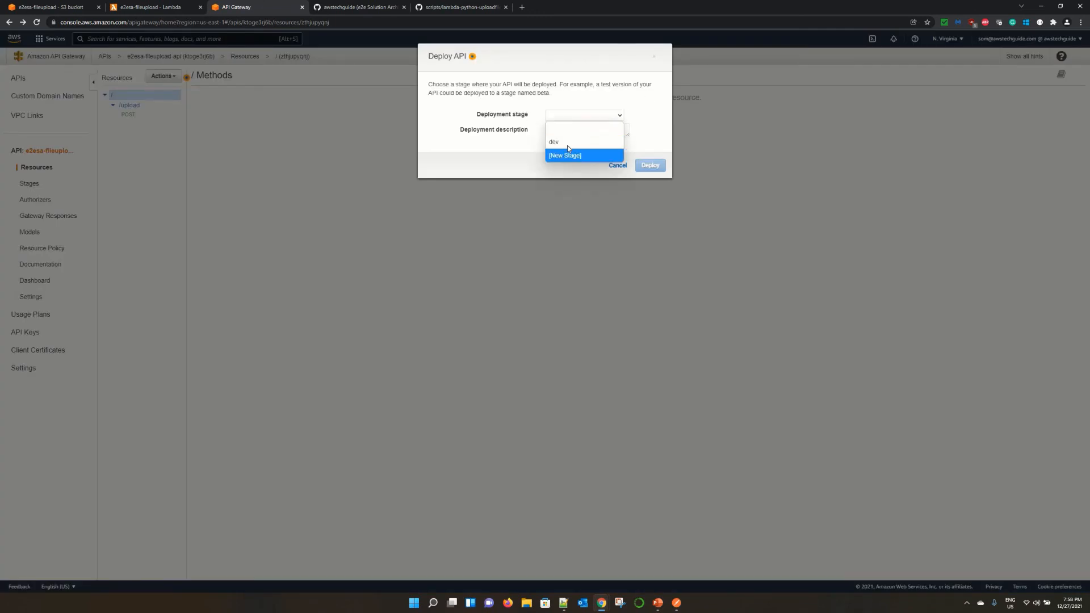
pyautogui.click(567, 142)
pyautogui.click(650, 165)
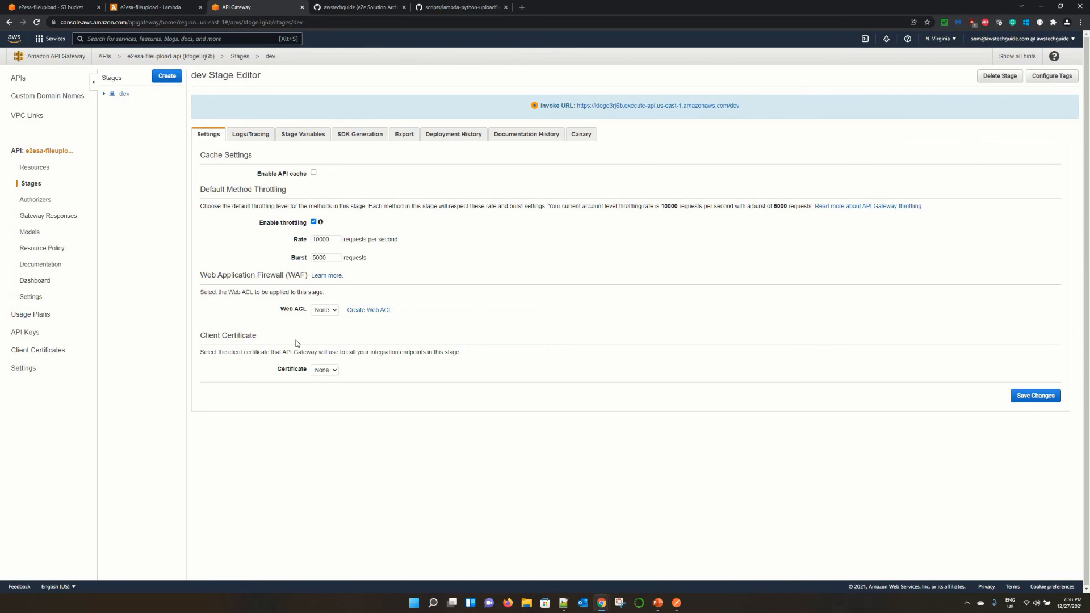
# Return to Postman, resend the upload request with test_s3.json and no API key header, and check the response message.
pyautogui.hotkey('alt', 'Tab')
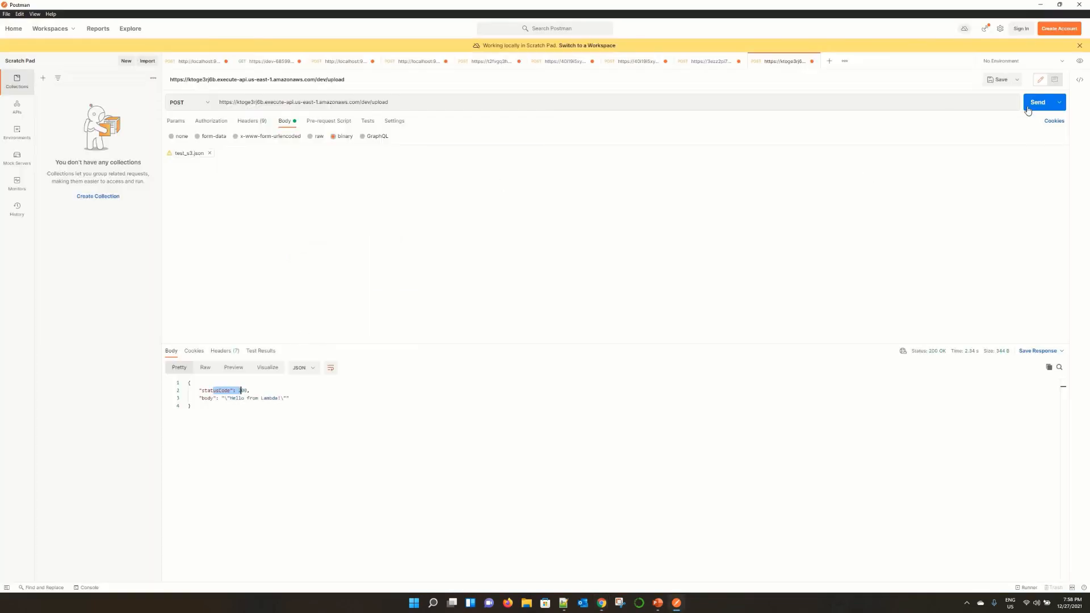
pyautogui.click(252, 123)
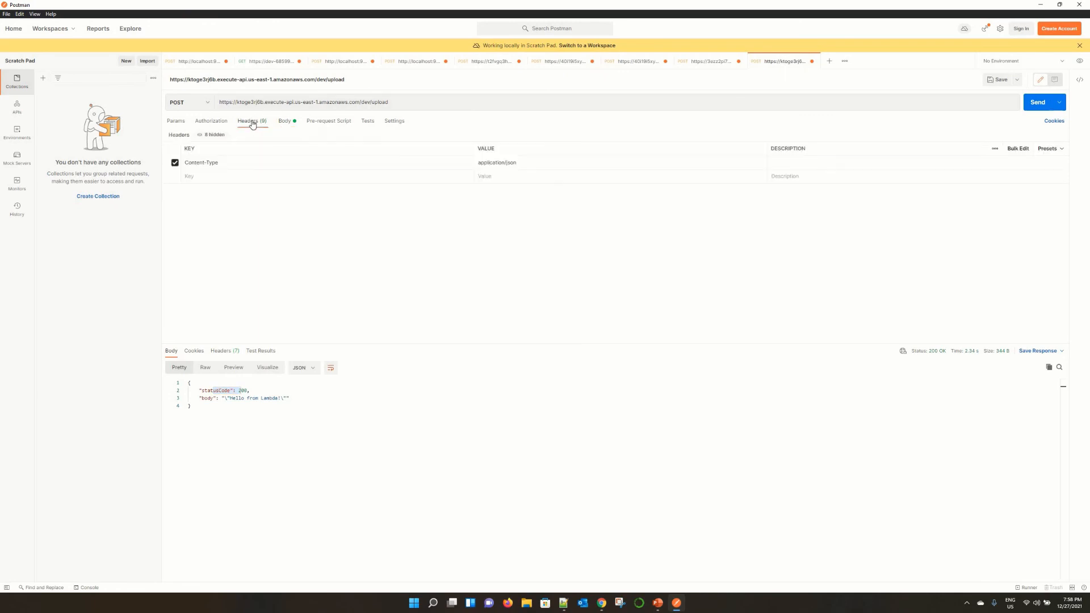
pyautogui.click(287, 129)
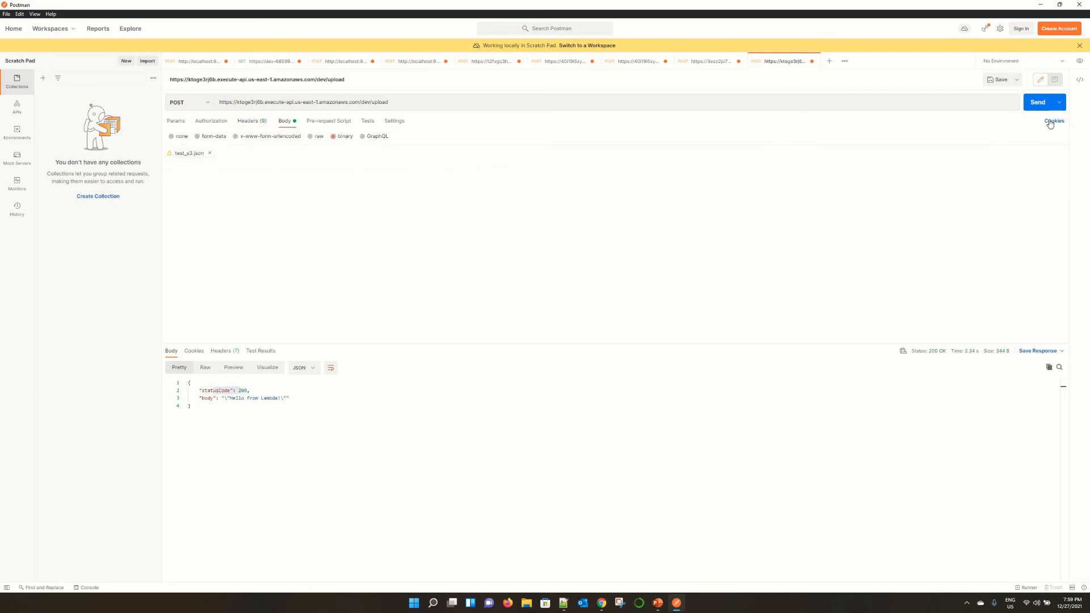
pyautogui.click(1038, 103)
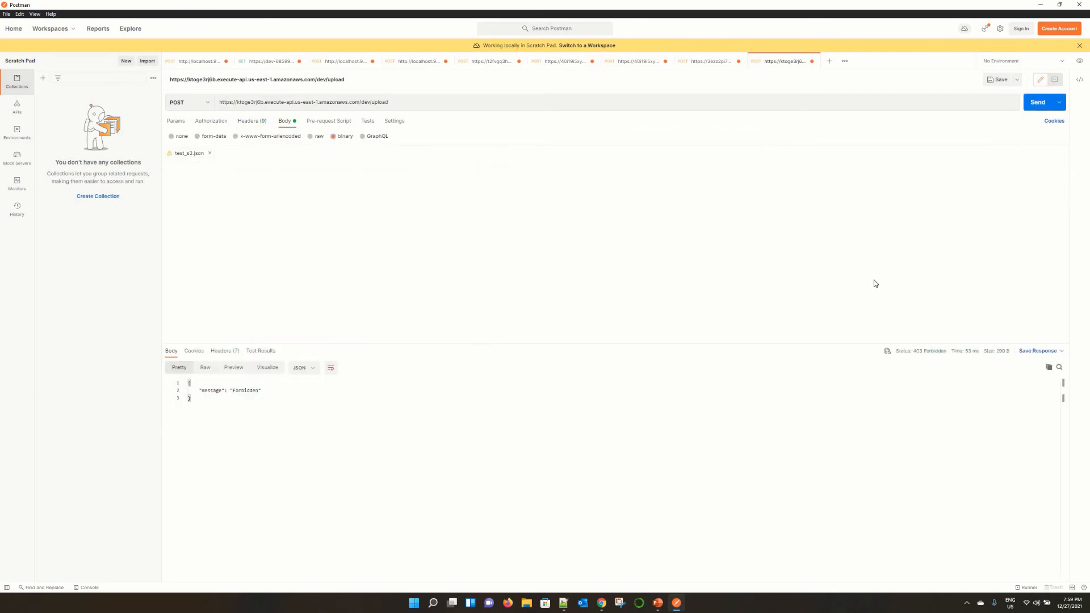
pyautogui.doubleClick(241, 392)
# Add an x-api-key header containing the API key to the upload request, send it and check the response status code.
pyautogui.click(245, 121)
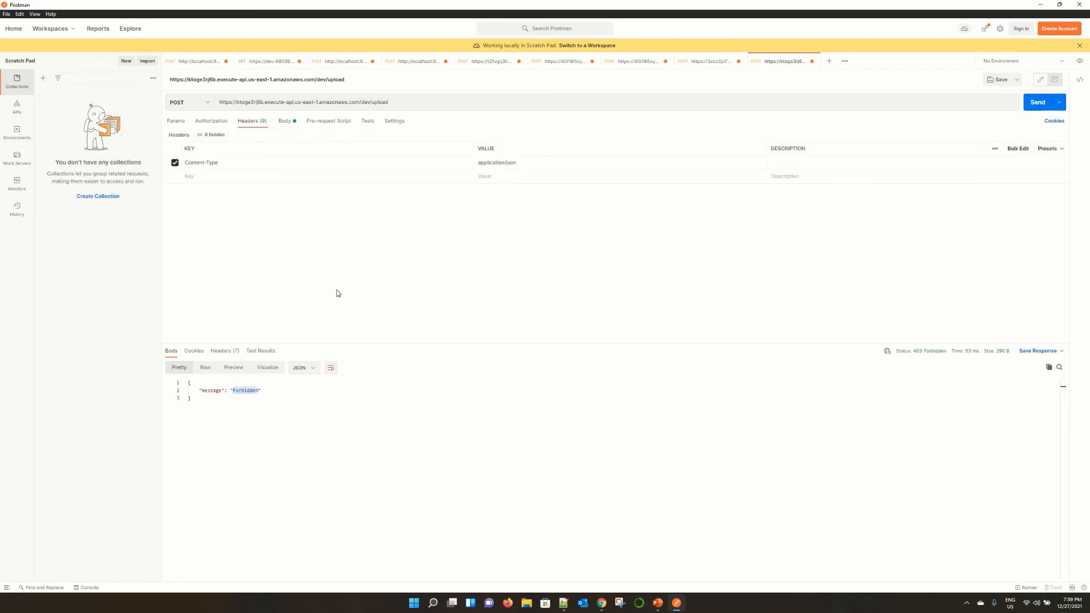
pyautogui.click(204, 178)
pyautogui.write('x-')
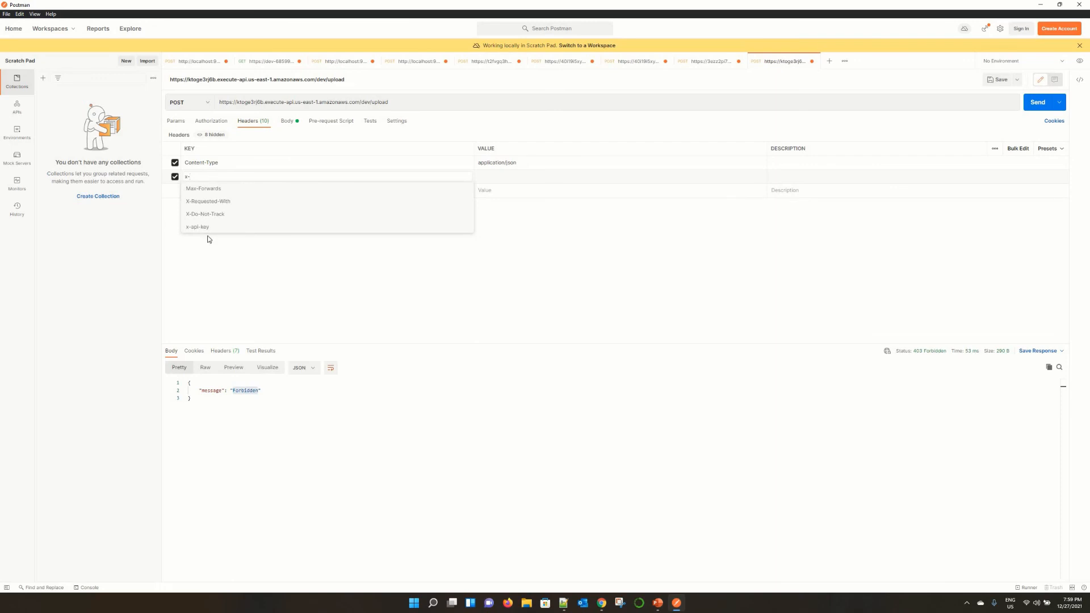
pyautogui.click(199, 229)
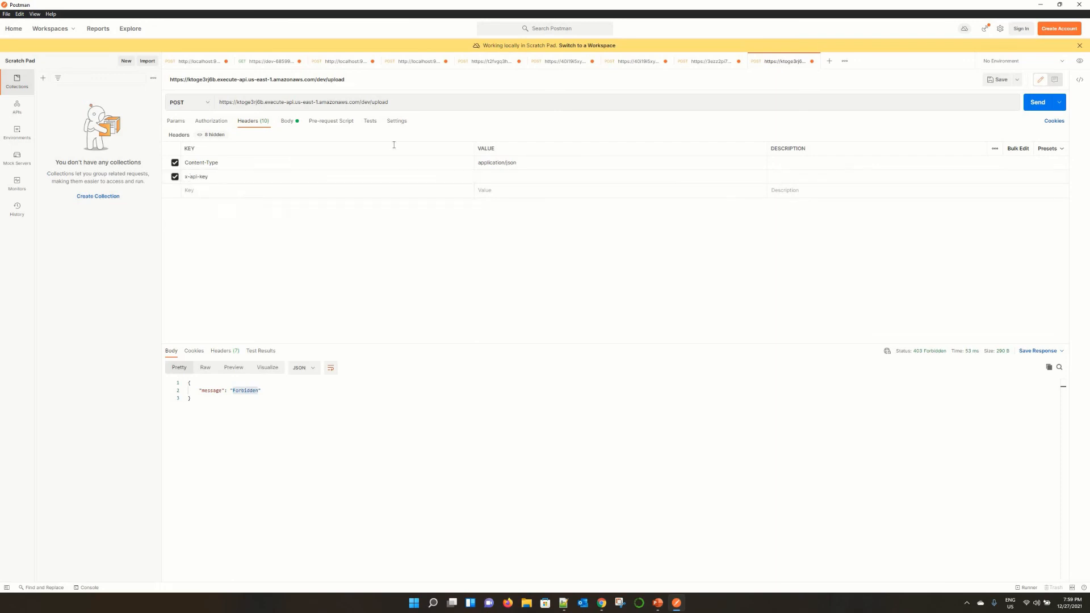
pyautogui.click(481, 179)
pyautogui.hotkey('ctrl', 'v')
pyautogui.click(1042, 104)
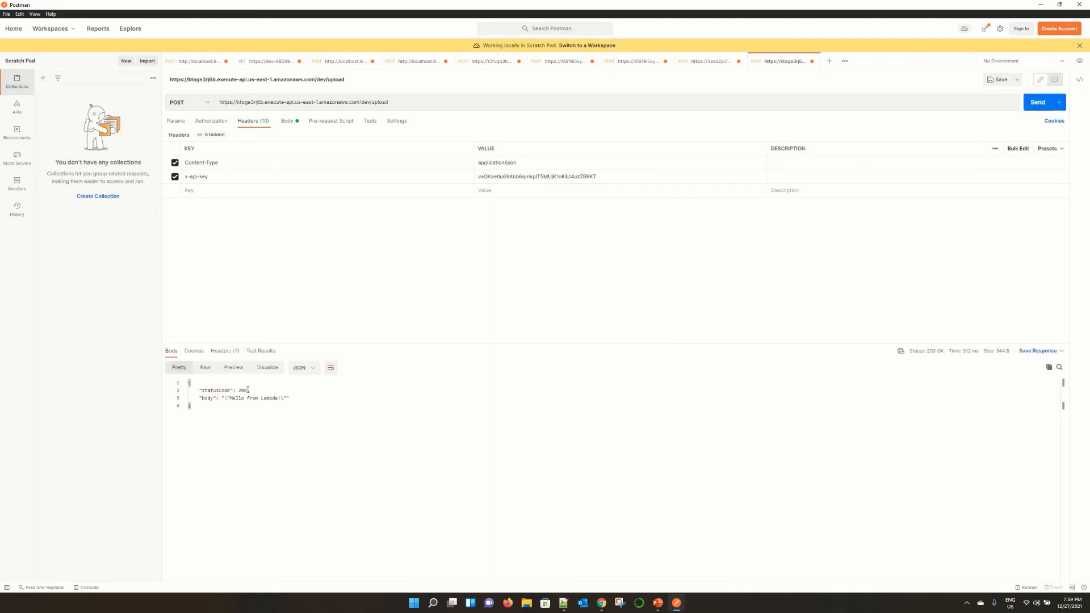
pyautogui.doubleClick(248, 391)
# Switch to the e2esa-fileupload bucket in the browser and reload its object list to check the uploaded file.
pyautogui.moveTo(602, 603)
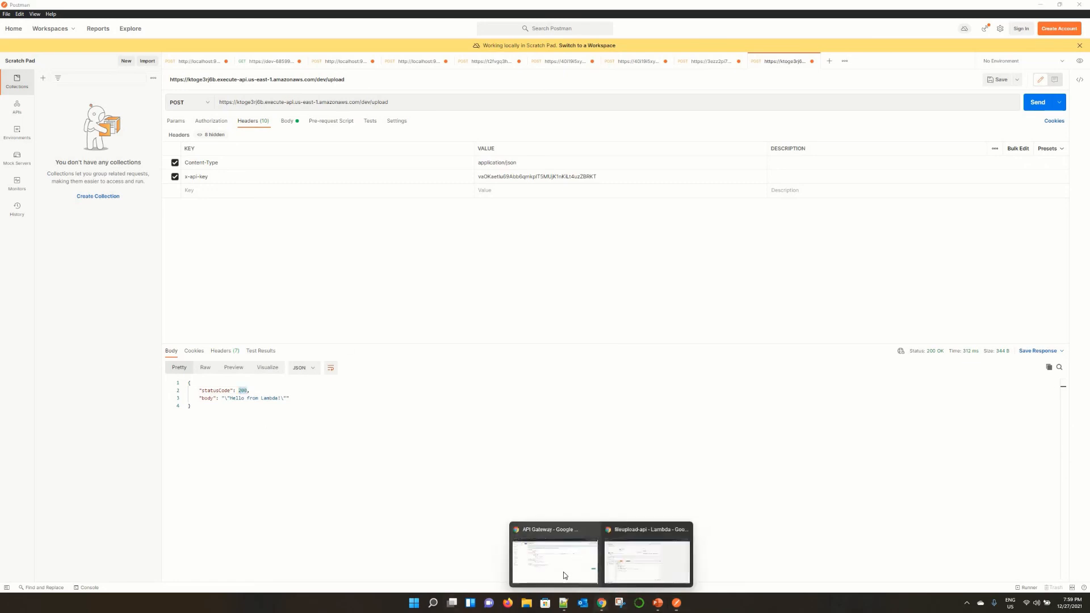
pyautogui.click(559, 571)
pyautogui.click(31, 6)
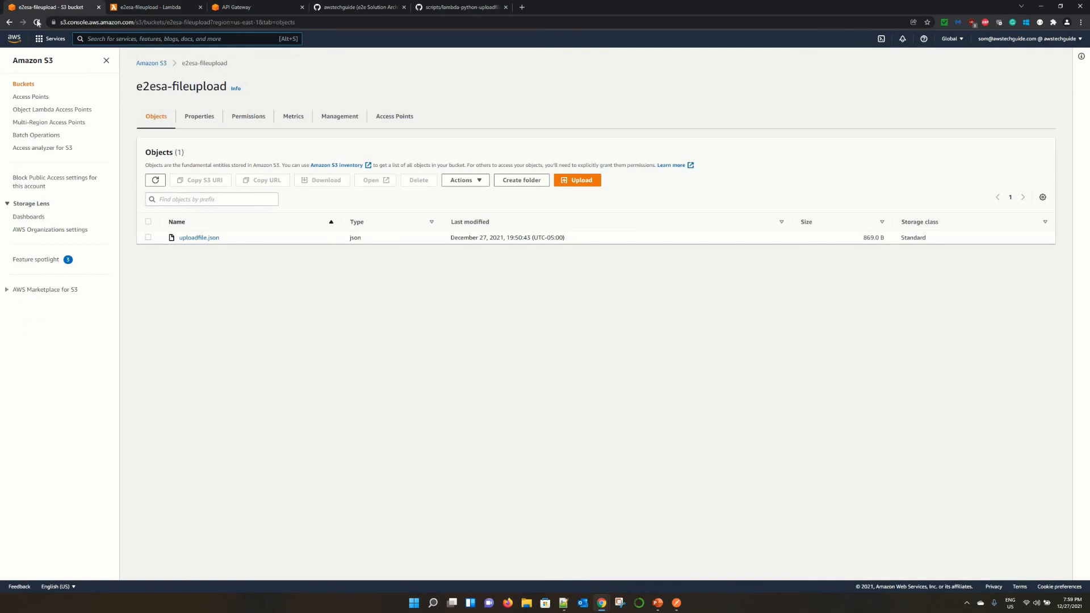
pyautogui.click(37, 22)
pyautogui.hotkey('alt', 'Tab')
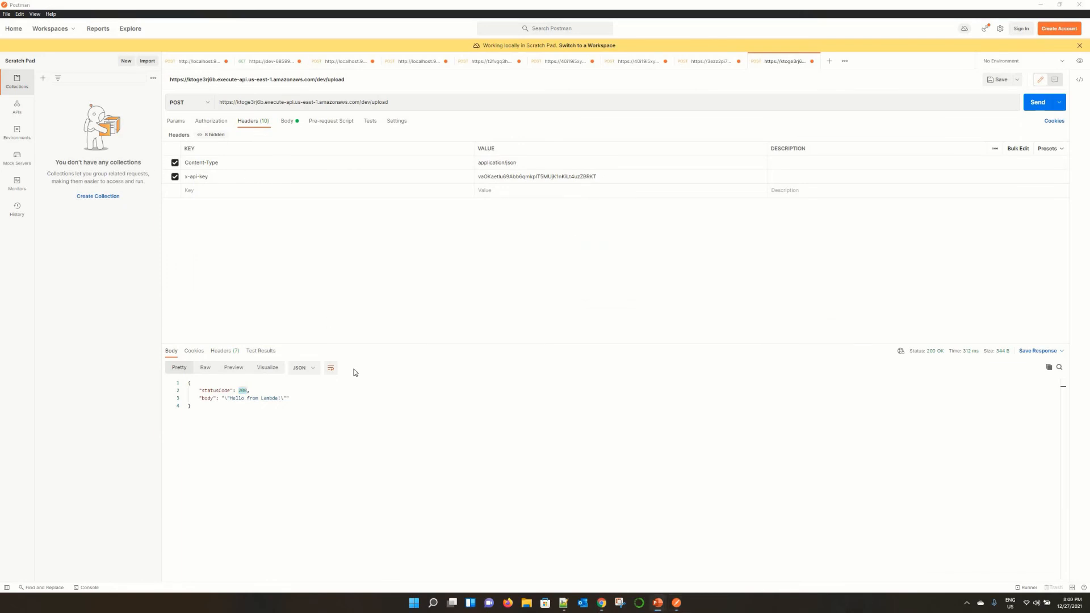
pyautogui.hotkey('alt', 'Tab')
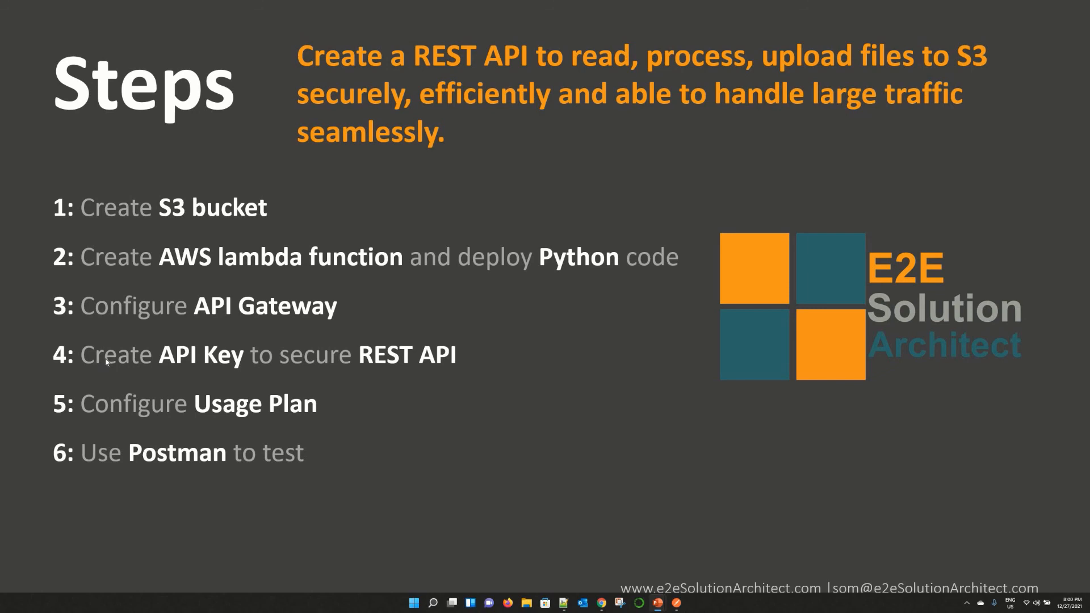